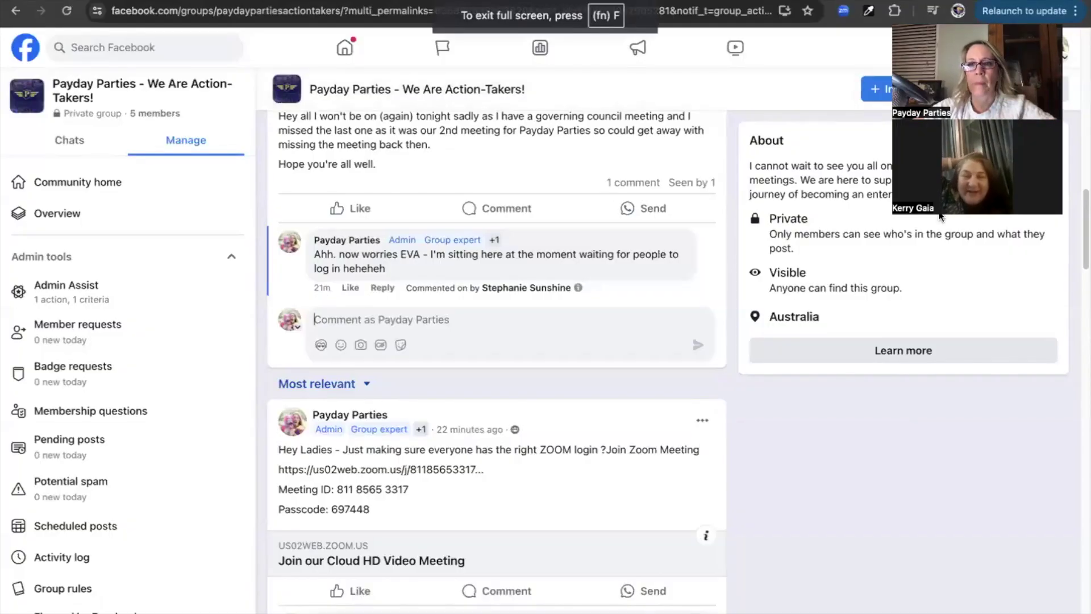
# Step: Move from the Payday Parties Facebook group to the Google Drive 'mailmerge' search results tab
pyautogui.moveTo(994, 16); pyautogui.dragTo(929, 403)
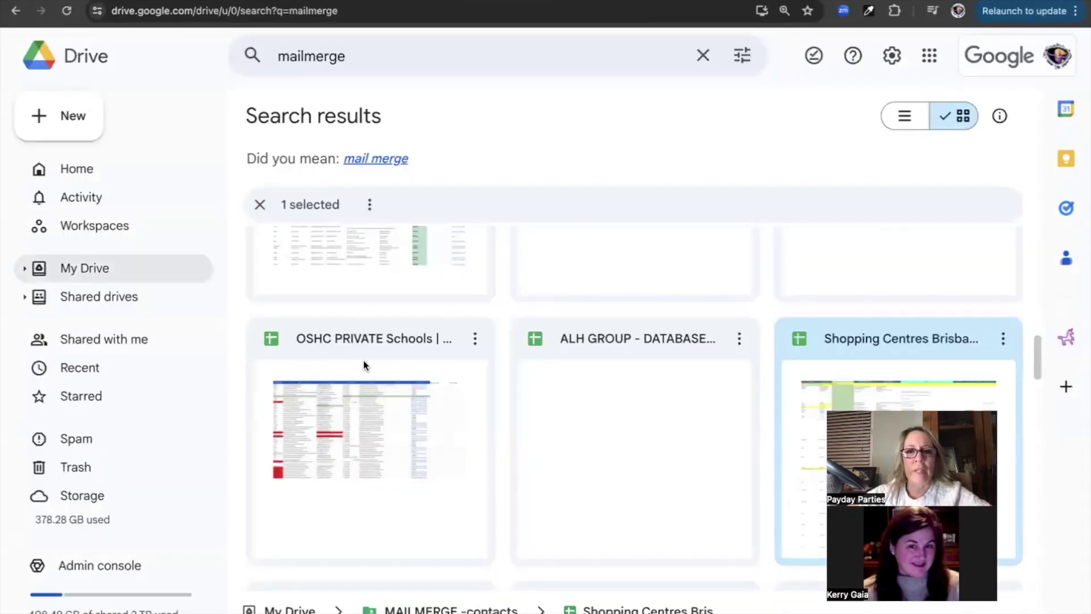
# Step: Scroll the mailmerge results back to the top and switch to the Shopping Centres Brisbane spreadsheet
pyautogui.scroll(4, 400, 326)
pyautogui.scroll(10, 400, 328)
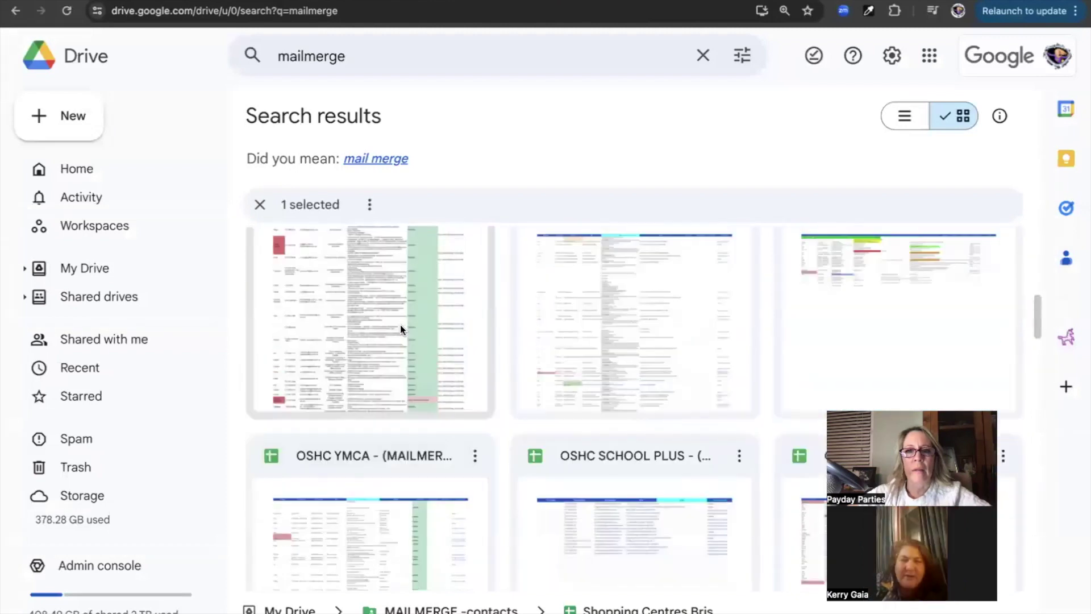
pyautogui.scroll(4, 400, 325)
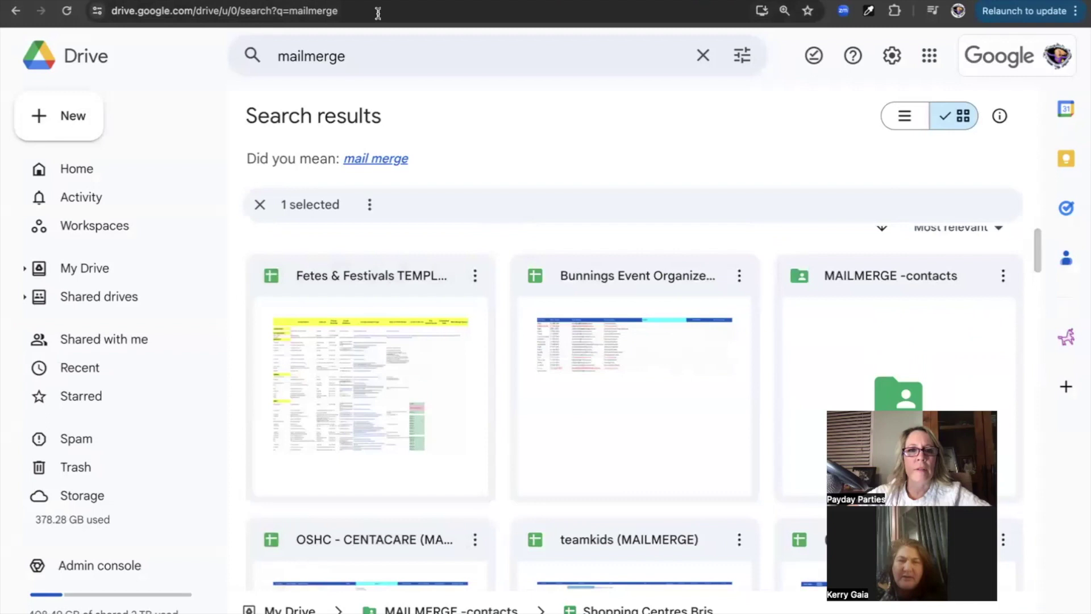
pyautogui.hotkey('ctrl', 'Tab')
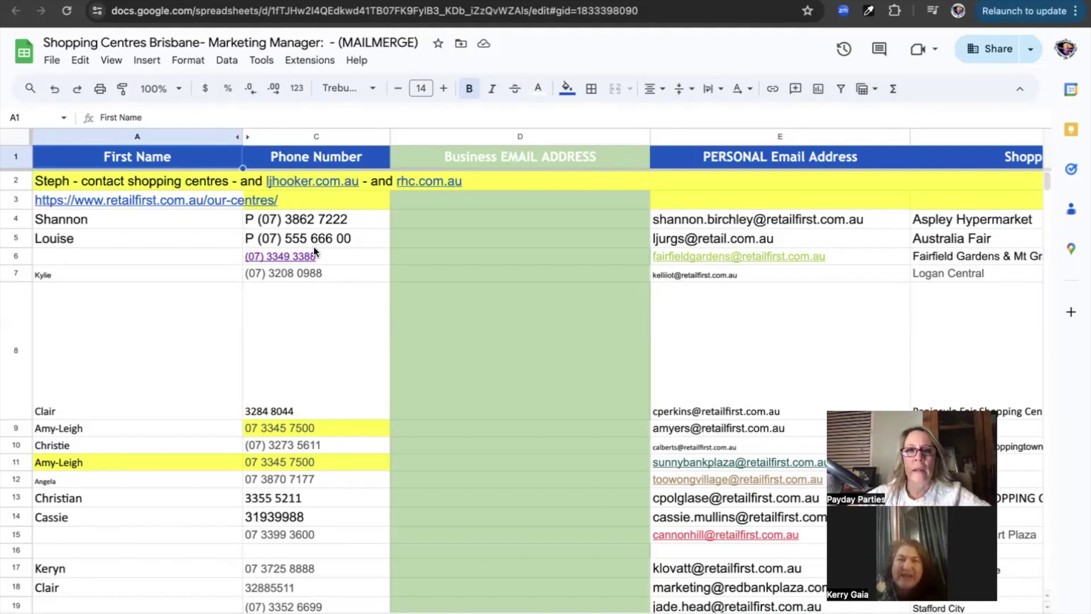
# Step: Check the phone number in cell C7, then move to the Fetes & Festivals TEMPLATE spreadsheet
pyautogui.moveTo(227, 182)
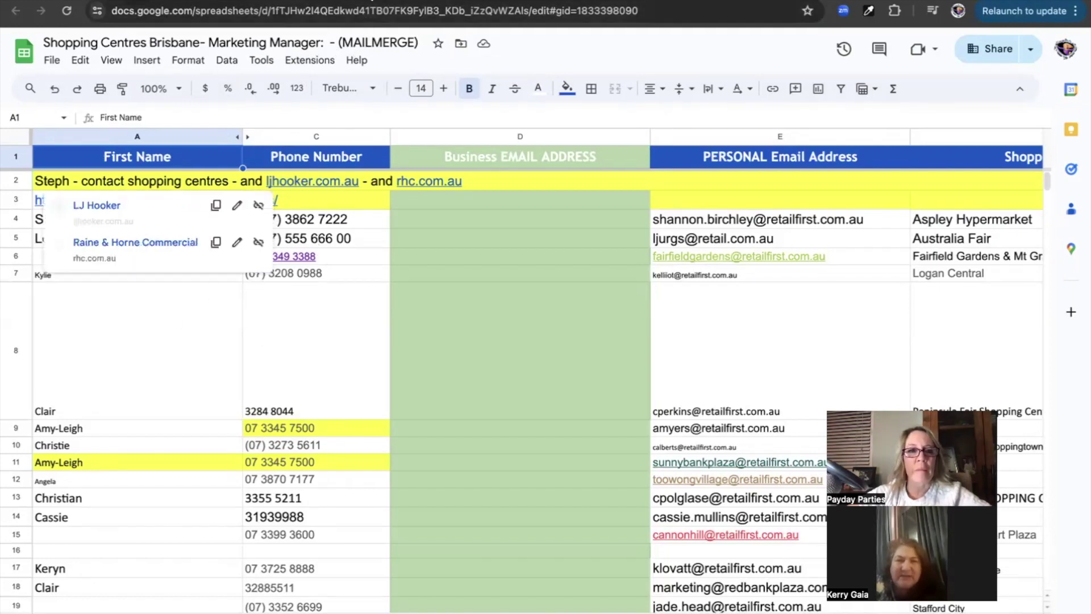
pyautogui.click(372, 278)
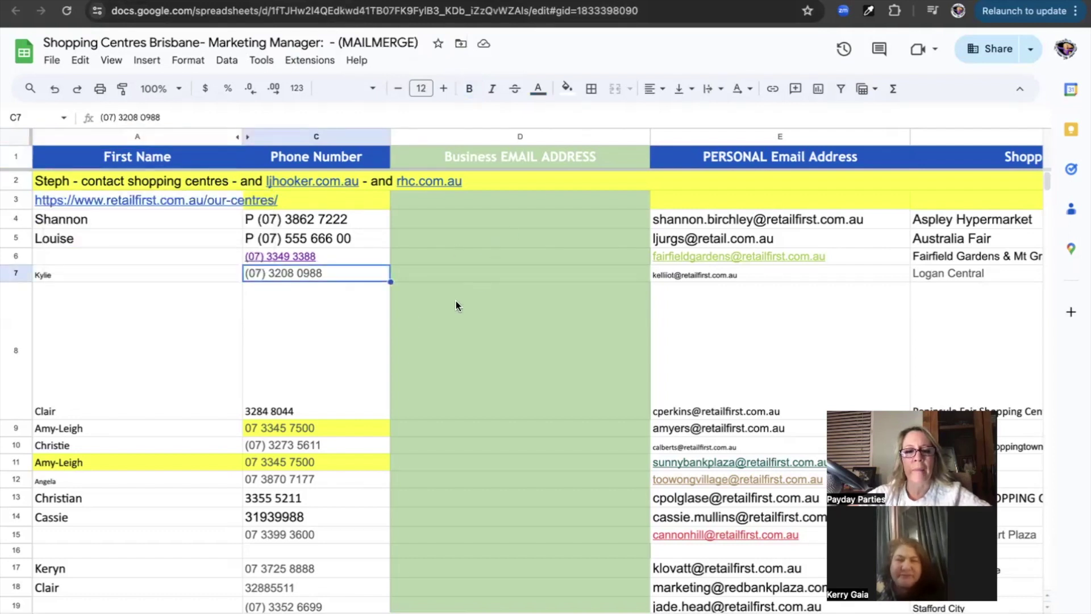
pyautogui.scroll(-3, 424, 336)
pyautogui.scroll(2, 425, 336)
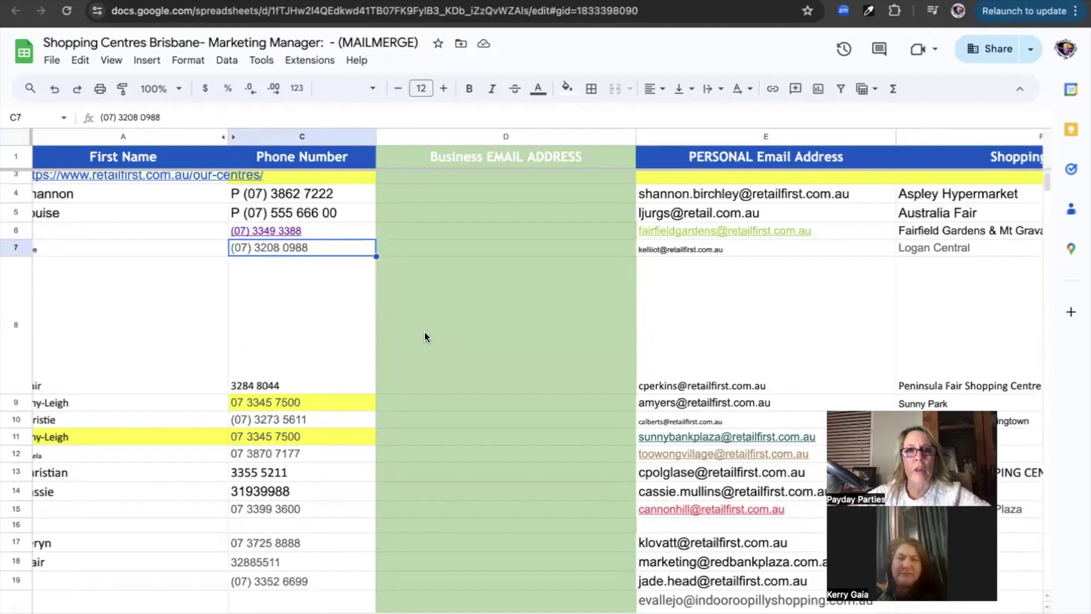
pyautogui.scroll(1, 425, 332)
pyautogui.hscroll(-1, 425, 332)
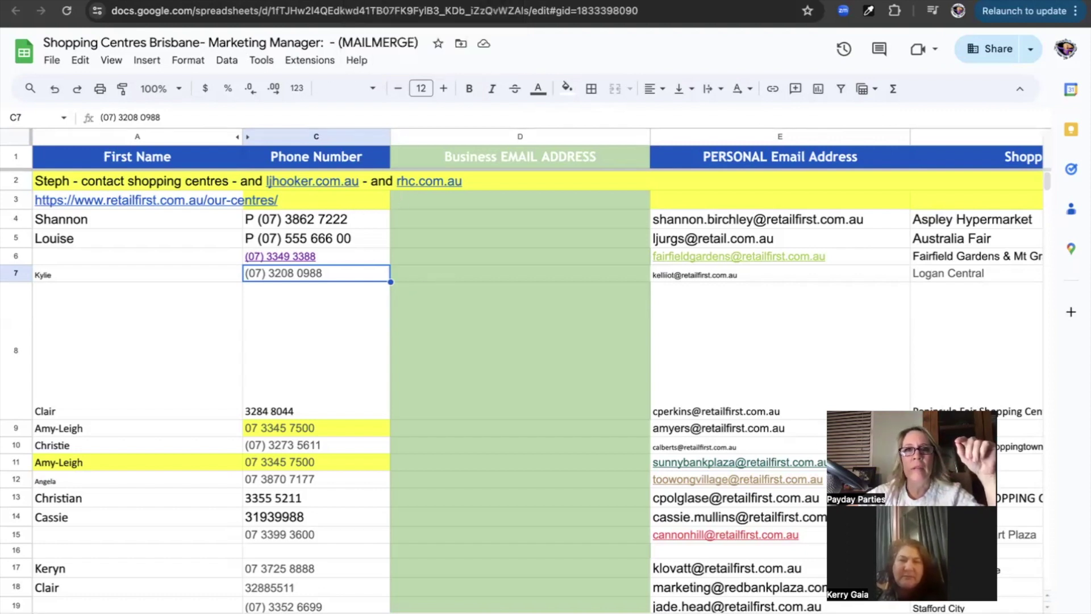
pyautogui.hotkey('ctrl', 'Tab')
pyautogui.hotkey('ctrl', 'Tab')
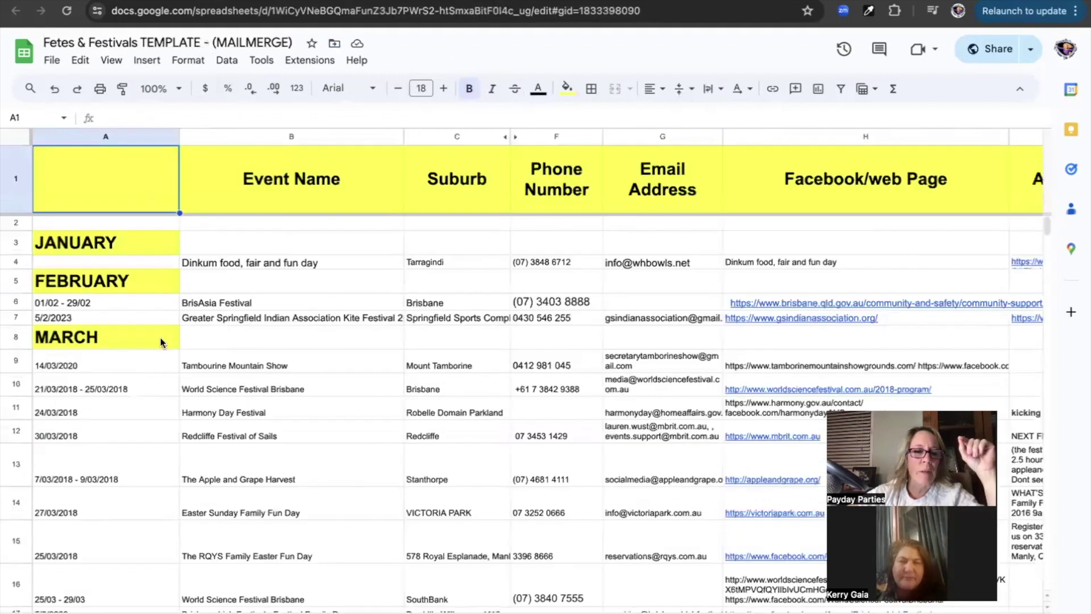
# Step: Review the March dates in A9–A14 and the Harmony Day, Apple and Grape Harvest, and Tambourine Mountain entries
pyautogui.scroll(-3, 136, 298)
pyautogui.scroll(2, 137, 298)
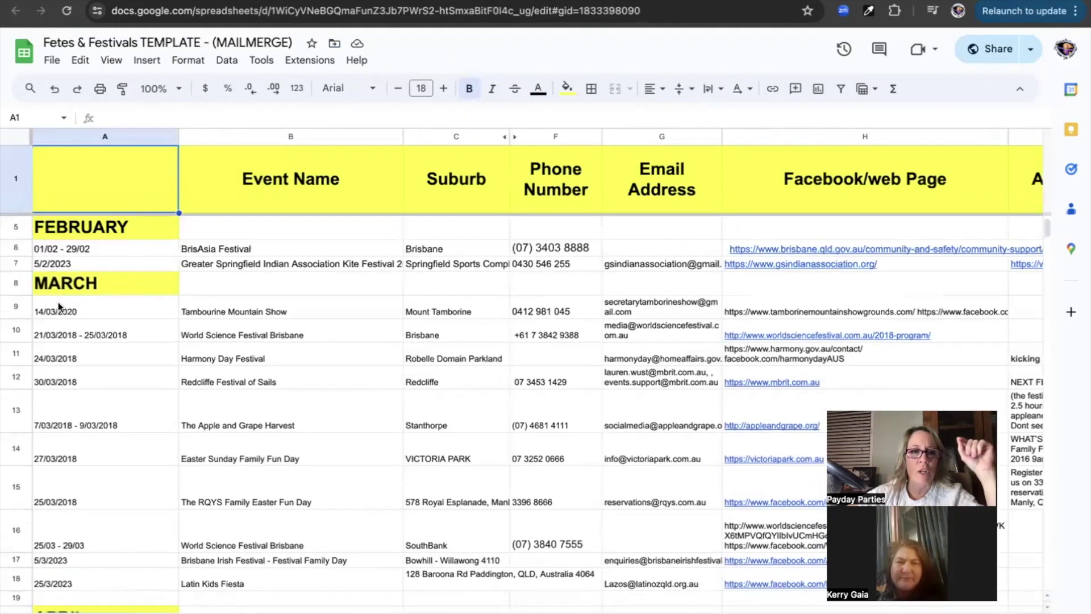
pyautogui.click(58, 301)
pyautogui.click(78, 351)
pyautogui.click(89, 401)
pyautogui.click(102, 460)
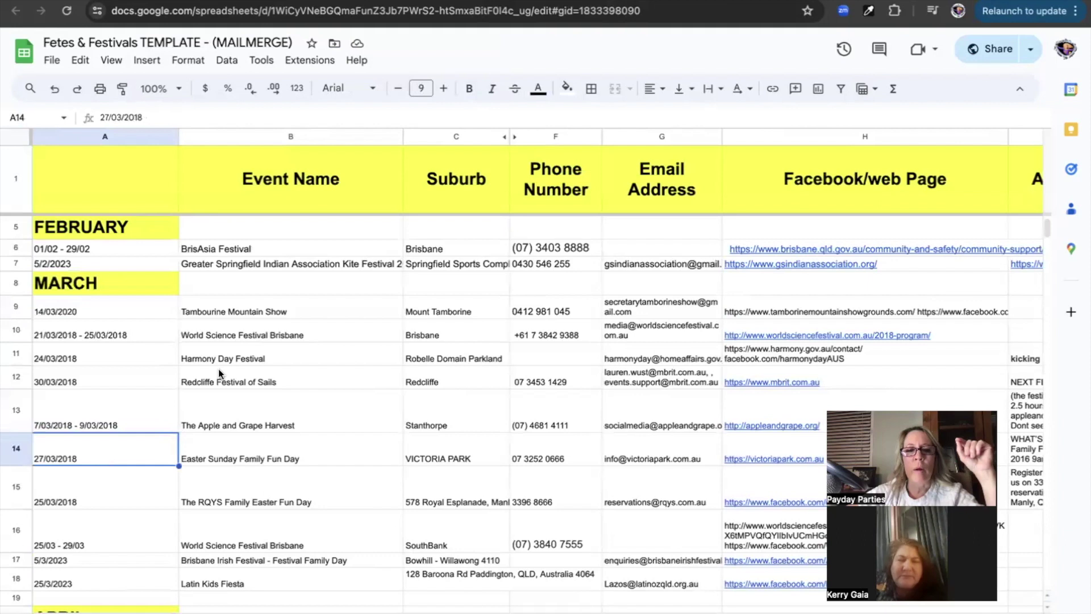
pyautogui.click(218, 363)
pyautogui.click(212, 420)
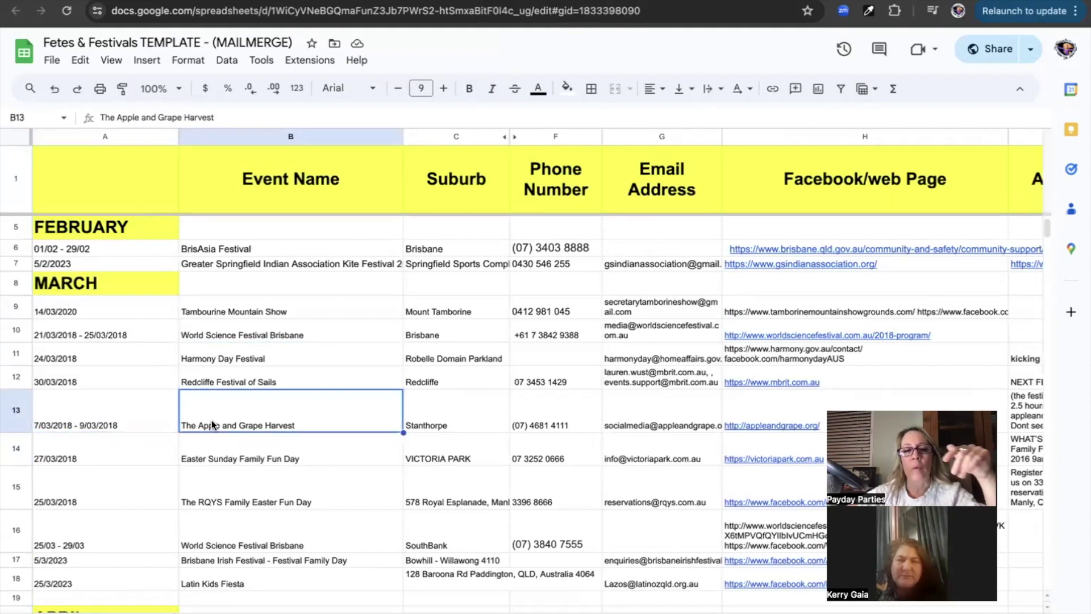
pyautogui.click(227, 306)
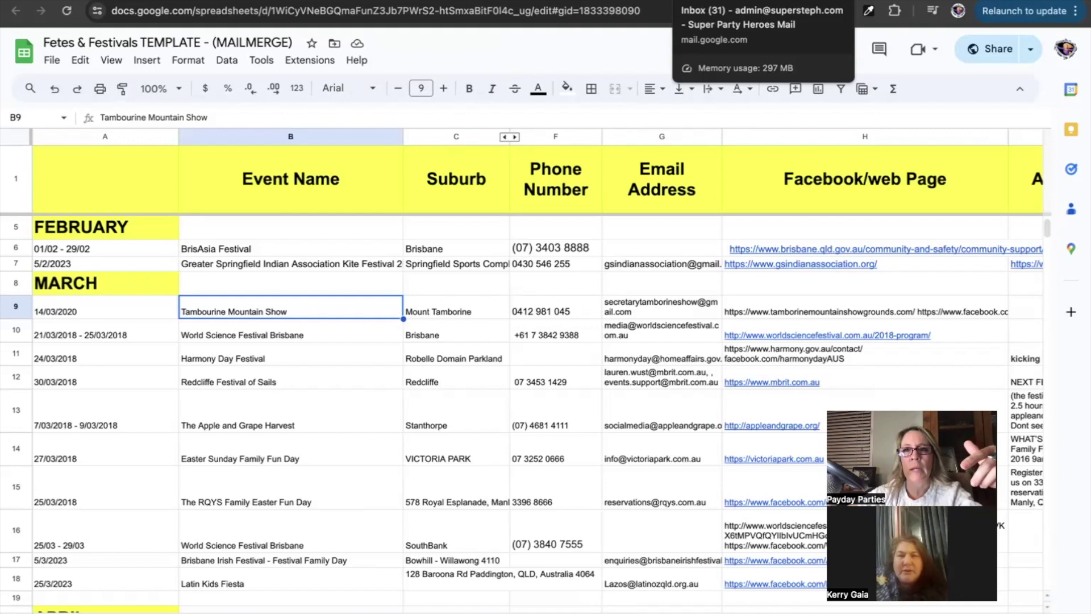
# Step: Check the web pages, contact e-mail and phone columns, then go to the Horsham riding club Facebook page
pyautogui.click(775, 313)
pyautogui.click(658, 338)
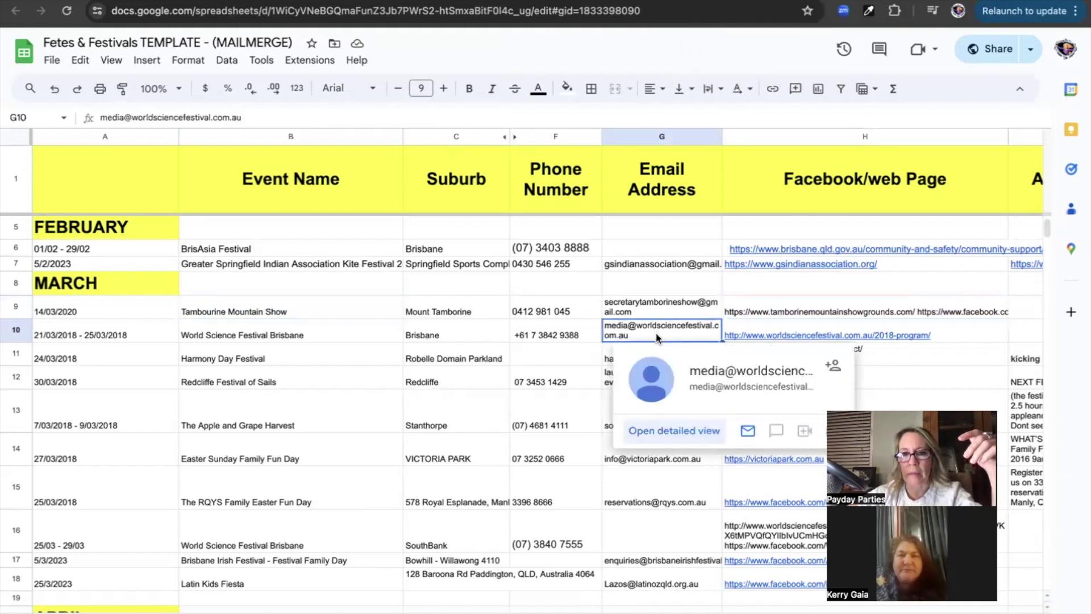
pyautogui.click(526, 337)
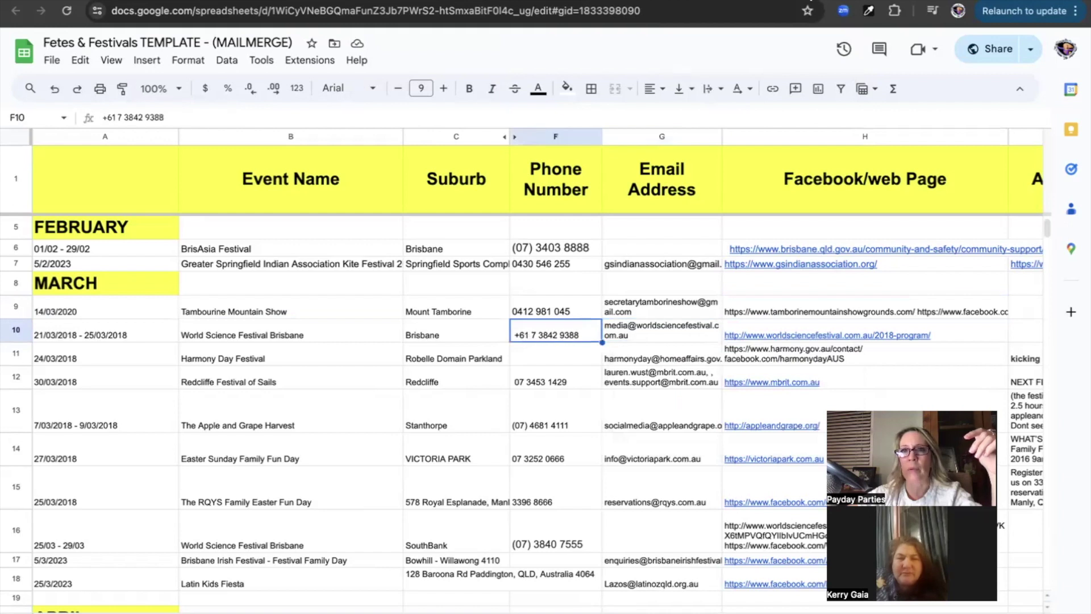
pyautogui.hotkey('ctrl', 'Tab')
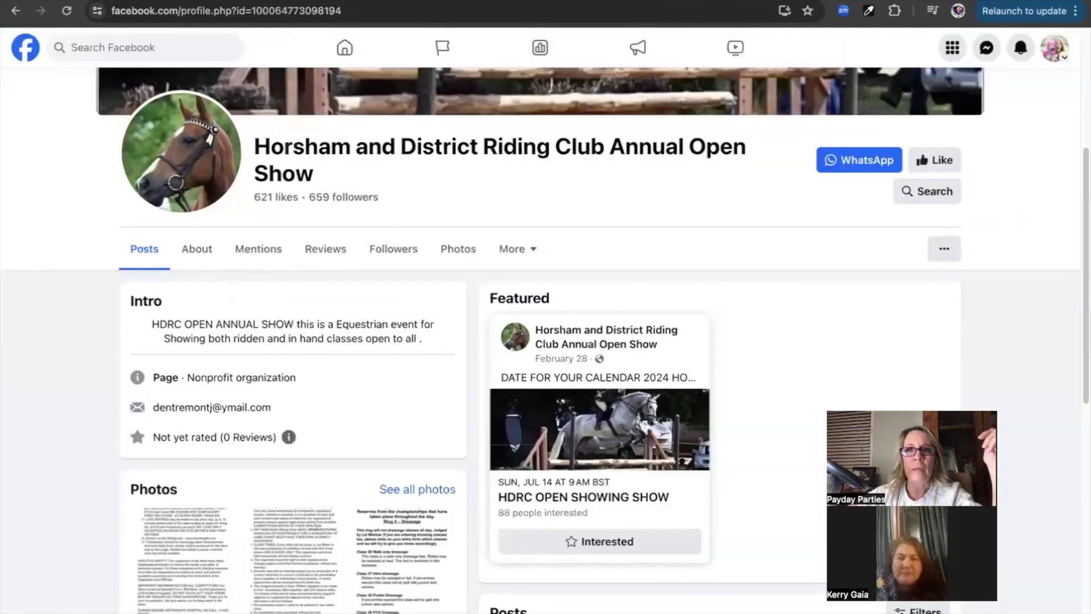
# Step: Pass the Loom annual shows tutorial to the 'Regional shows 2023' Victoria search results
pyautogui.hotkey('ctrl', 'Tab')
pyautogui.hotkey('ctrl', 'Tab')
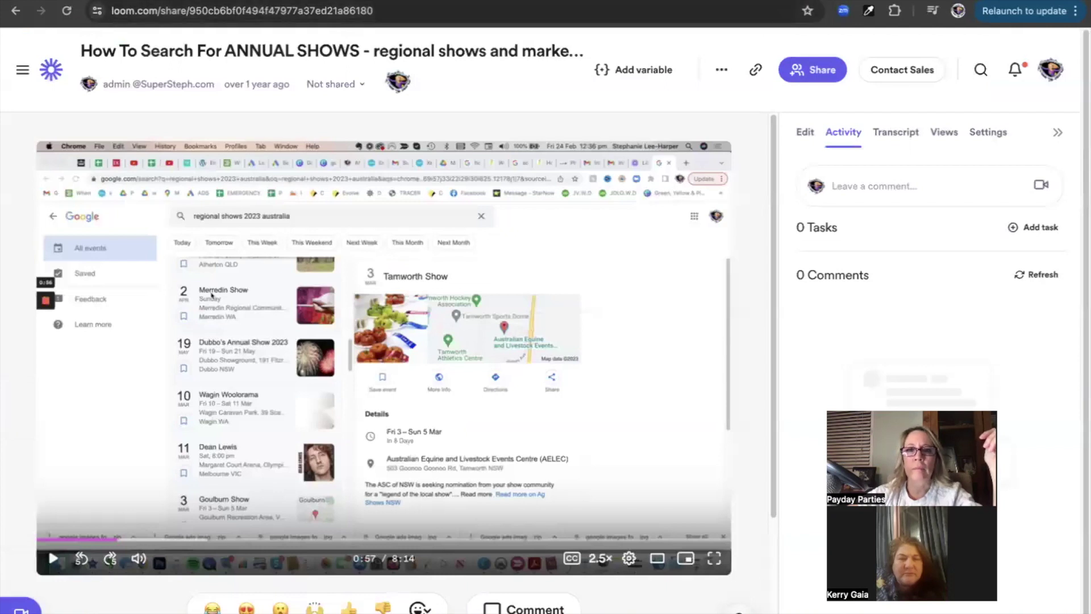
pyautogui.hotkey('ctrl', 'Tab')
pyautogui.scroll(5, 488, 171)
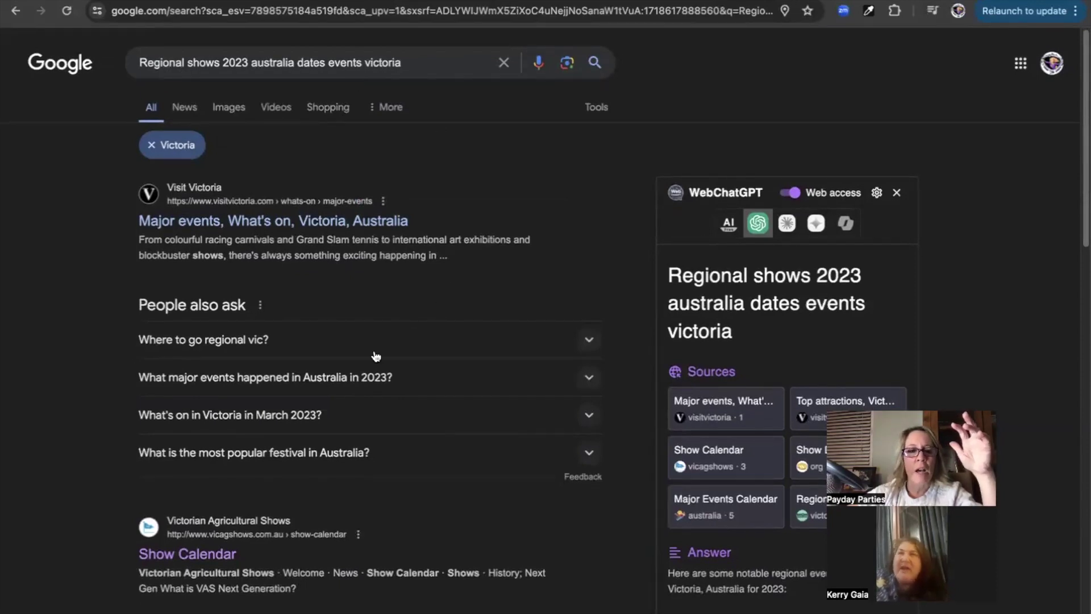
# Step: Scroll the regional shows results and reach the vicagshows.com.au Yarrawonga Annual Show calendar entry
pyautogui.scroll(-4, 364, 378)
pyautogui.scroll(4, 364, 383)
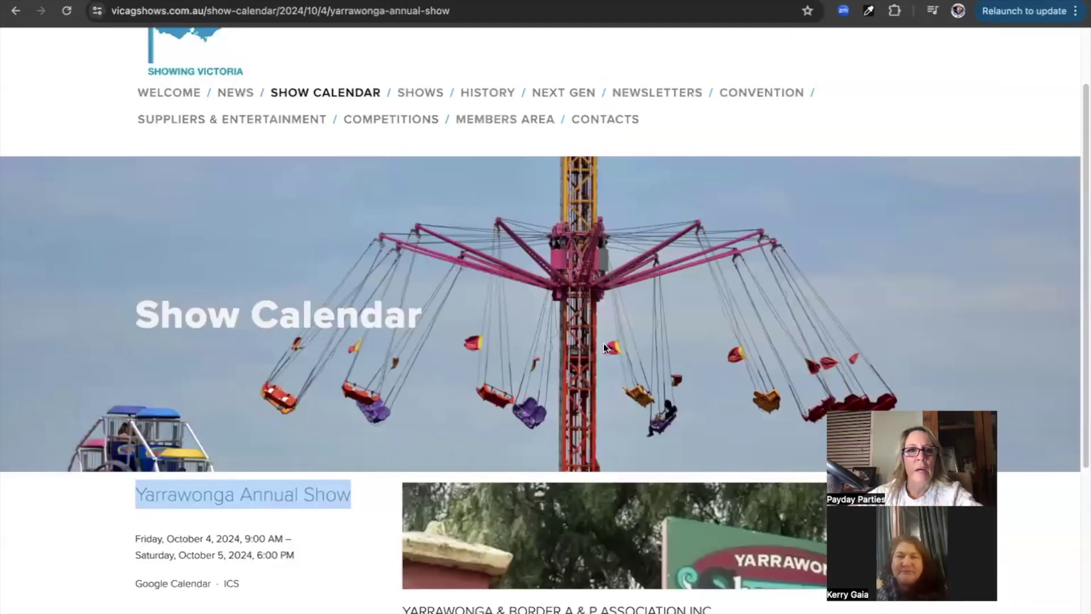
pyautogui.scroll(3, 604, 343)
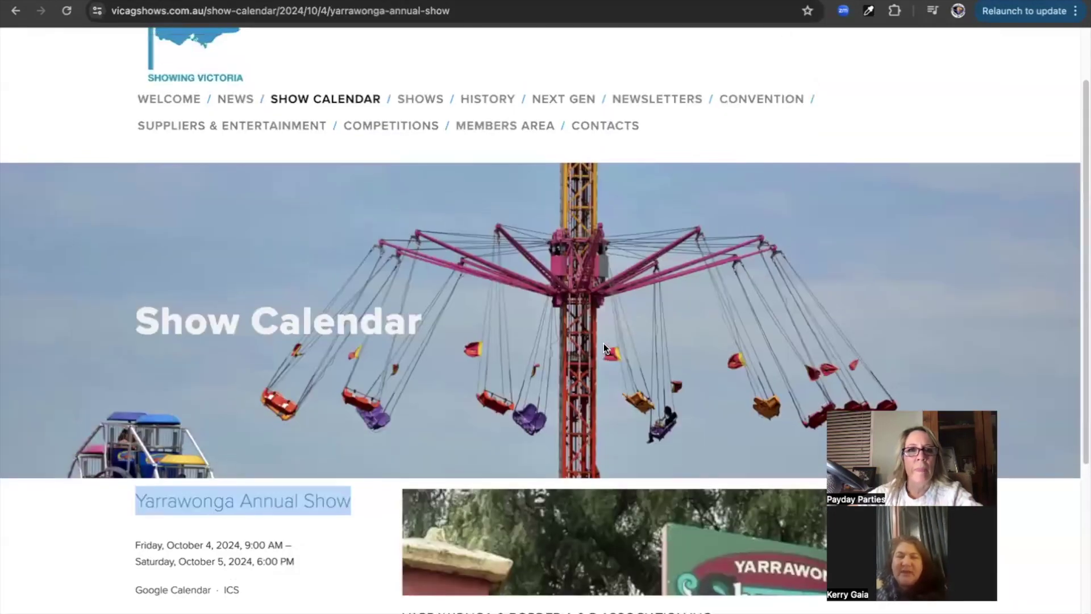
# Step: Browse the vicagshows.com.au Suppliers & Entertainment page, then go to the 'Yarrawonga Annual Show' Google results
pyautogui.scroll(-3, 604, 344)
pyautogui.scroll(-5, 603, 346)
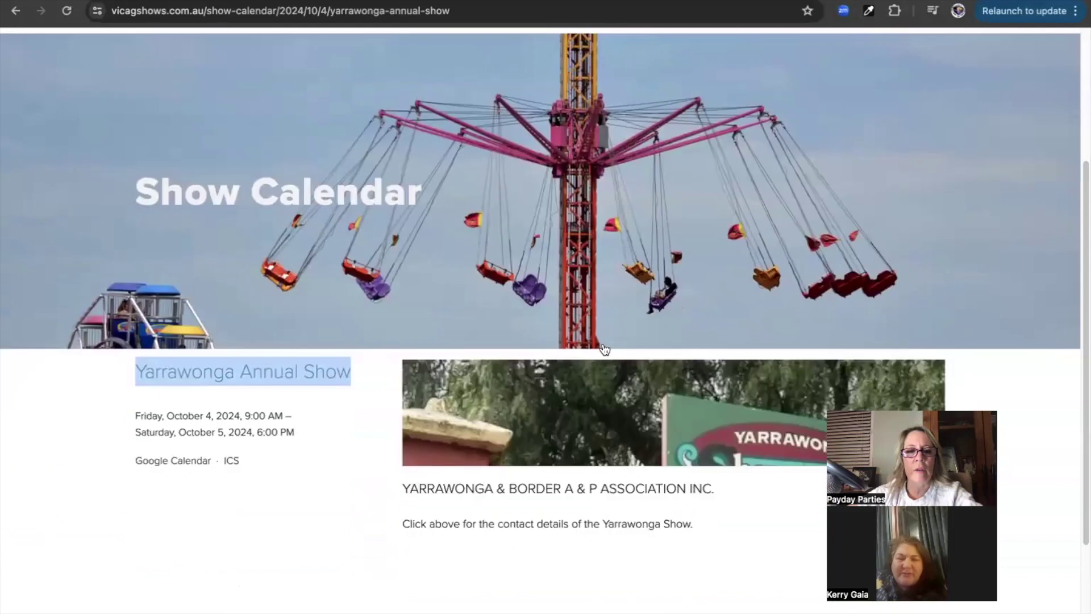
pyautogui.scroll(1, 603, 346)
pyautogui.scroll(5, 604, 343)
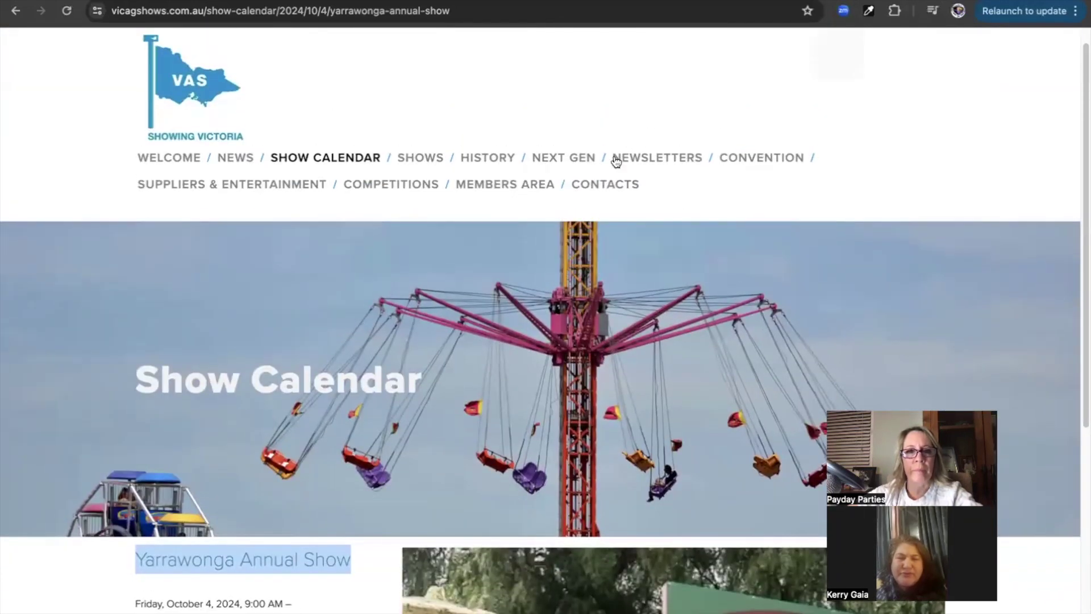
pyautogui.click(250, 188)
pyautogui.scroll(-7, 334, 419)
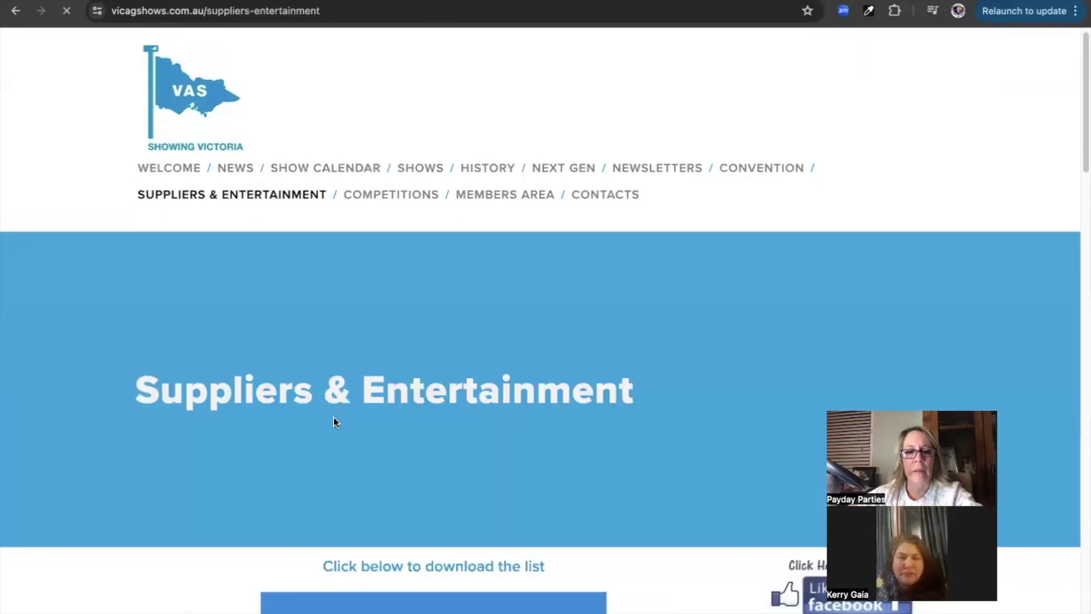
pyautogui.scroll(-2, 334, 424)
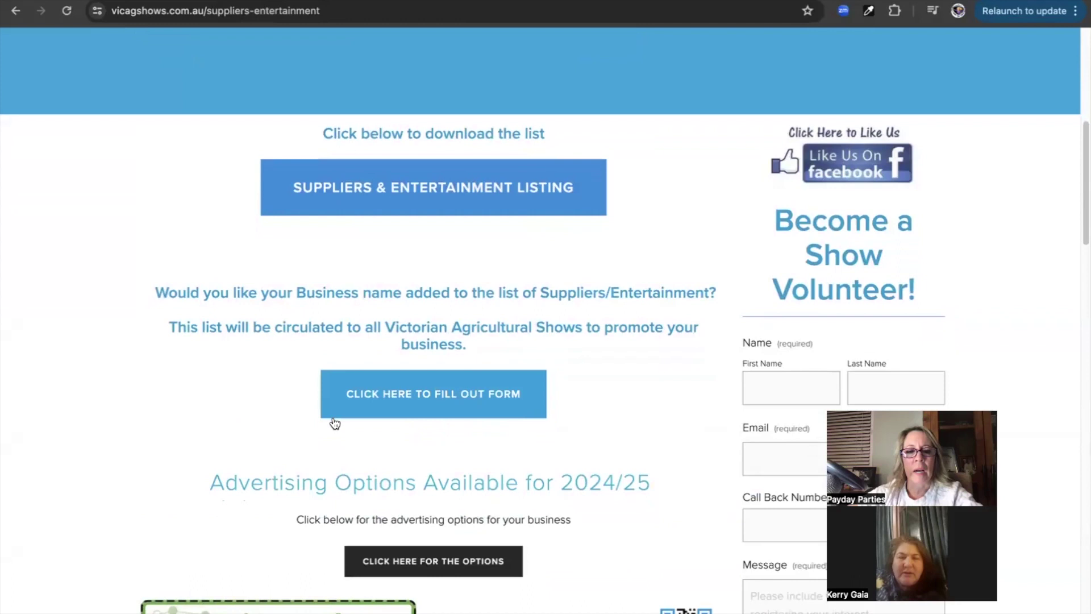
pyautogui.hotkey('ctrl', 'Tab')
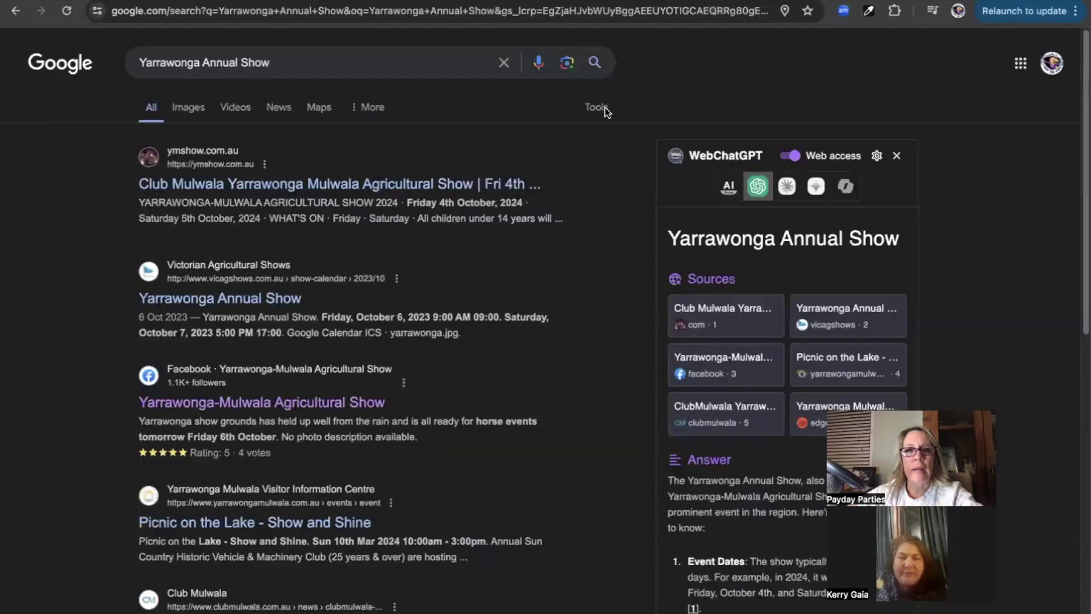
# Step: Return to the 'Yarrawonga Annual Show' results and open the Yarrawonga-Mulwala Agricultural Show Facebook page
pyautogui.moveTo(287, 69); pyautogui.dragTo(140, 59)
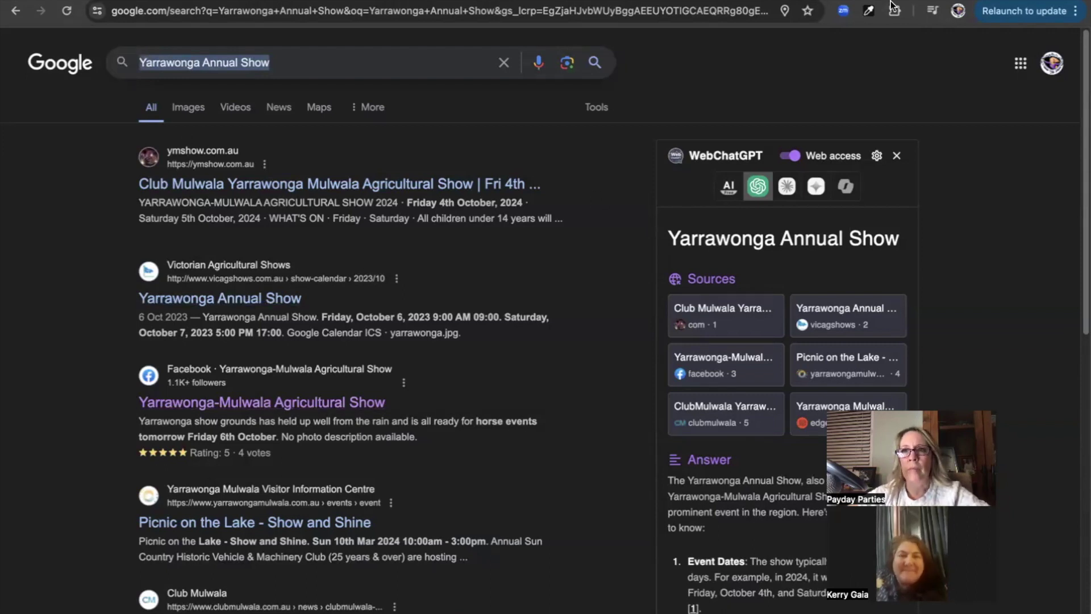
pyautogui.hotkey('ctrl', 'Tab')
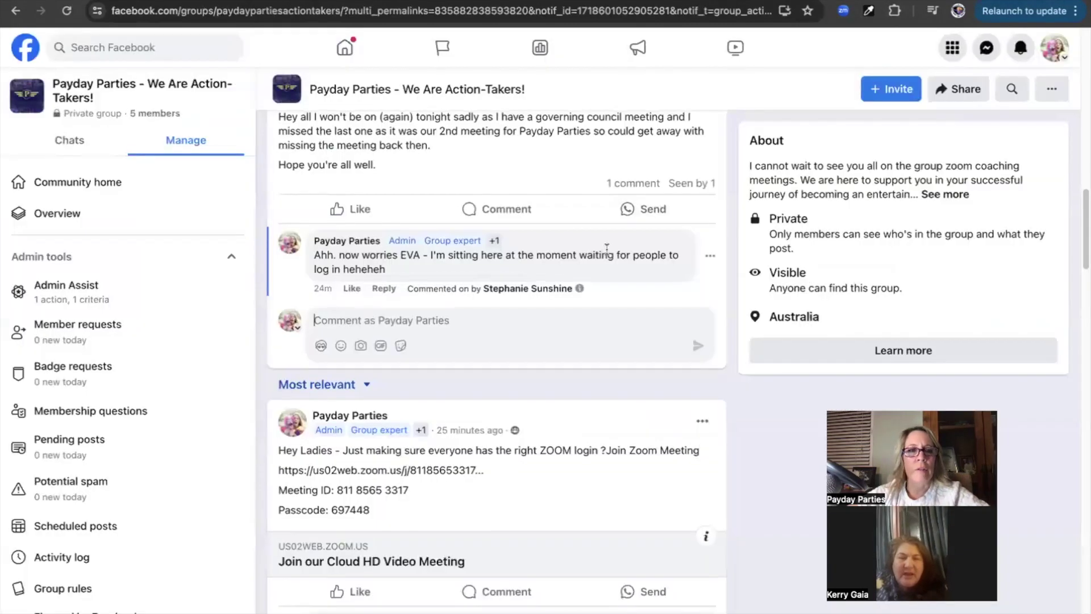
pyautogui.scroll(1, 607, 249)
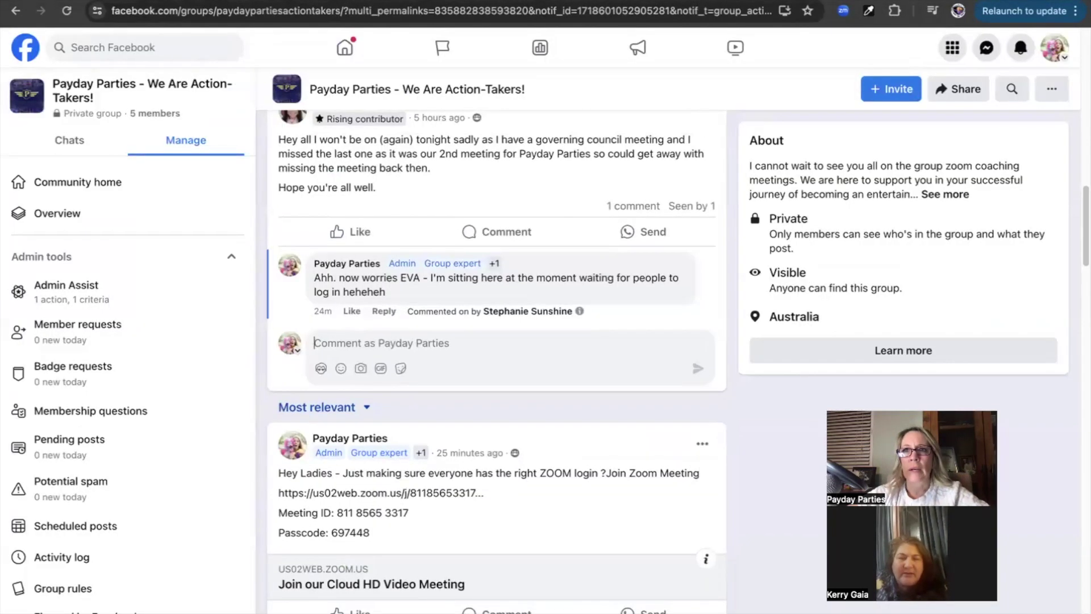
pyautogui.hotkey('ctrl', 'Tab')
pyautogui.hotkey('ctrl', 'Tab')
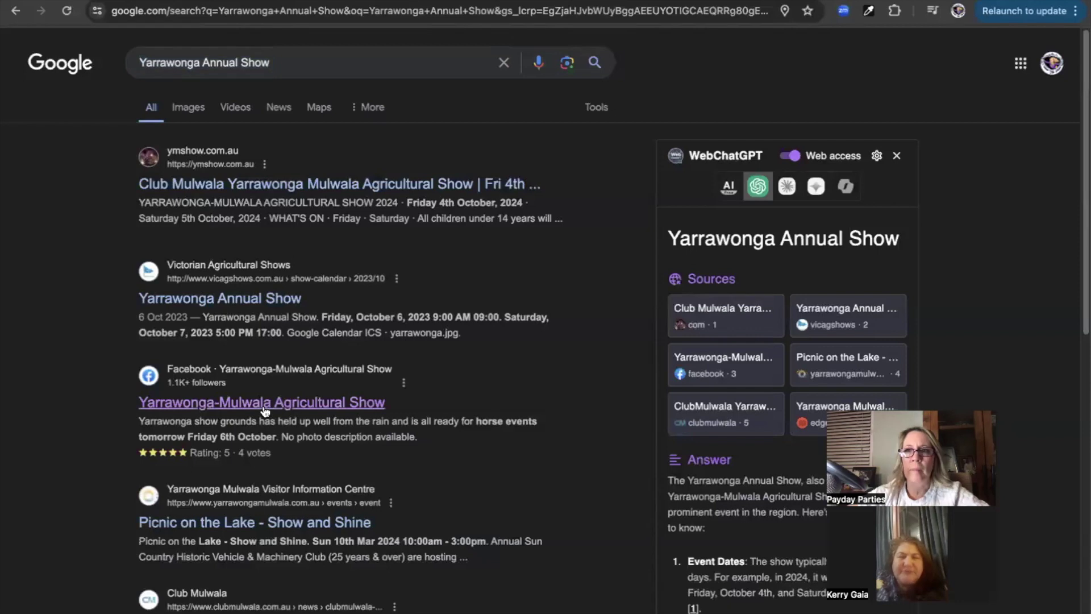
pyautogui.click(265, 403)
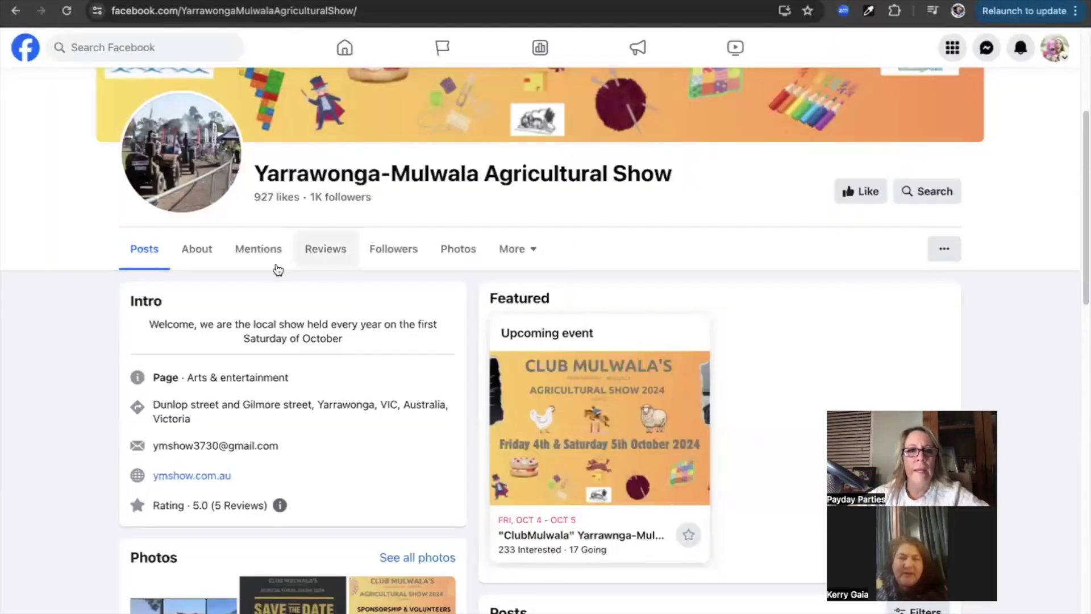
# Step: Copy the contact e-mail from the show page's About section and start a new tab
pyautogui.click(196, 255)
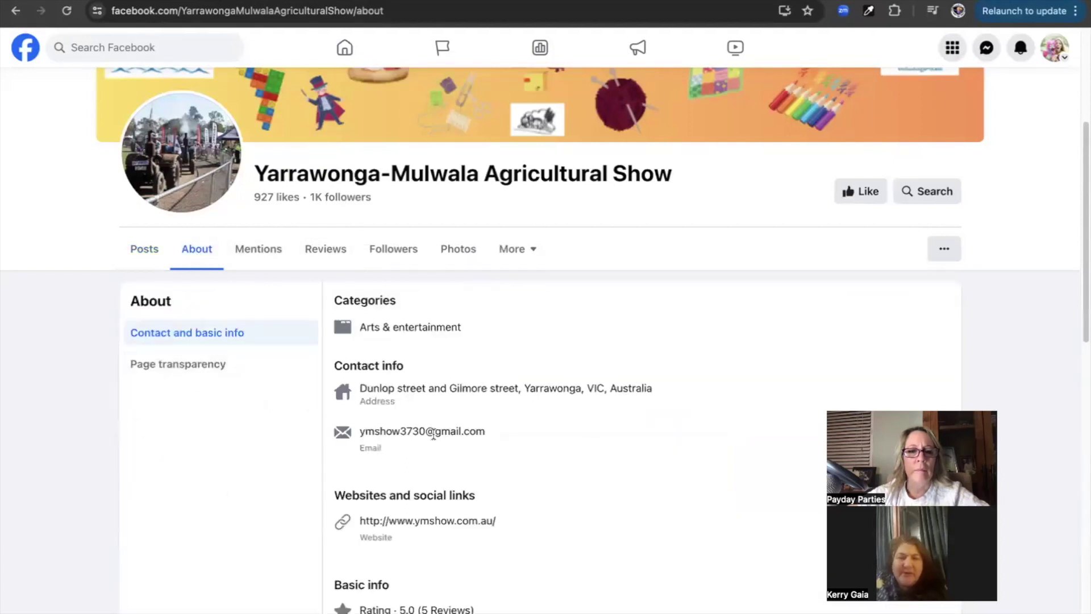
pyautogui.moveTo(501, 436); pyautogui.dragTo(358, 431)
pyautogui.press('super+c')
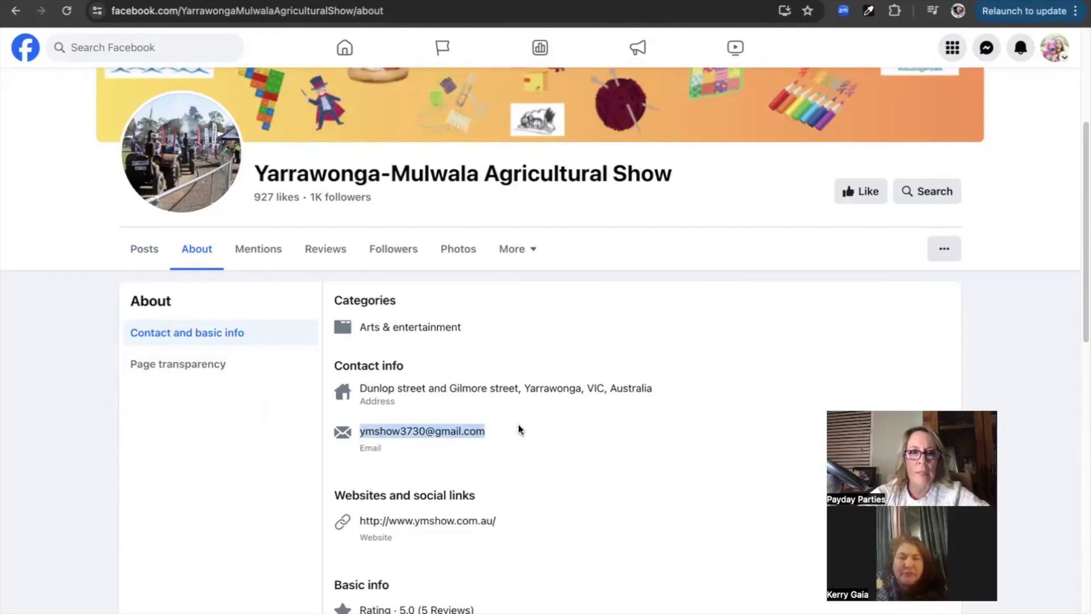
pyautogui.press('super+t')
# Step: Search Google for the copied contact e-mail address wrapped in quotation marks
pyautogui.write('"')
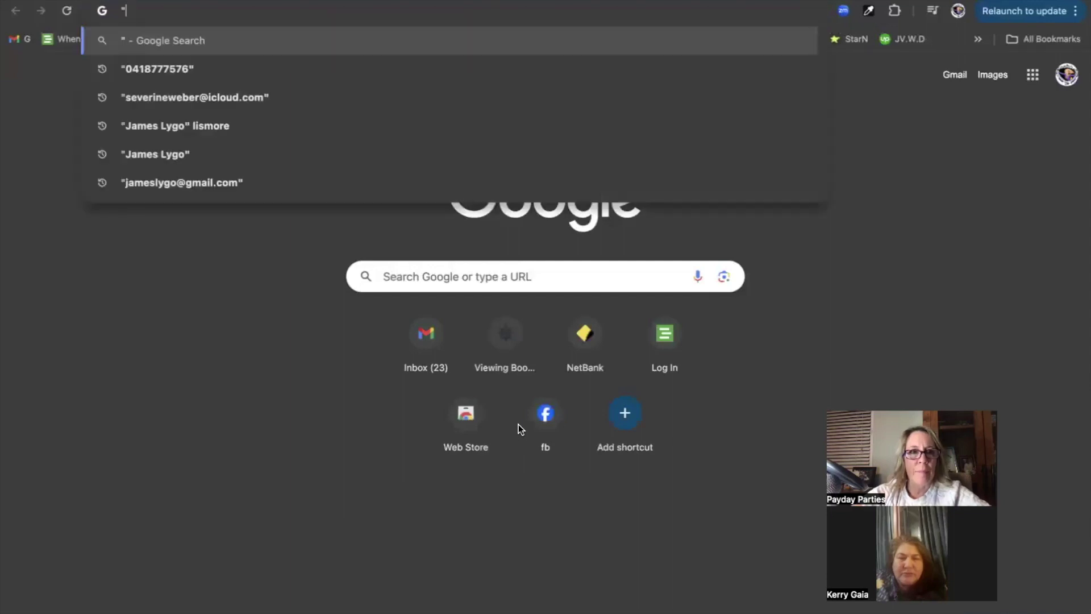
pyautogui.press('super+v')
pyautogui.write('"')
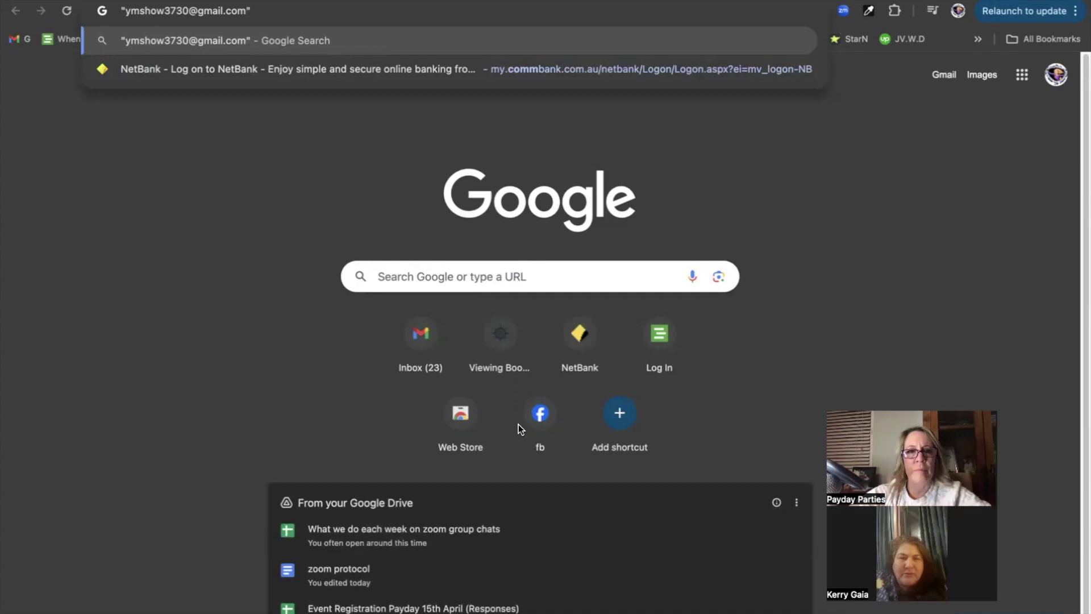
pyautogui.press('Return')
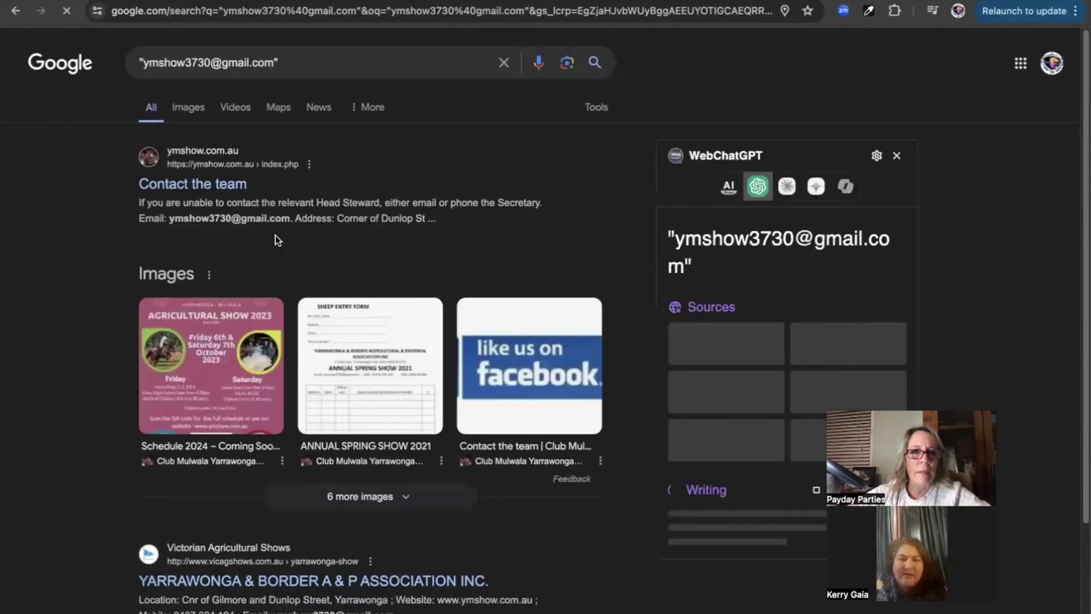
# Step: Open the ymshow.com.au 'Contact the team' page from the results and scroll its council contacts
pyautogui.keyDown('ctrl'); pyautogui.click(216, 185); pyautogui.keyUp('ctrl')
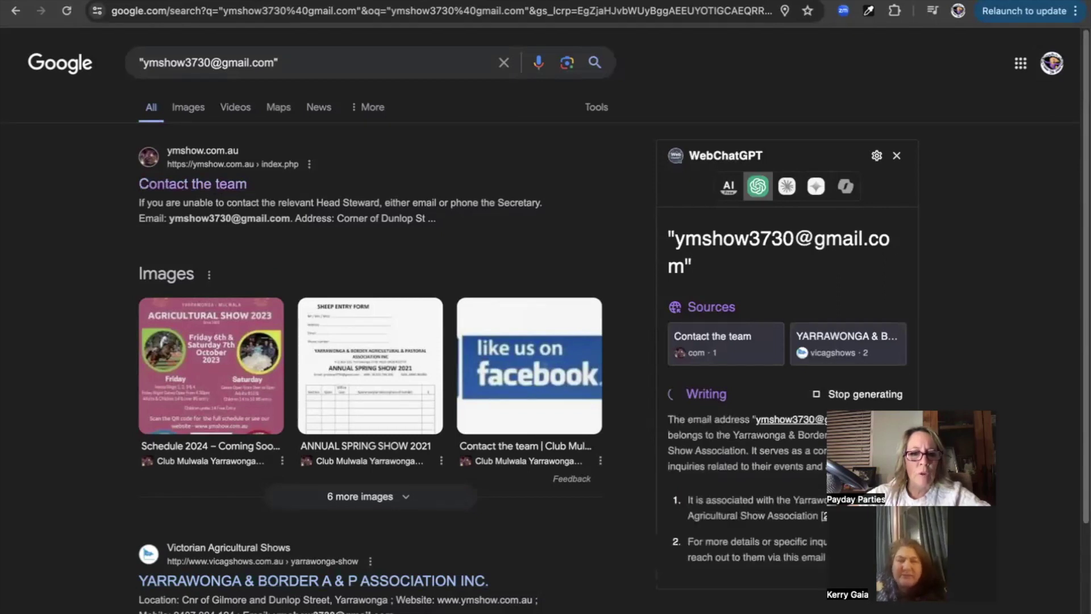
pyautogui.moveTo(239, 611); pyautogui.dragTo(141, 604)
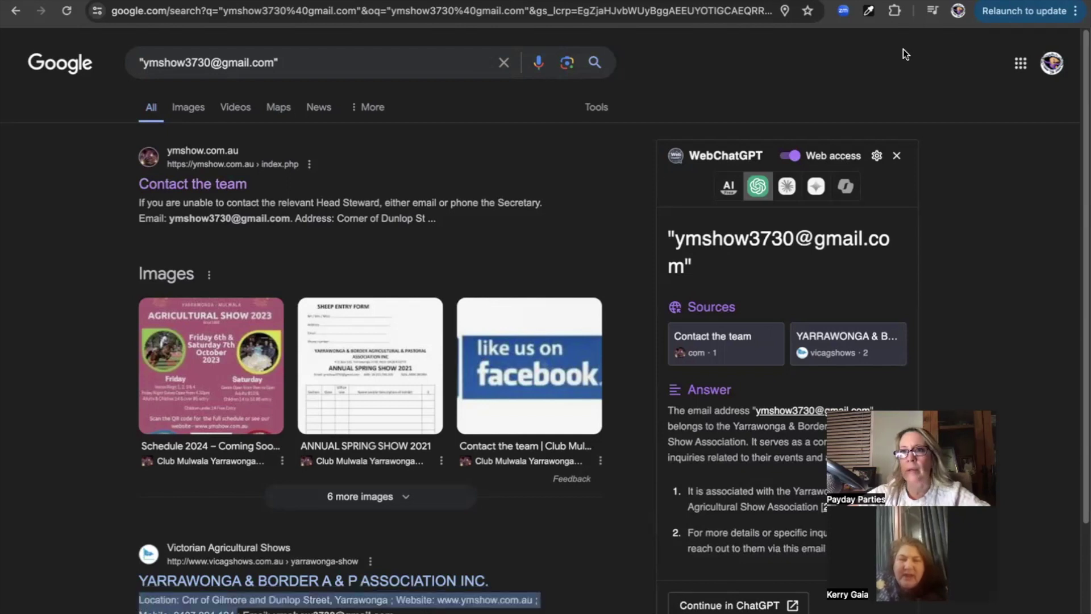
pyautogui.hotkey('ctrl', 'Tab')
pyautogui.scroll(-5, 621, 267)
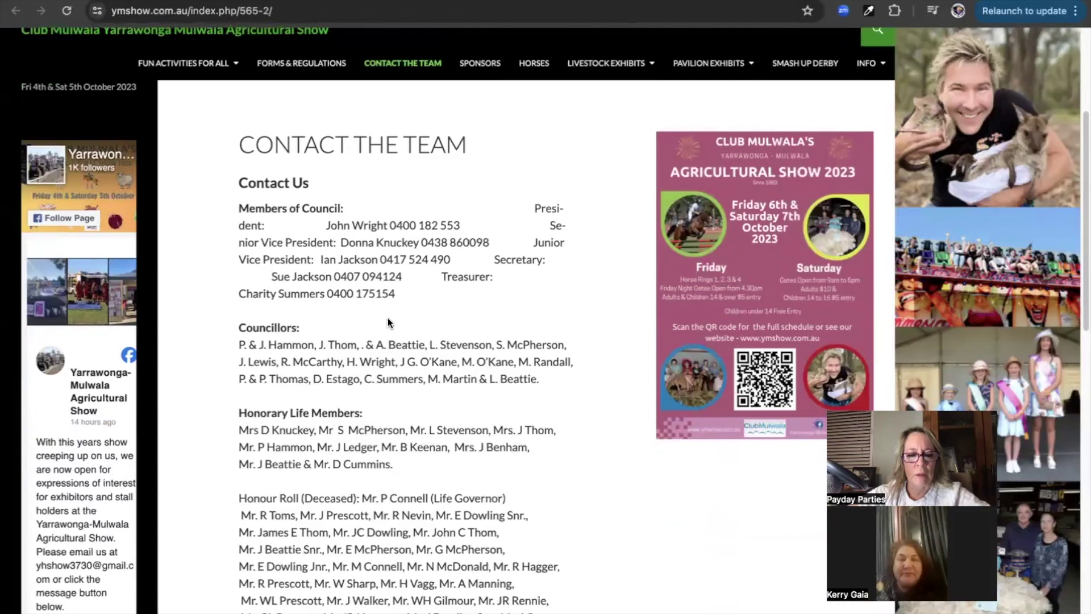
# Step: Find the pasted show e-mail address on the page and select the paragraph above it
pyautogui.hotkey('ctrl', 'f')
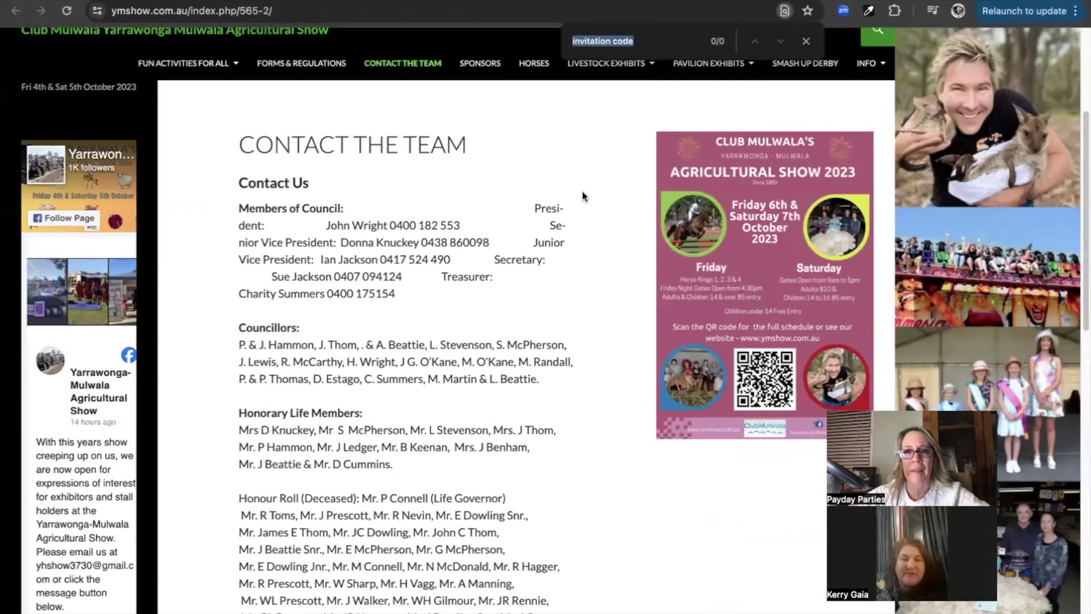
pyautogui.hotkey('ctrl', 'v')
pyautogui.moveTo(404, 356); pyautogui.dragTo(463, 326)
pyautogui.click(291, 326)
# Step: Scroll up and highlight the council contacts list
pyautogui.scroll(2, 461, 326)
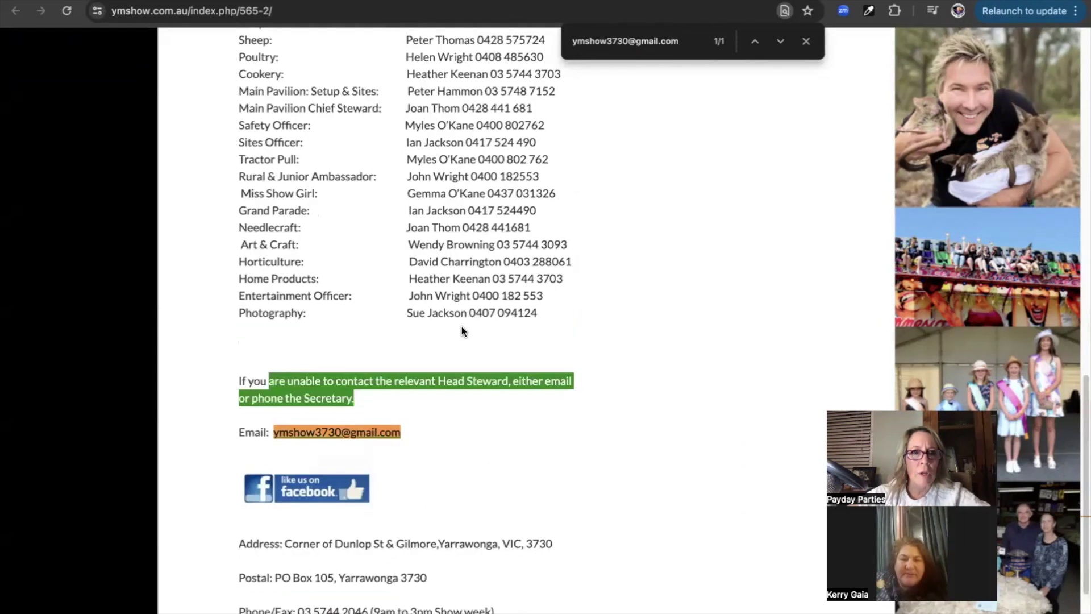
pyautogui.scroll(6, 461, 327)
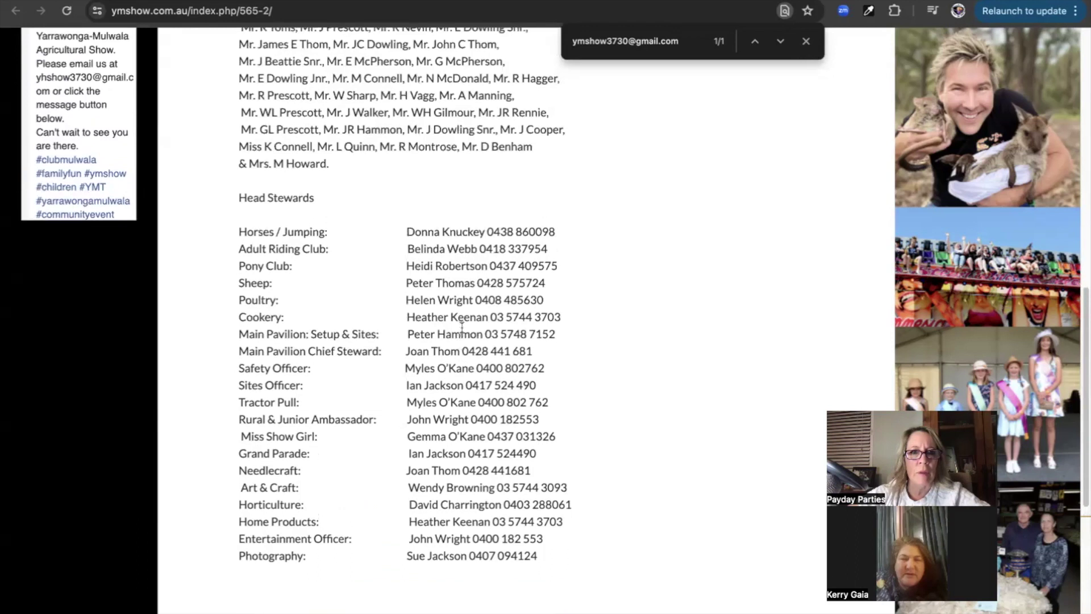
pyautogui.scroll(10, 461, 327)
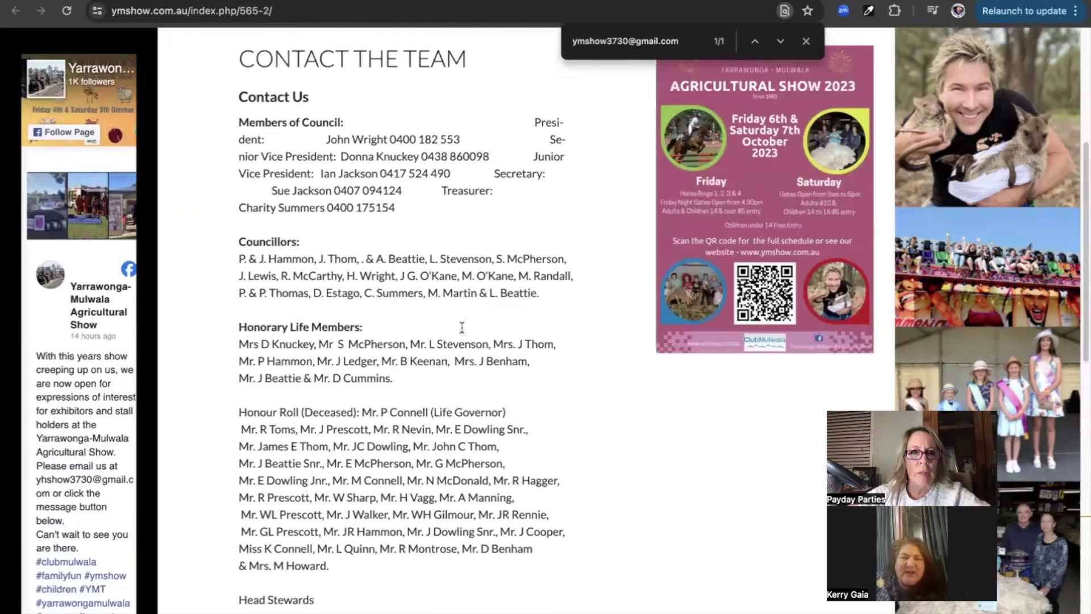
pyautogui.scroll(1, 462, 327)
pyautogui.moveTo(301, 171); pyautogui.dragTo(340, 246)
pyautogui.click(399, 327)
# Step: Highlight the Email line and the sentence about contacting the Secretary
pyautogui.scroll(-6, 399, 327)
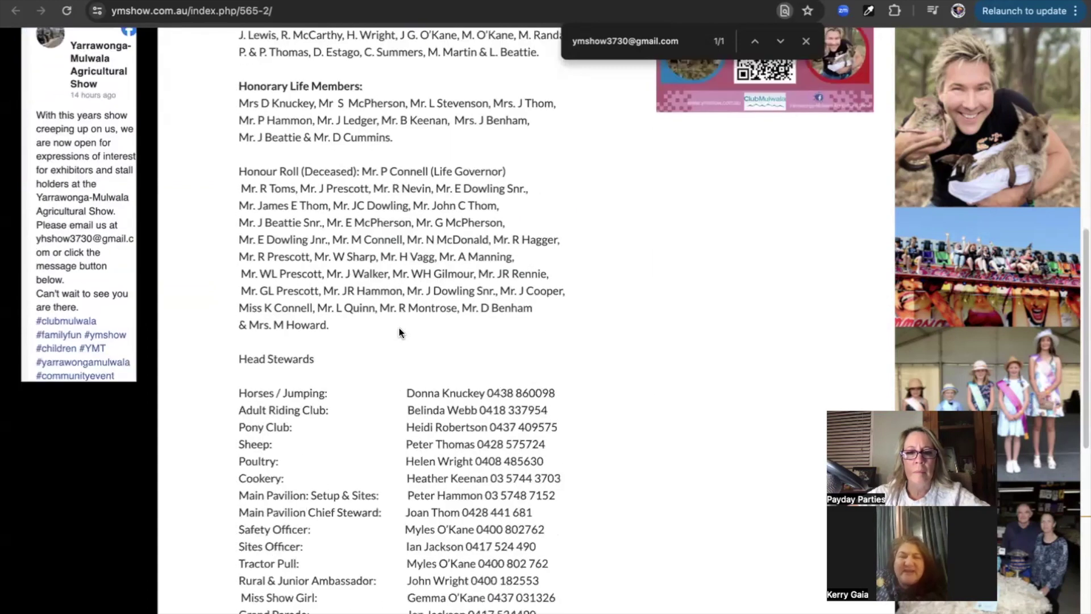
pyautogui.scroll(-6, 399, 327)
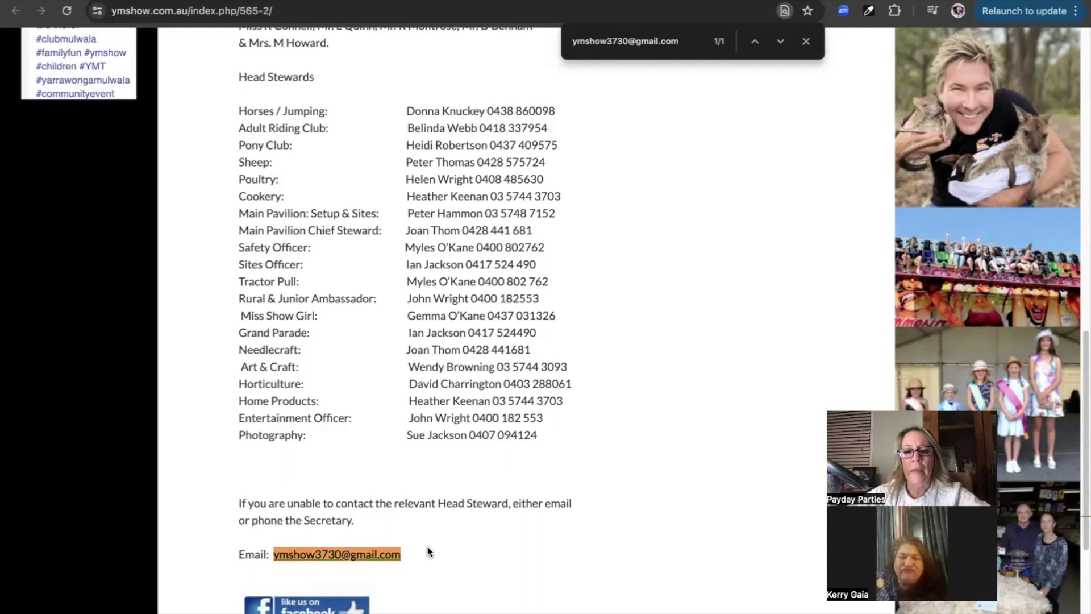
pyautogui.moveTo(261, 556); pyautogui.dragTo(423, 553)
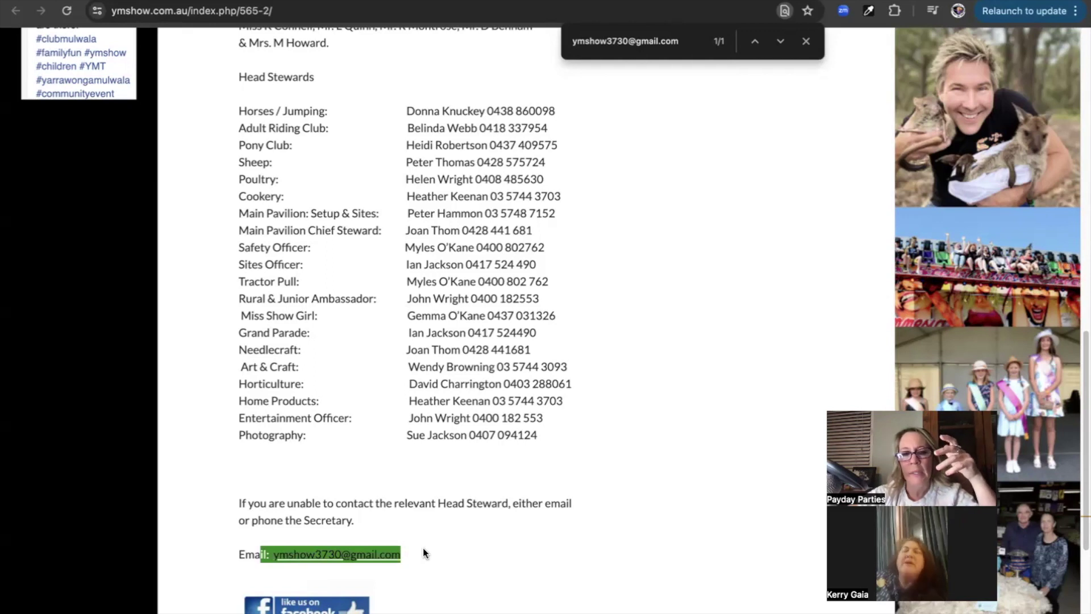
pyautogui.click(412, 508)
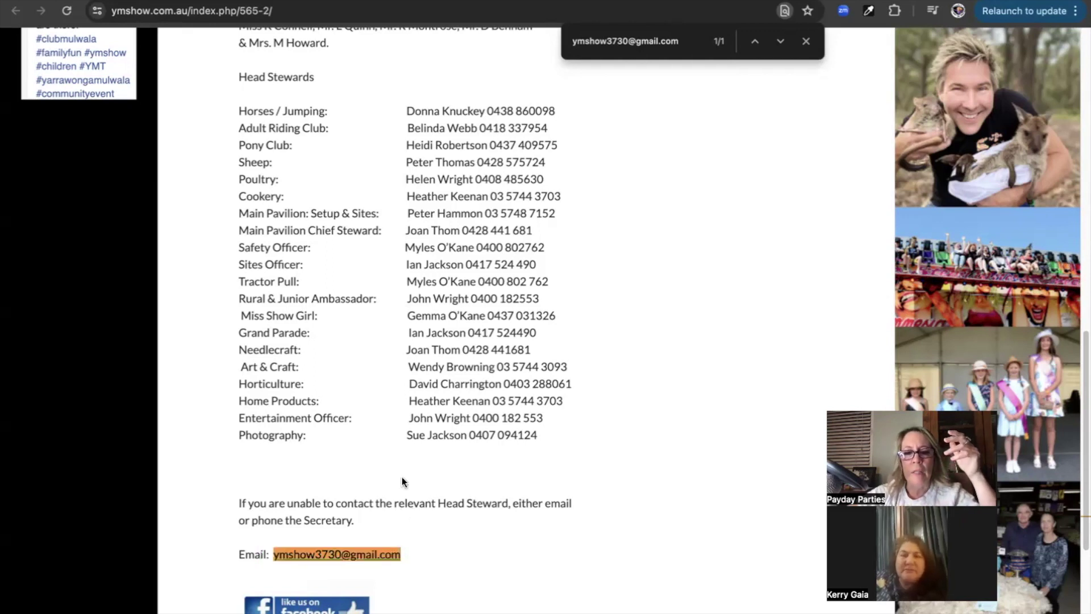
pyautogui.moveTo(401, 481); pyautogui.dragTo(405, 503)
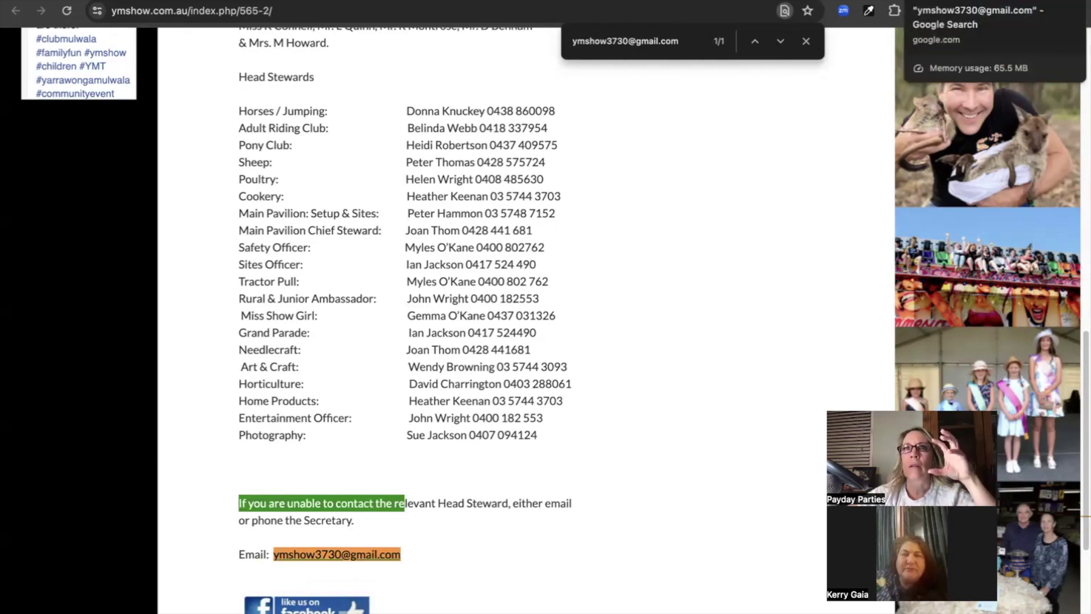
# Step: Select the President's name and phone number, then the senior vice president's surname
pyautogui.scroll(10, 635, 310)
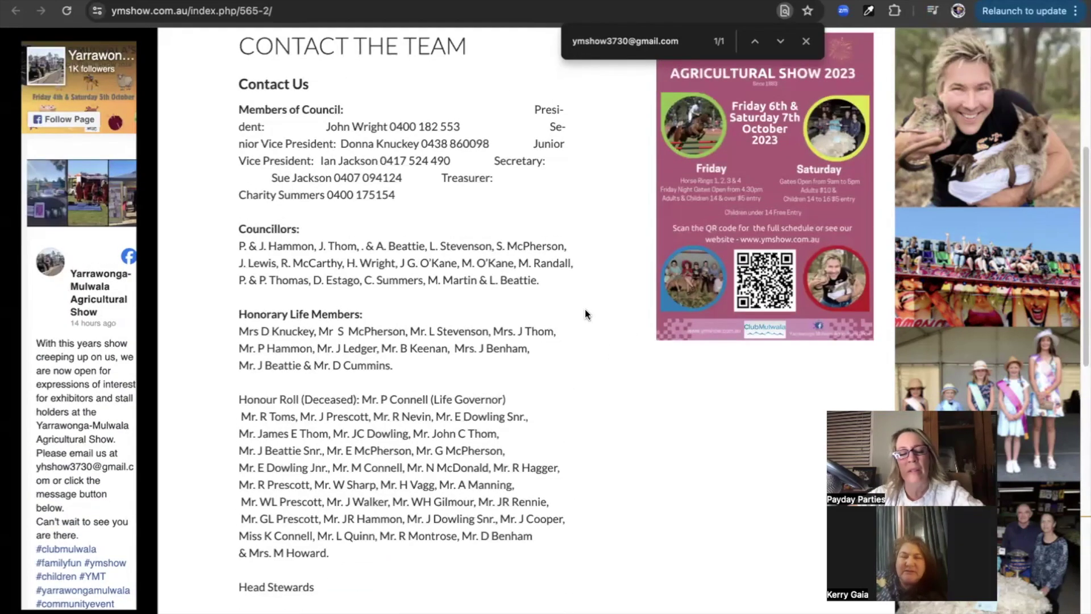
pyautogui.scroll(3, 553, 285)
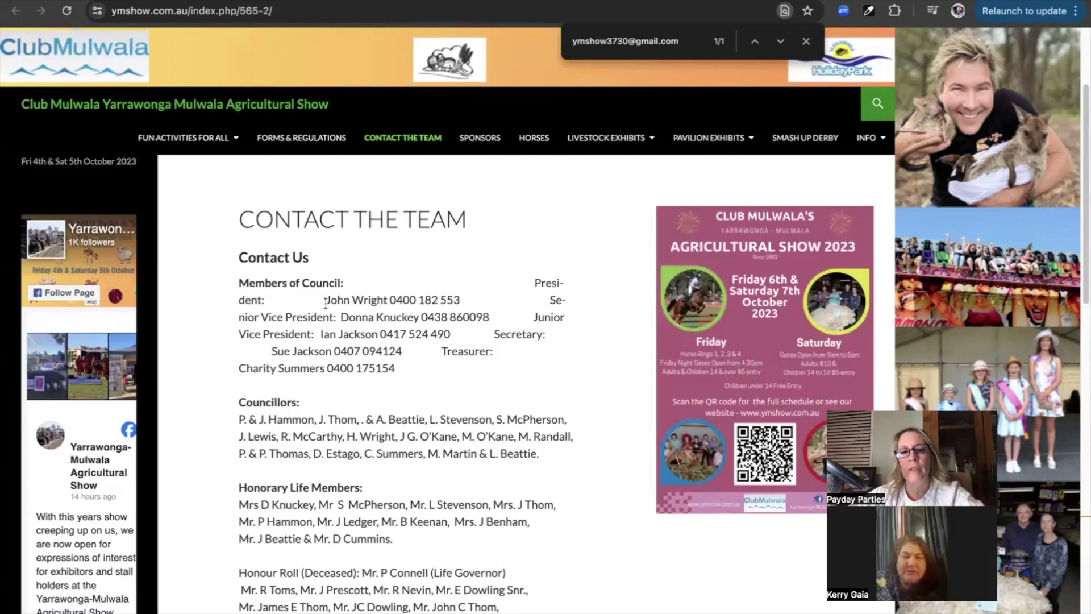
pyautogui.moveTo(326, 301); pyautogui.dragTo(419, 301)
pyautogui.click(384, 329)
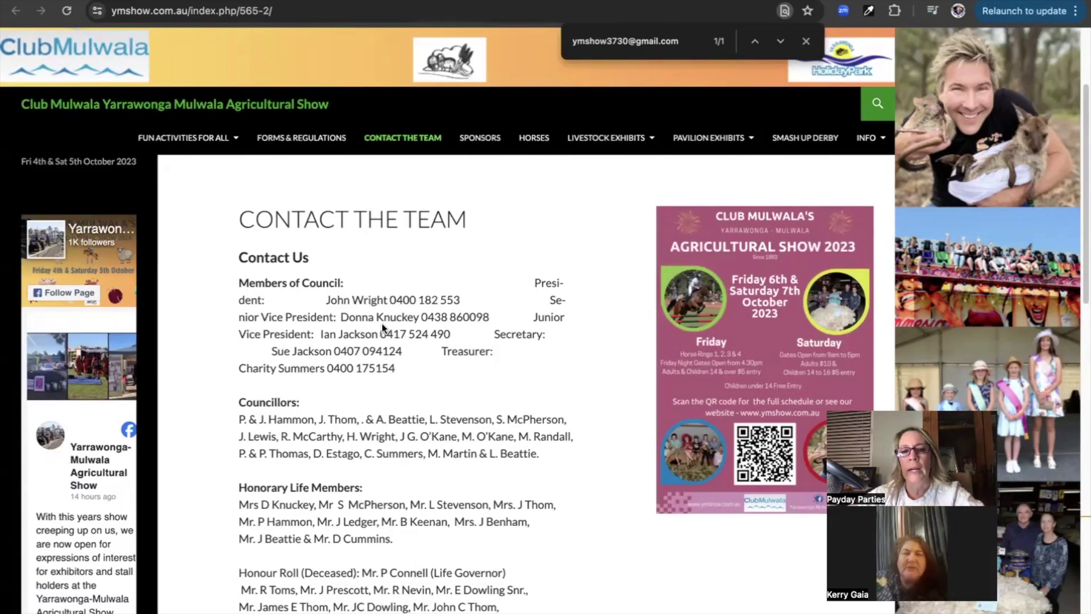
pyautogui.doubleClick(383, 323)
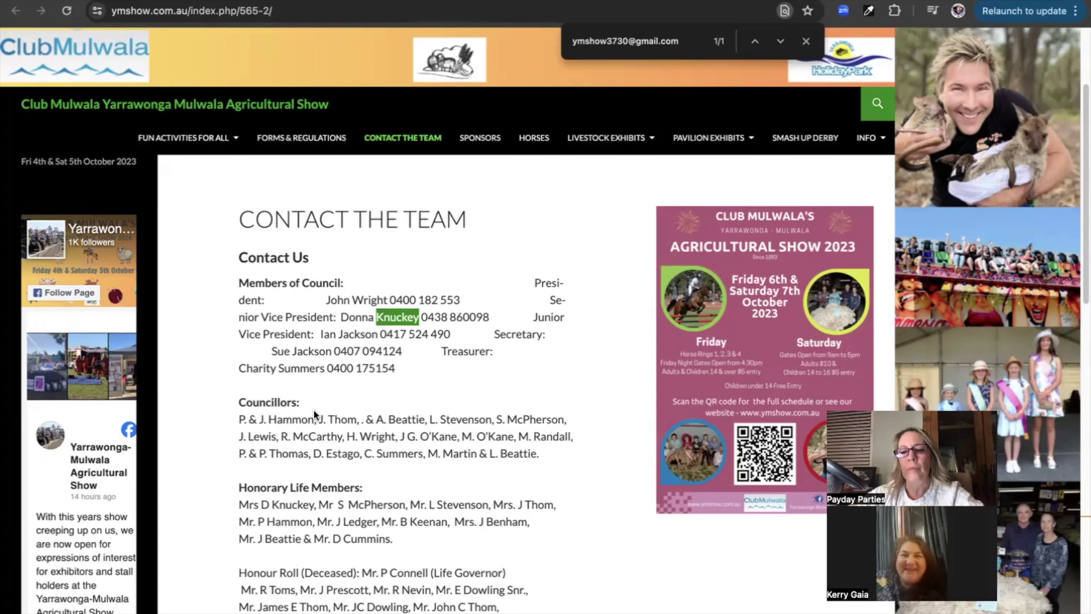
# Step: Highlight the Entertainment Officer's row and the whole Head Stewards contact list
pyautogui.scroll(-10, 314, 410)
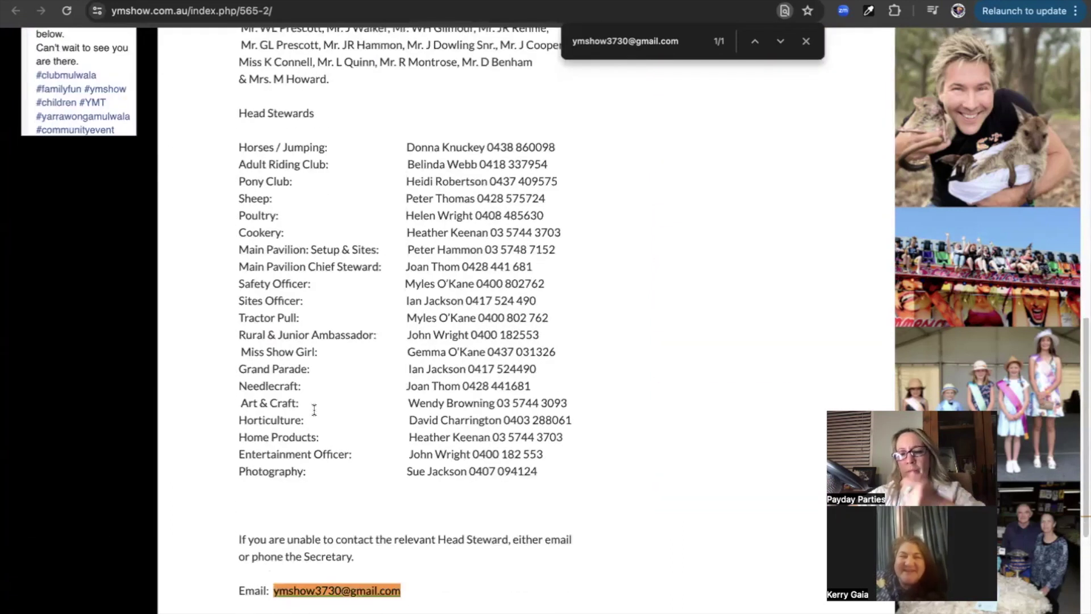
pyautogui.scroll(-1, 313, 409)
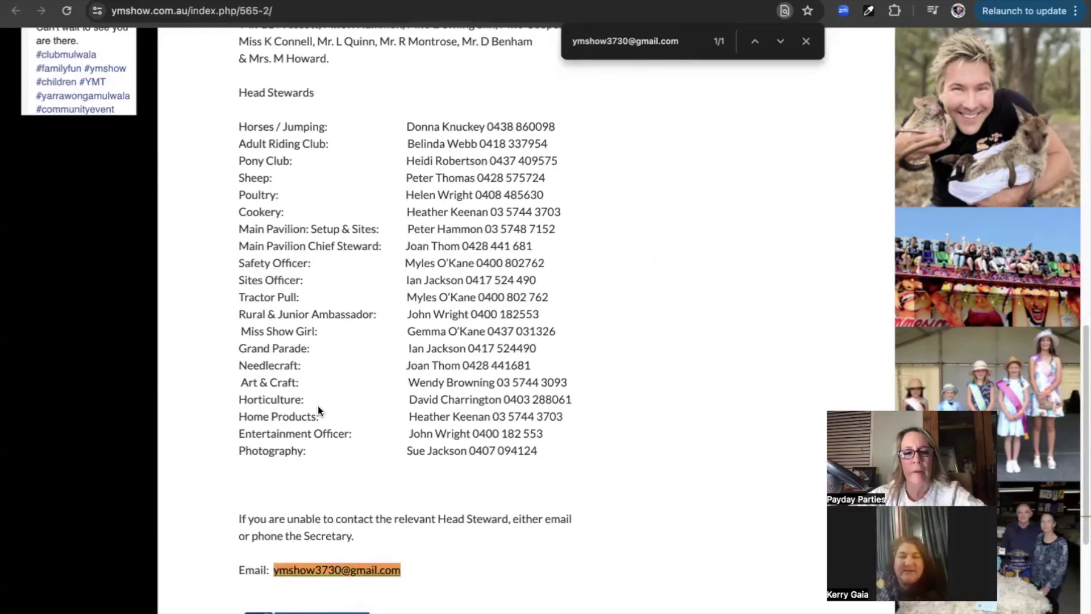
pyautogui.moveTo(404, 433); pyautogui.dragTo(237, 434)
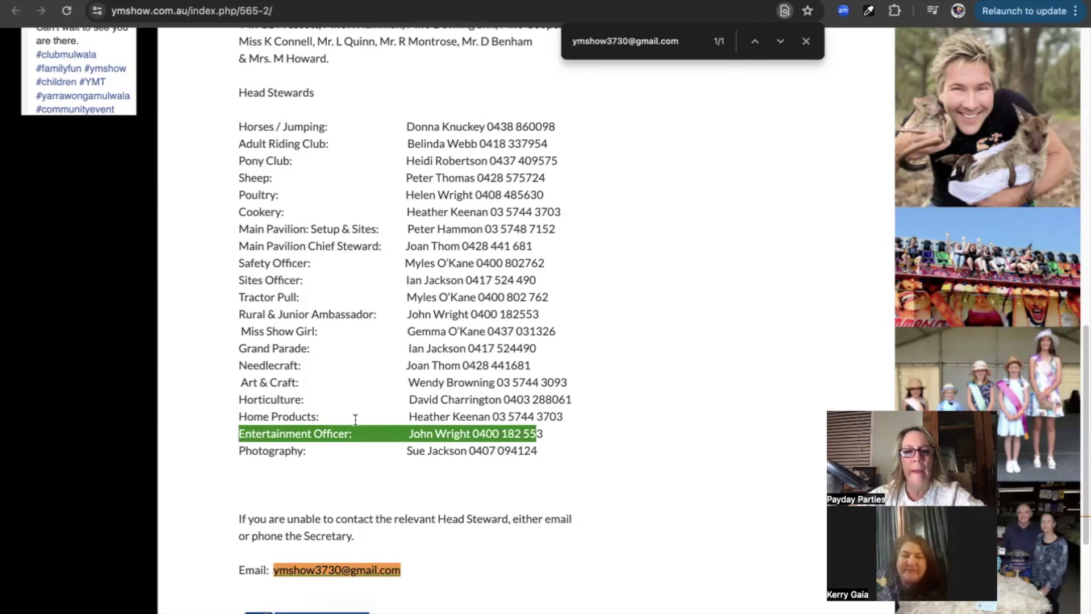
pyautogui.tripleClick(428, 433)
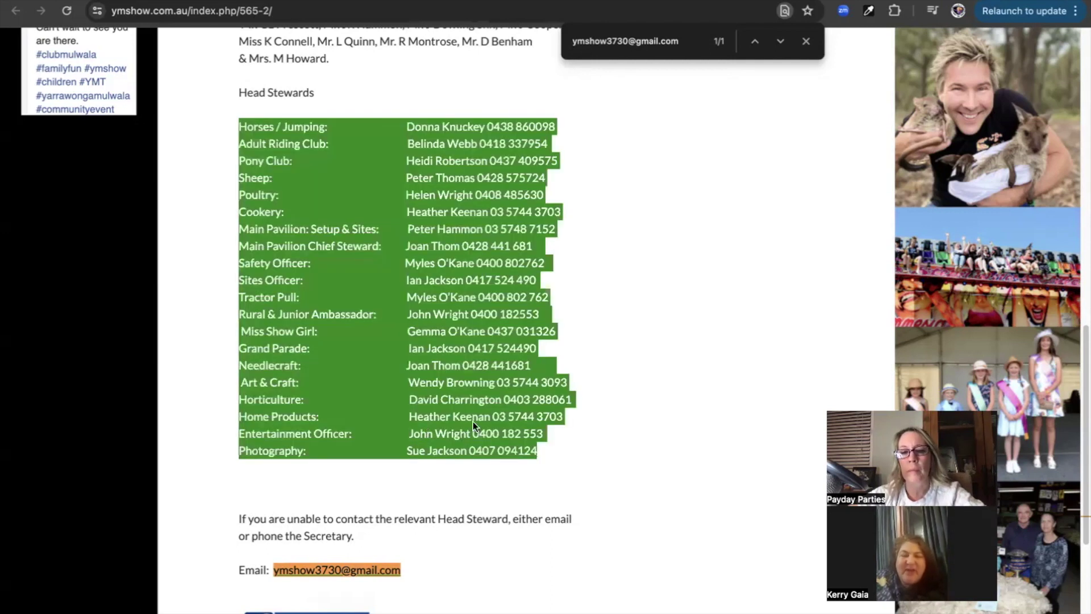
# Step: Select the Head Stewards list through Sites Officer, then close the find bar and return to Facebook
pyautogui.click(535, 430)
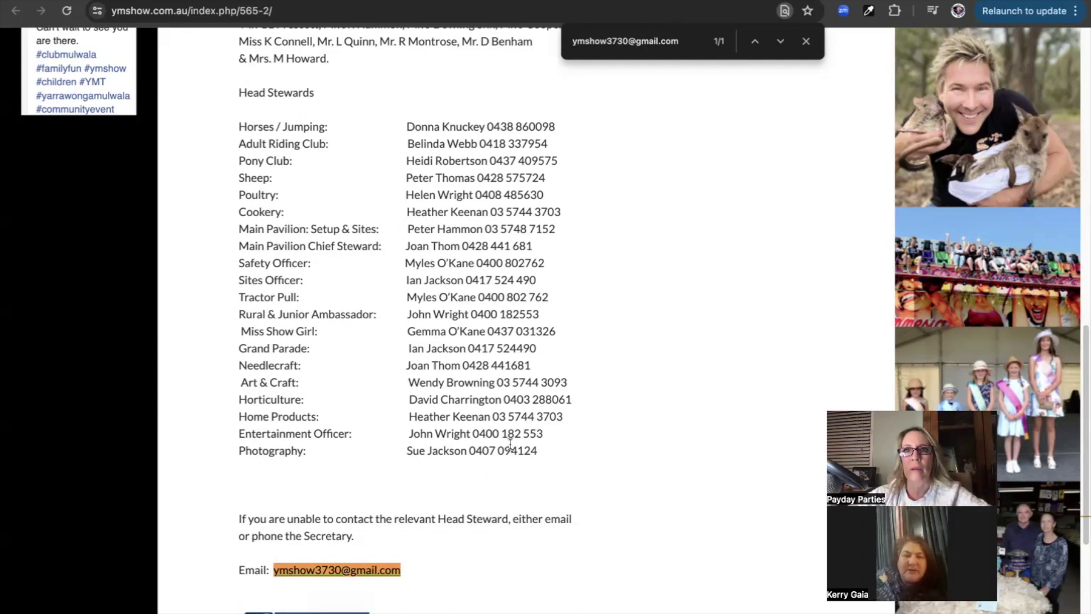
pyautogui.scroll(5, 503, 446)
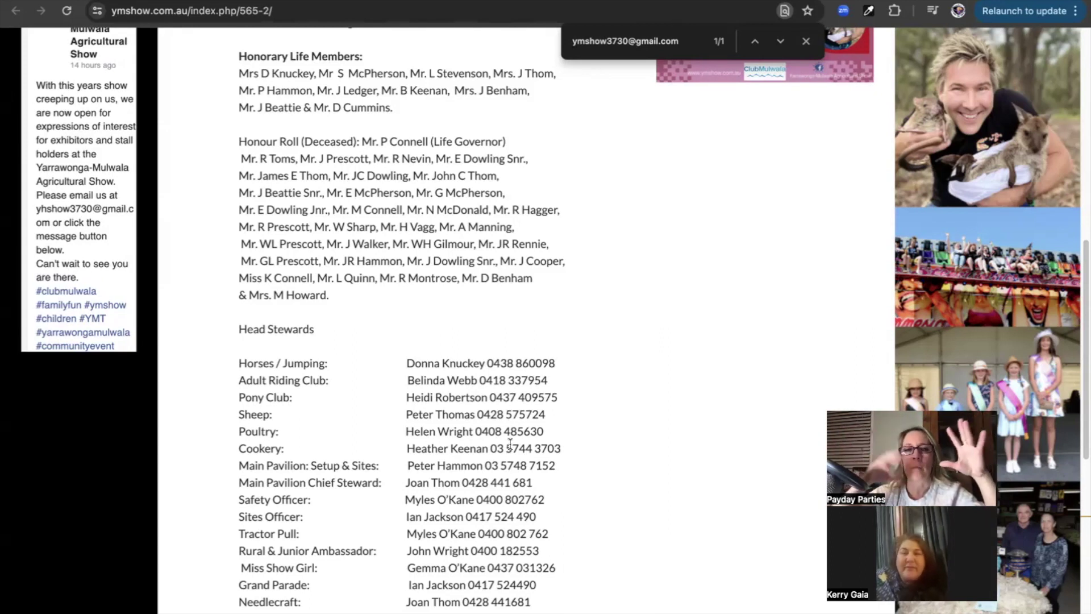
pyautogui.moveTo(523, 308); pyautogui.dragTo(537, 516)
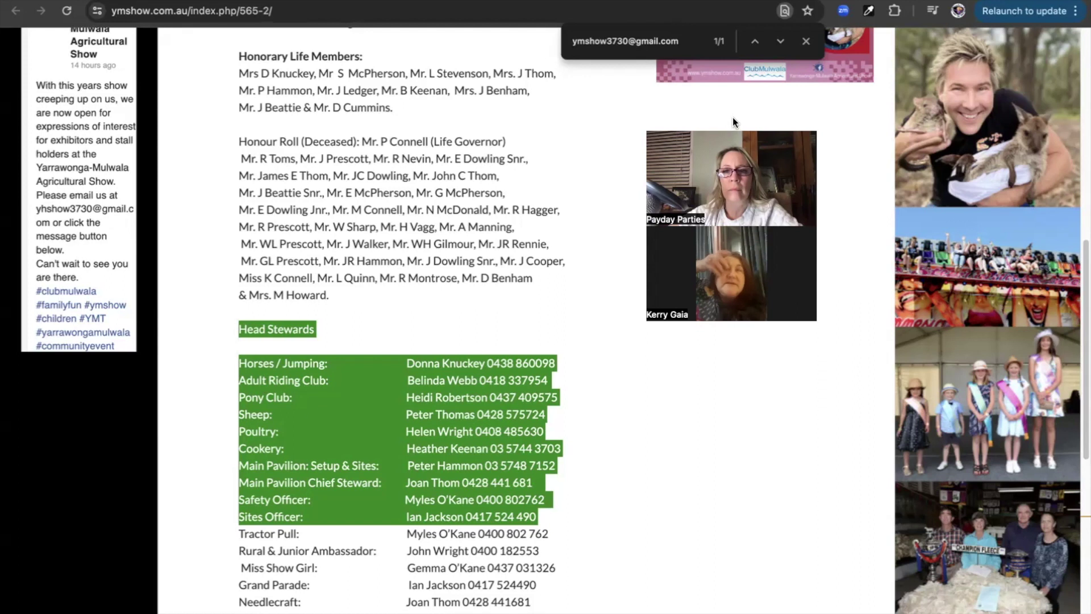
pyautogui.moveTo(733, 121); pyautogui.dragTo(710, 169)
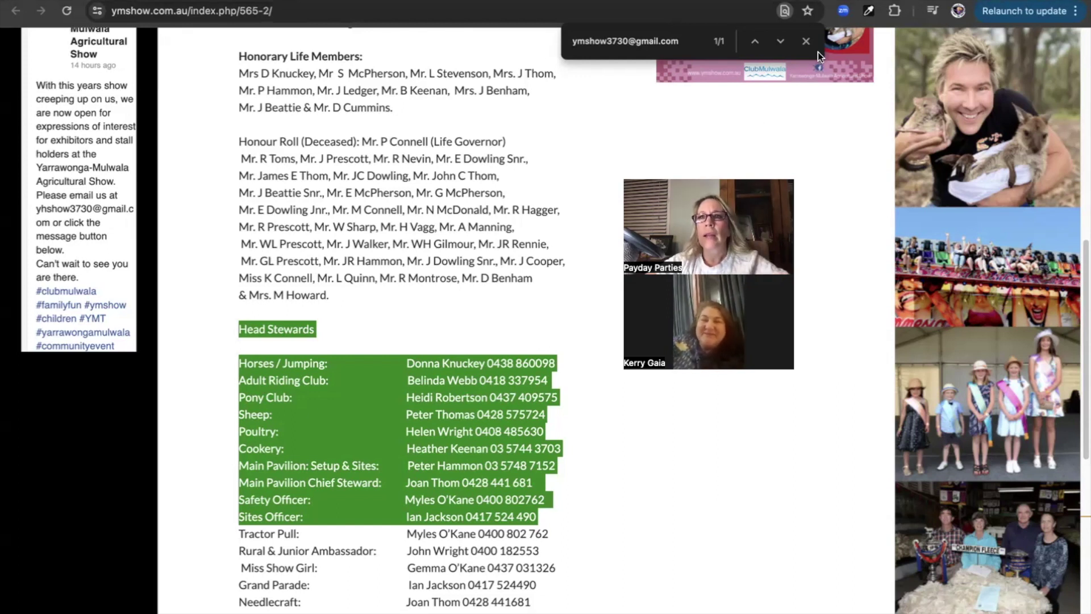
pyautogui.press('Escape')
pyautogui.hotkey('ctrl', 'Tab')
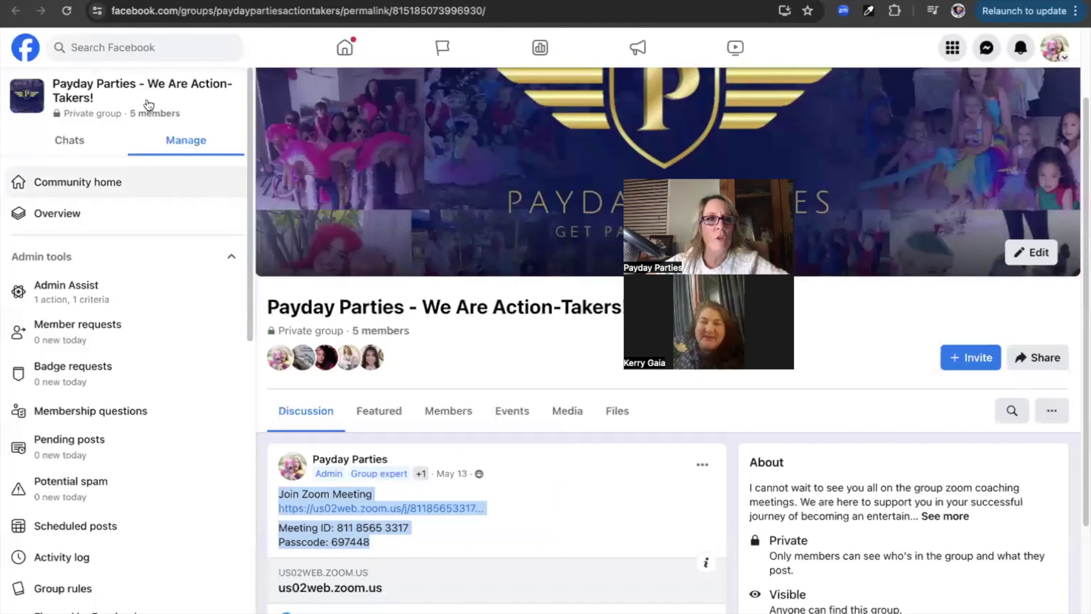
# Step: Focus the Search Facebook box on the Yarrawonga-Mulwala Agricultural Show About page
pyautogui.click(121, 49)
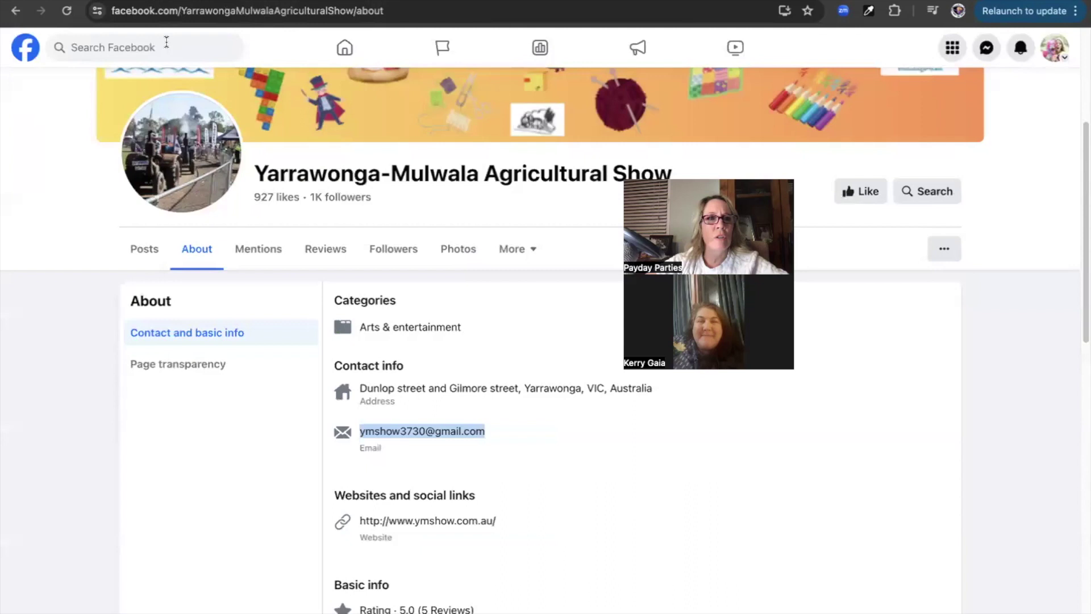
pyautogui.click(121, 47)
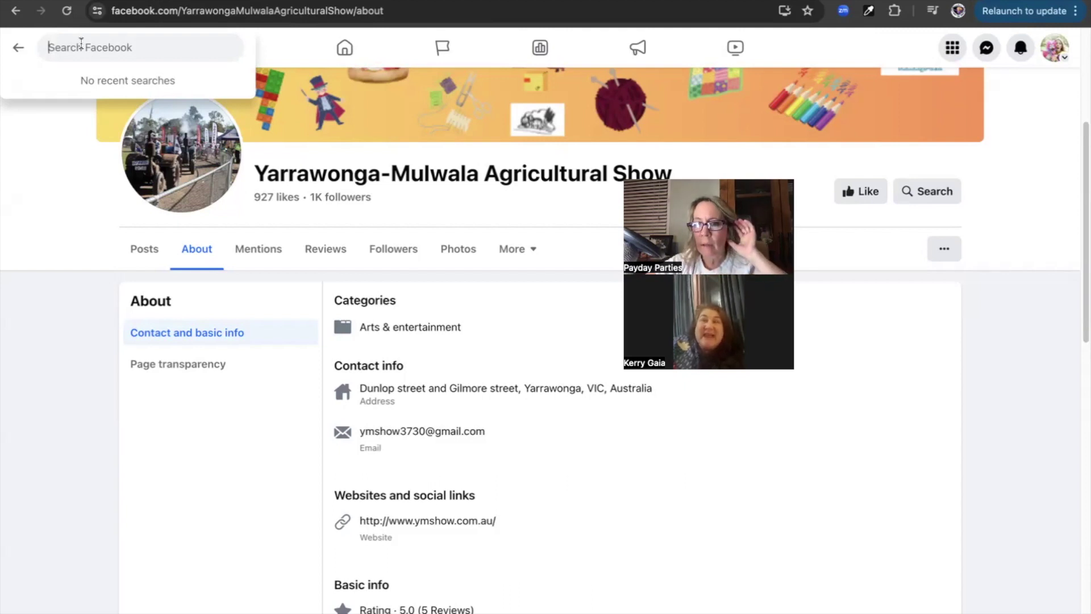
# Step: Search Facebook for 'tim and tam magic' and browse the results
pyautogui.write('t')
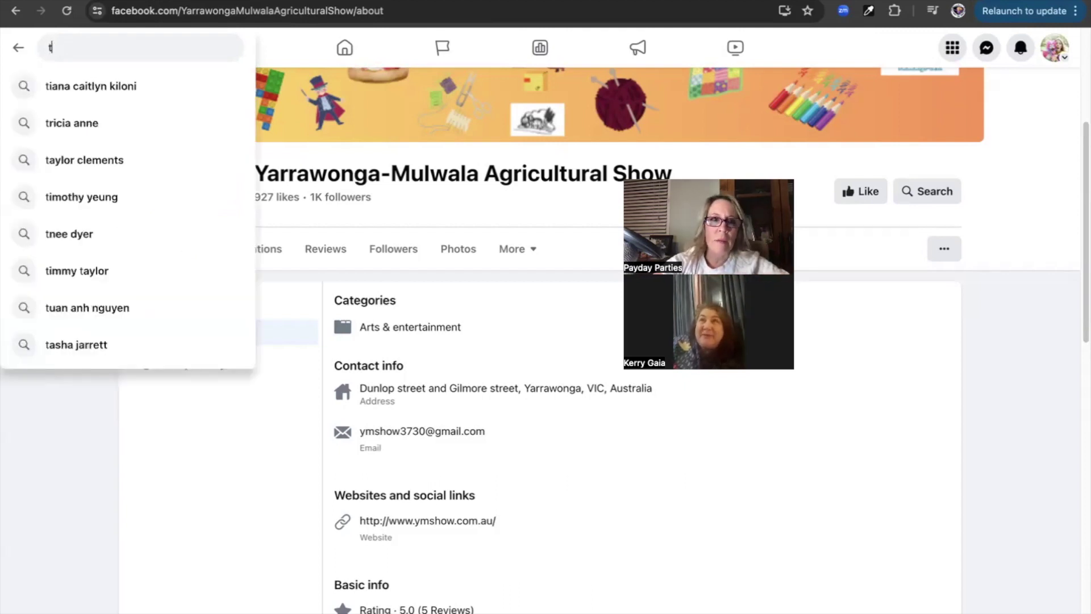
pyautogui.write('im and tam')
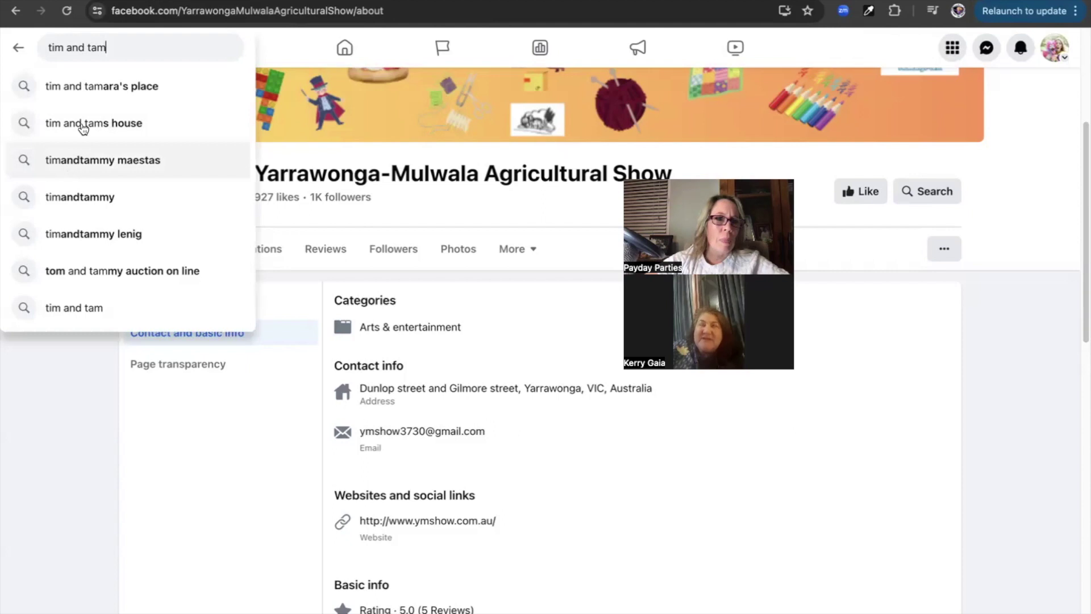
pyautogui.write(' magic')
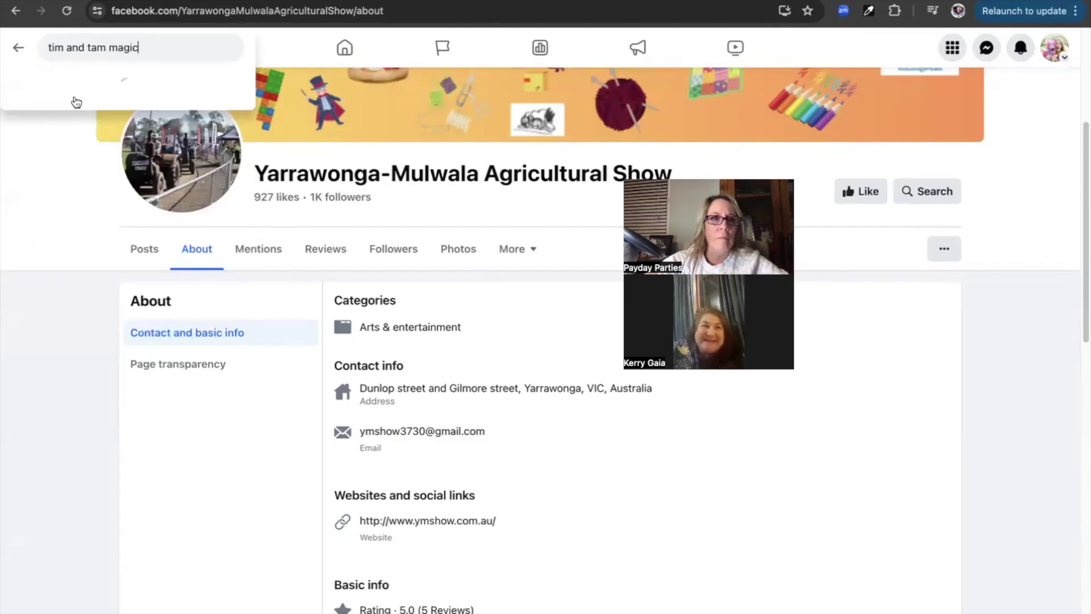
pyautogui.click(128, 85)
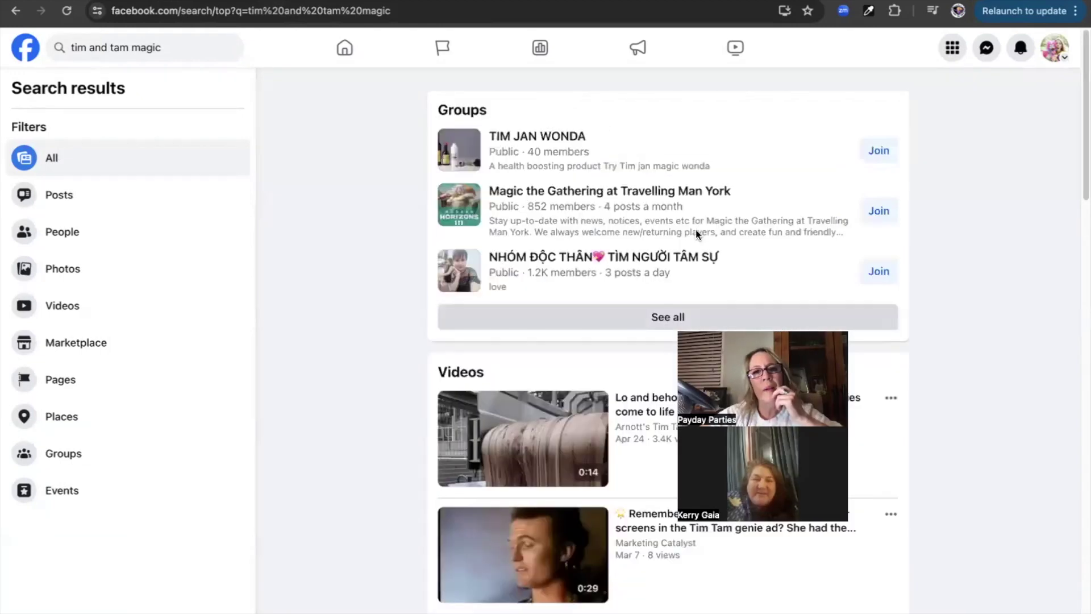
pyautogui.moveTo(478, 293); pyautogui.dragTo(387, 256)
pyautogui.scroll(-1, 388, 257)
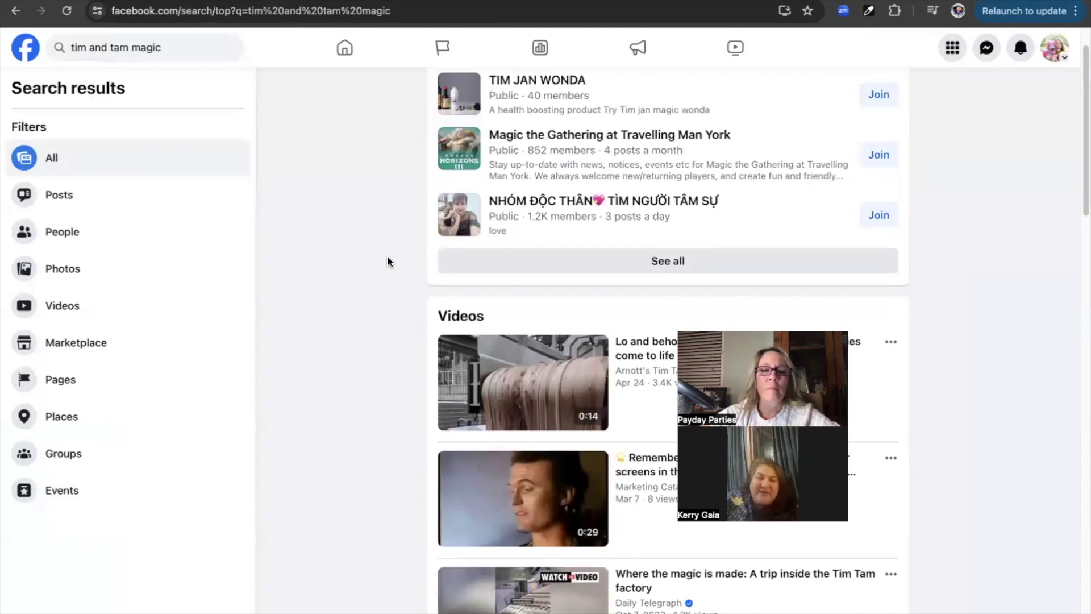
pyautogui.scroll(1, 387, 257)
# Step: Search Google for 'tim and tam magician' in the Google tab
pyautogui.hotkey('ctrl', 'Tab')
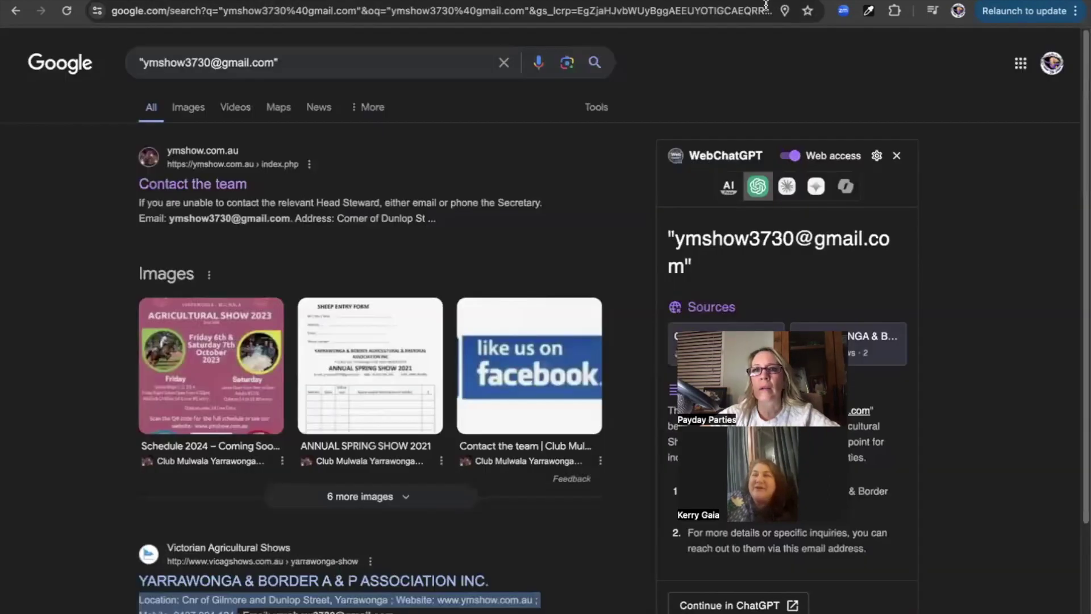
pyautogui.click(748, 12)
pyautogui.write('tim and')
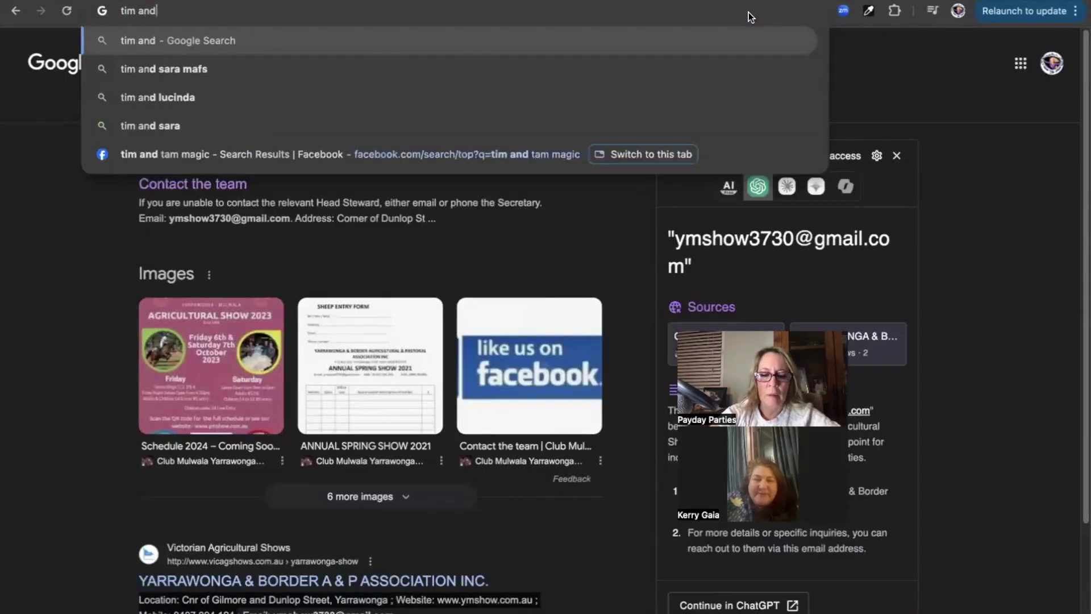
pyautogui.write(' tam ma')
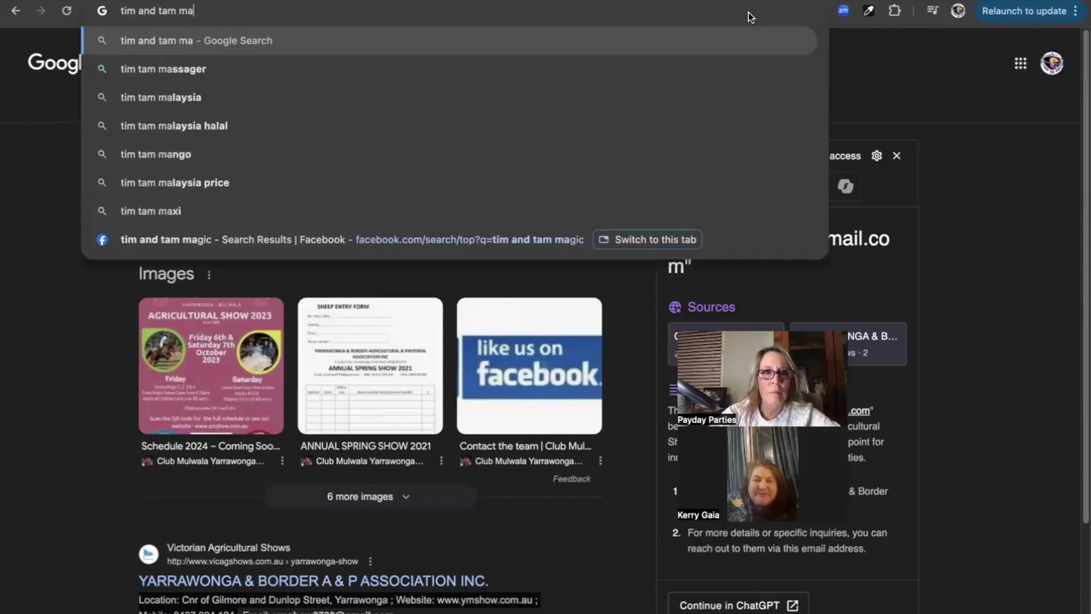
pyautogui.write('gician')
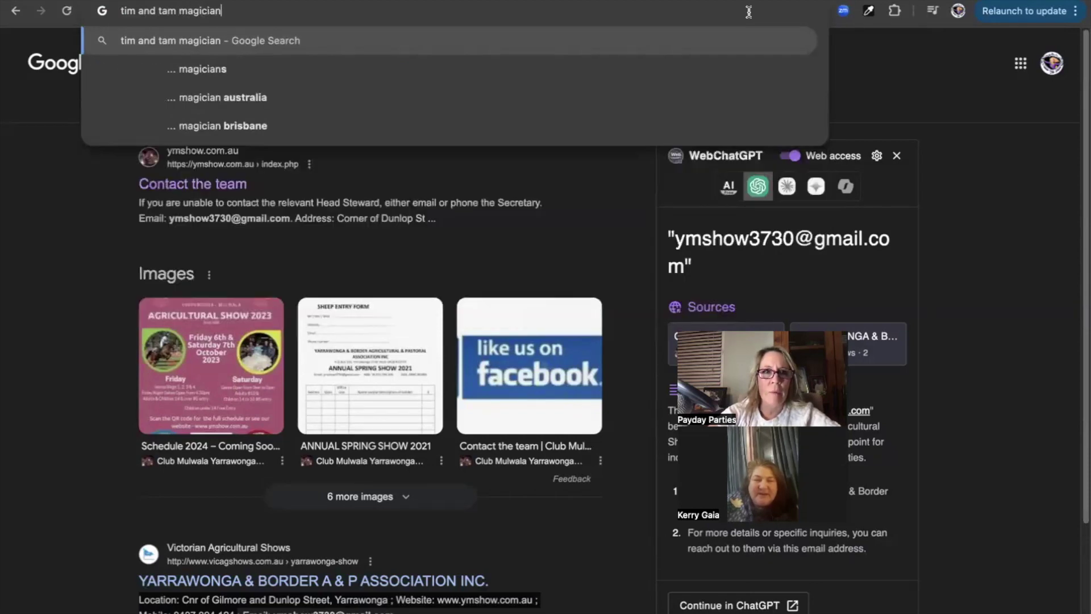
pyautogui.press('Return')
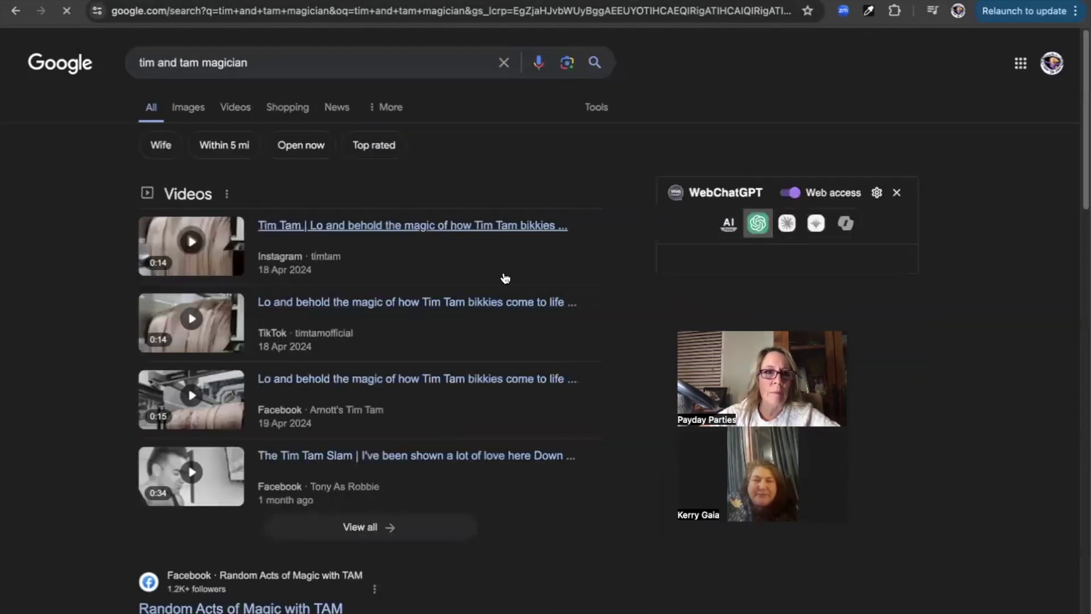
# Step: Open the Random Acts of Magic with TAM and Tim Credible results in background tabs
pyautogui.scroll(-5, 271, 235)
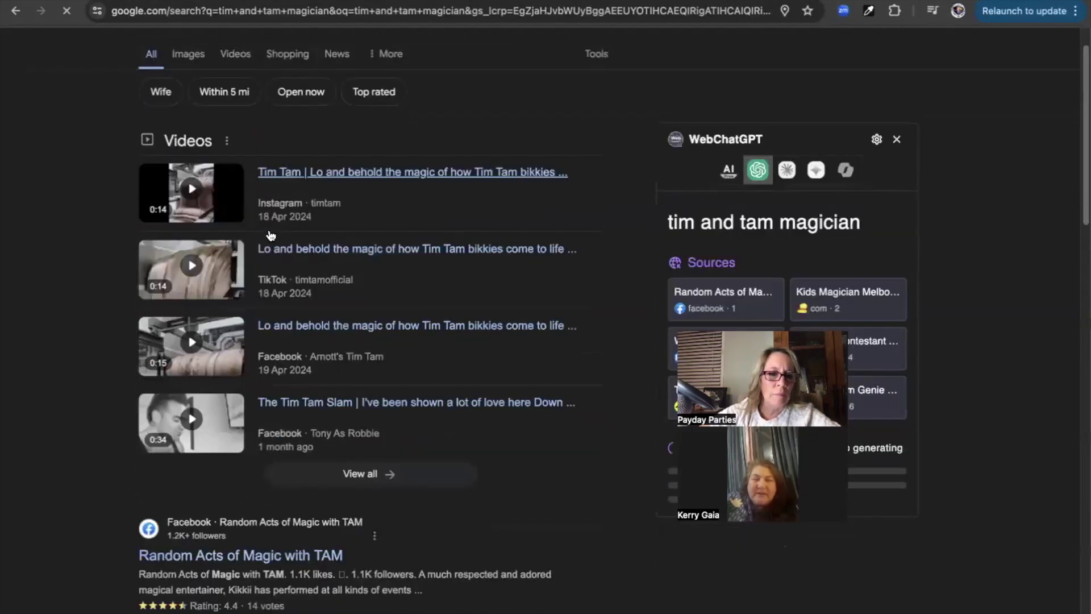
pyautogui.scroll(-1, 270, 235)
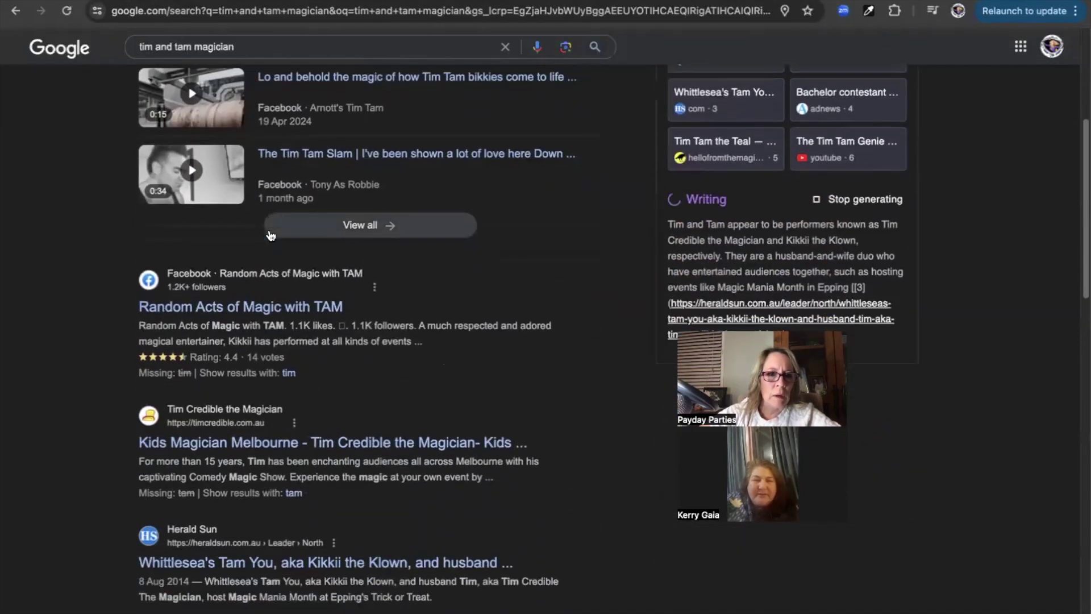
pyautogui.keyDown('super'); pyautogui.click(224, 312); pyautogui.keyUp('super')
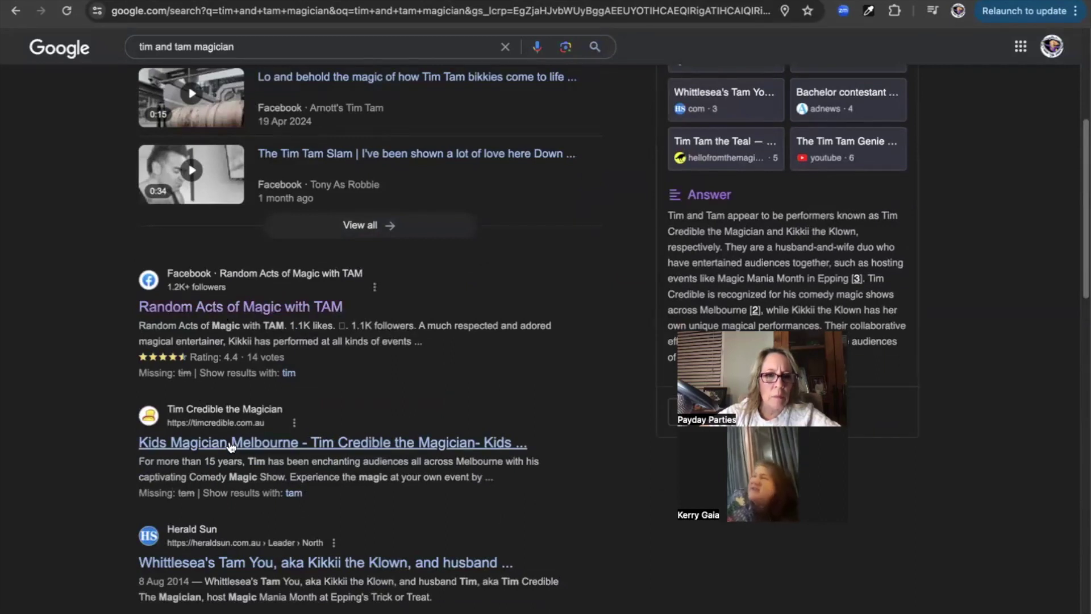
pyautogui.keyDown('super'); pyautogui.click(230, 446); pyautogui.keyUp('super')
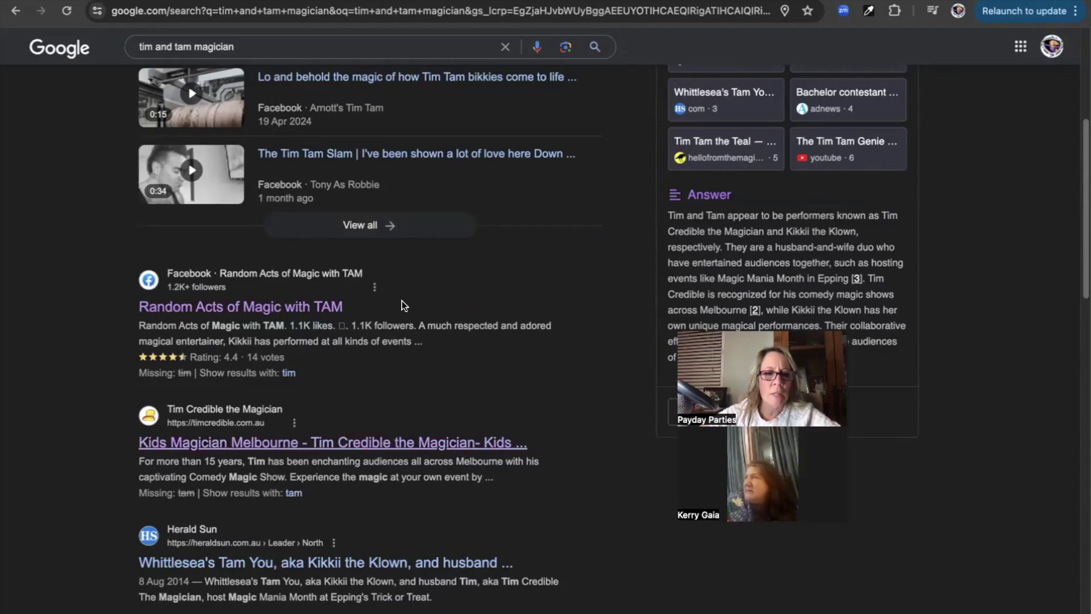
# Step: Look through the Random Acts of Magic and Tim Credible tabs
pyautogui.hotkey('ctrl', 'Tab')
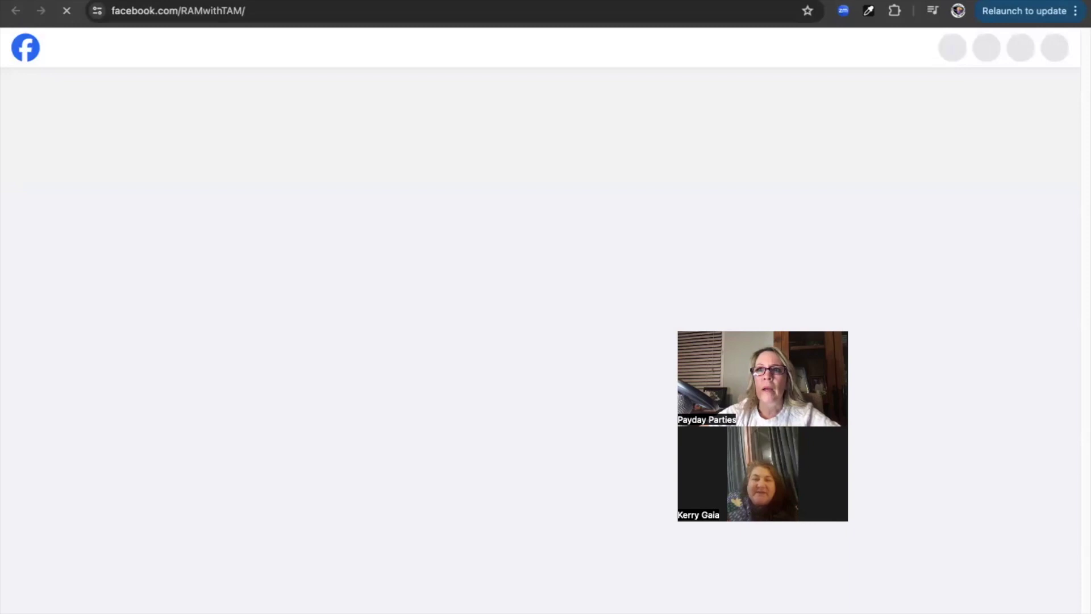
pyautogui.hotkey('ctrl', 'Tab')
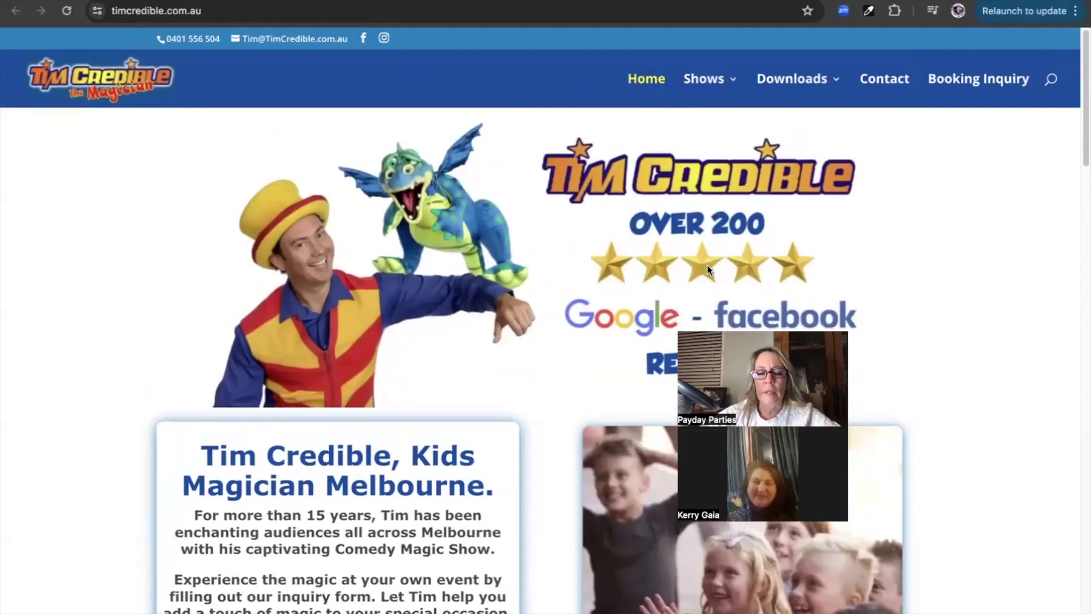
pyautogui.scroll(-20, 707, 265)
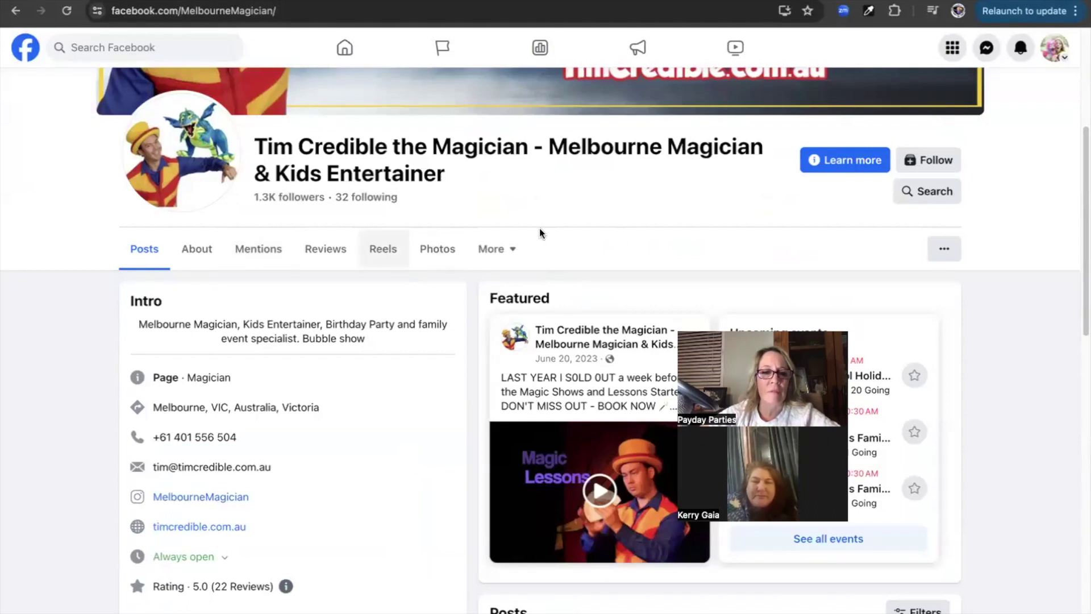
pyautogui.scroll(-1, 541, 233)
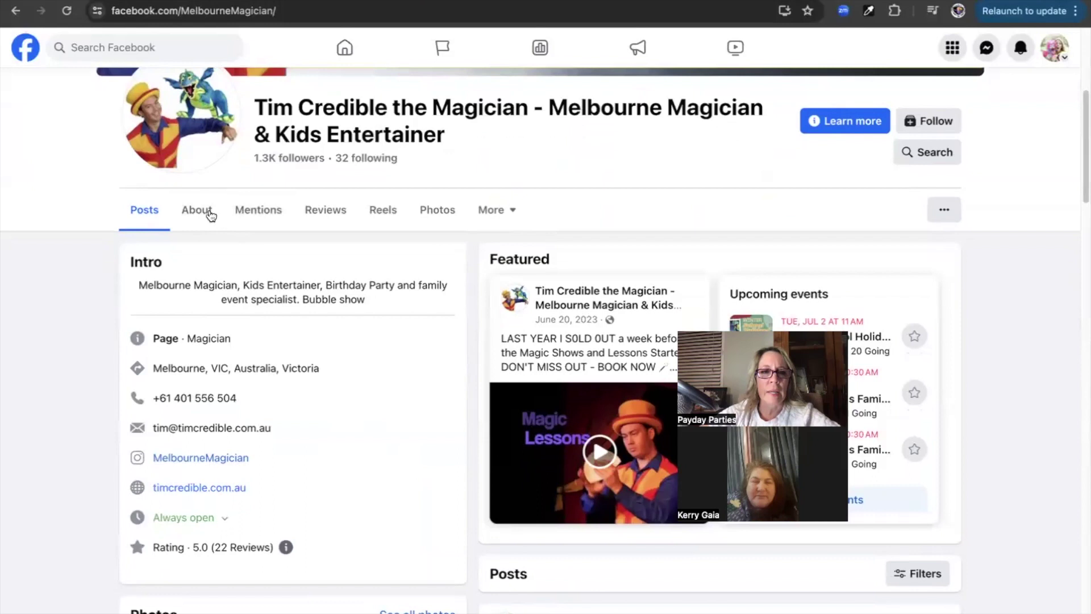
# Step: Open Tim Credible's About > Page transparency and highlight the note that no ads are running
pyautogui.click(197, 212)
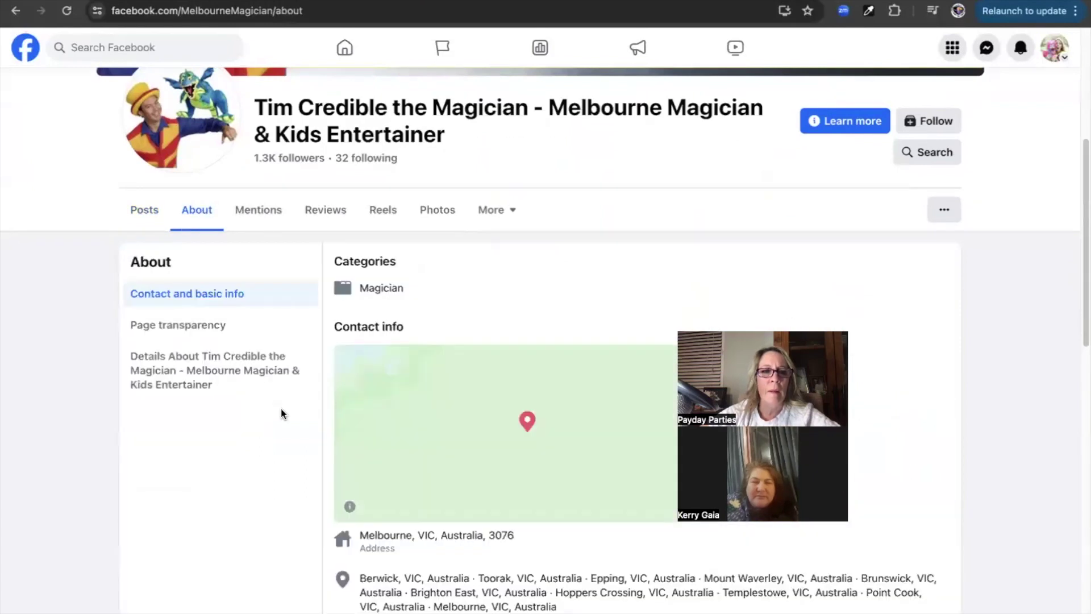
pyautogui.click(190, 331)
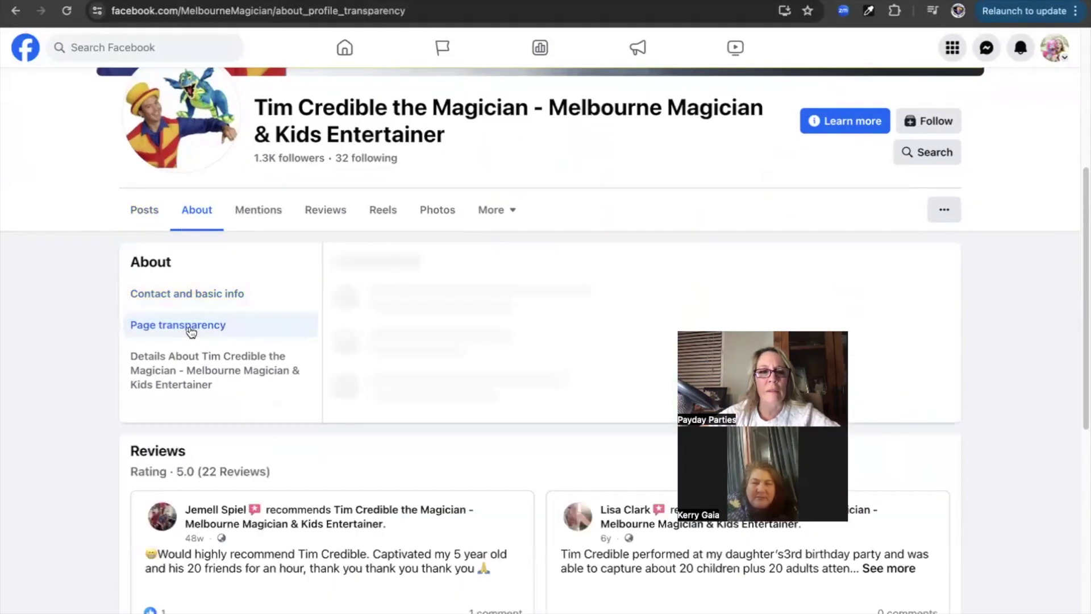
pyautogui.moveTo(390, 420); pyautogui.dragTo(569, 419)
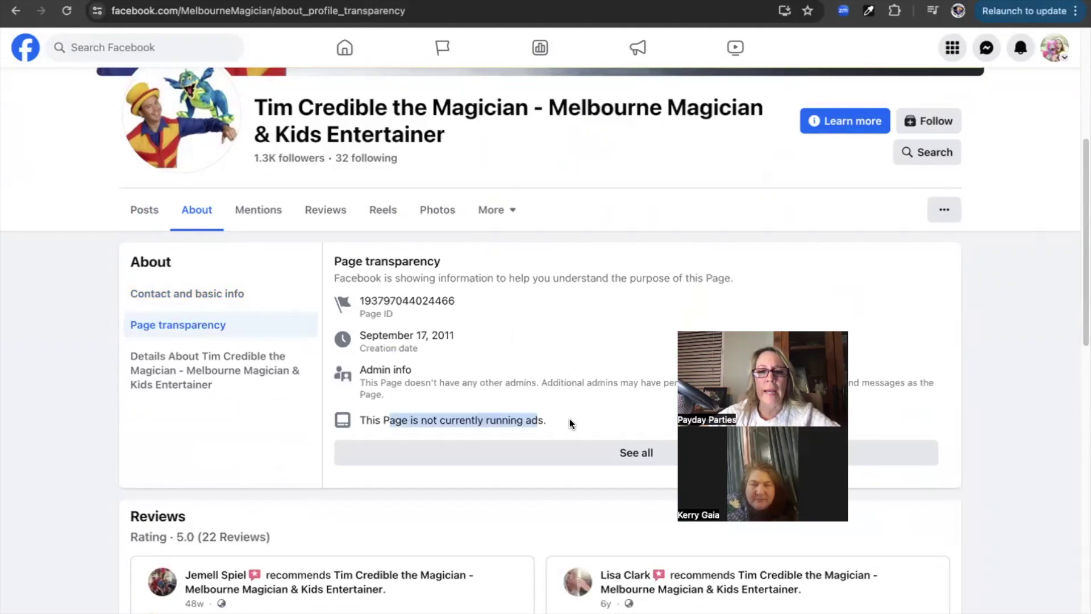
pyautogui.click(377, 411)
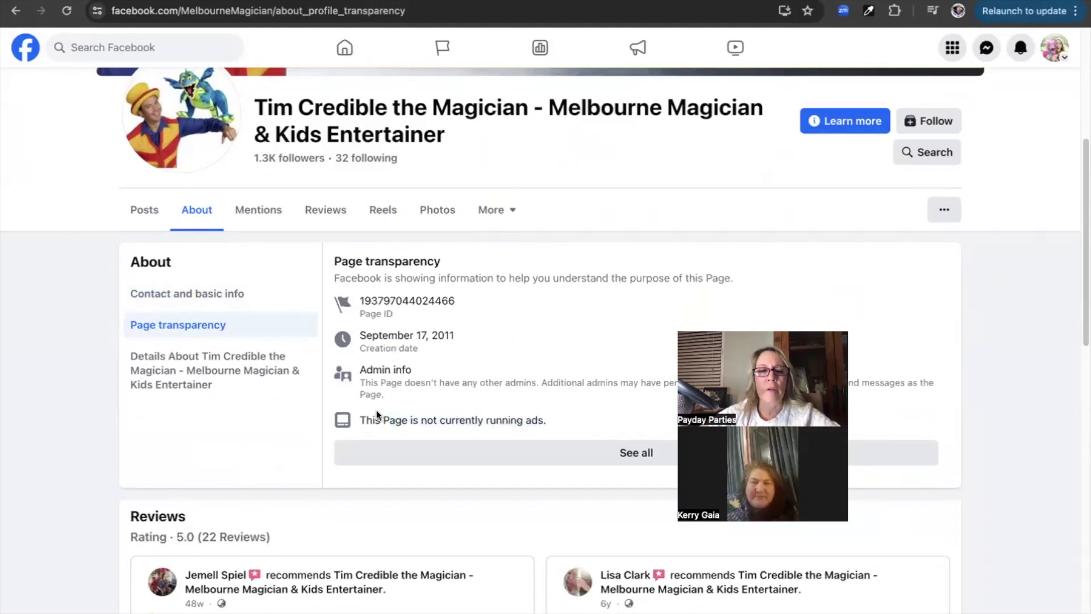
# Step: Search Facebook for 'my royal parties' and scroll the results
pyautogui.click(121, 56)
pyautogui.write('my roya')
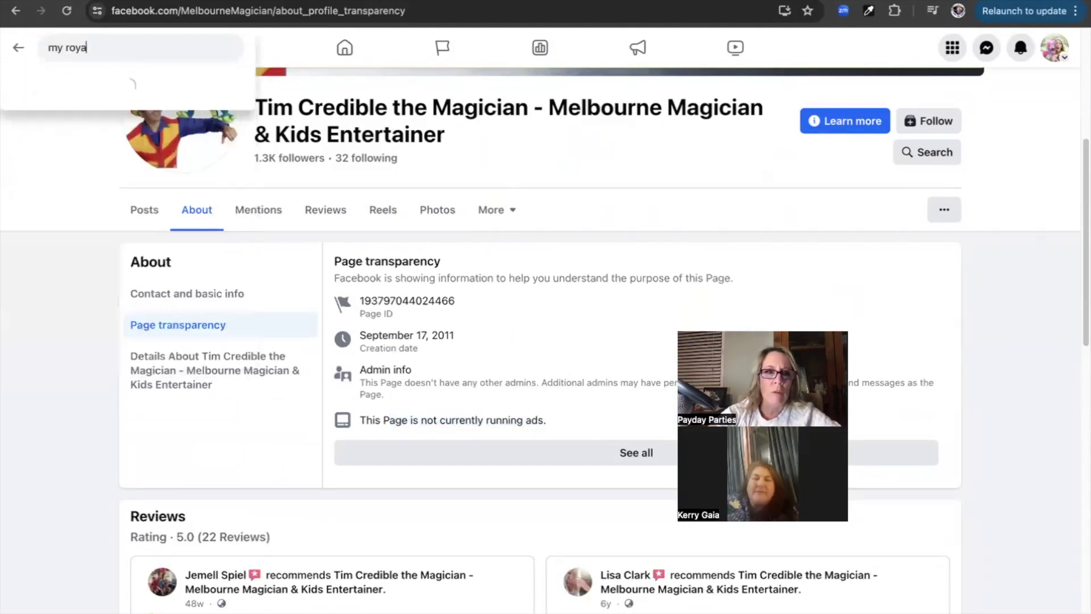
pyautogui.write('l part')
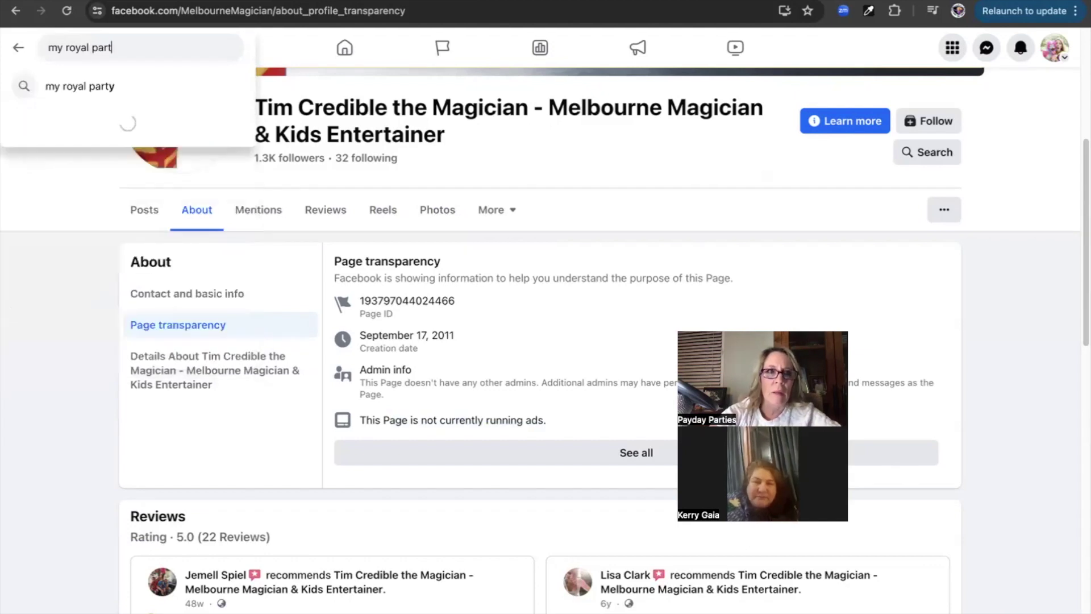
pyautogui.write('ies')
pyautogui.press('Return')
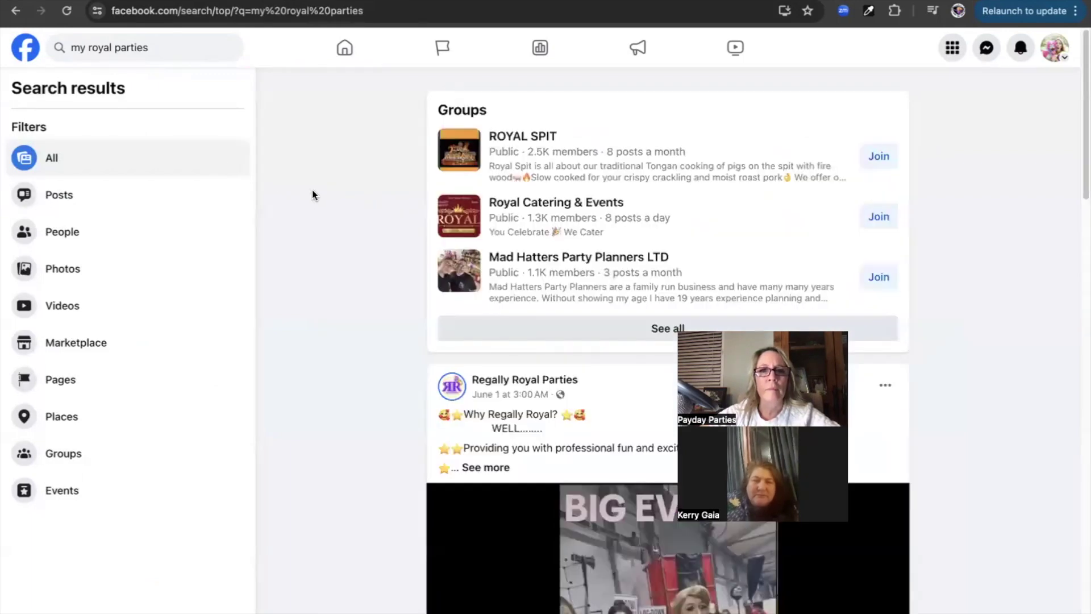
pyautogui.scroll(-1, 420, 291)
pyautogui.scroll(-1, 420, 291)
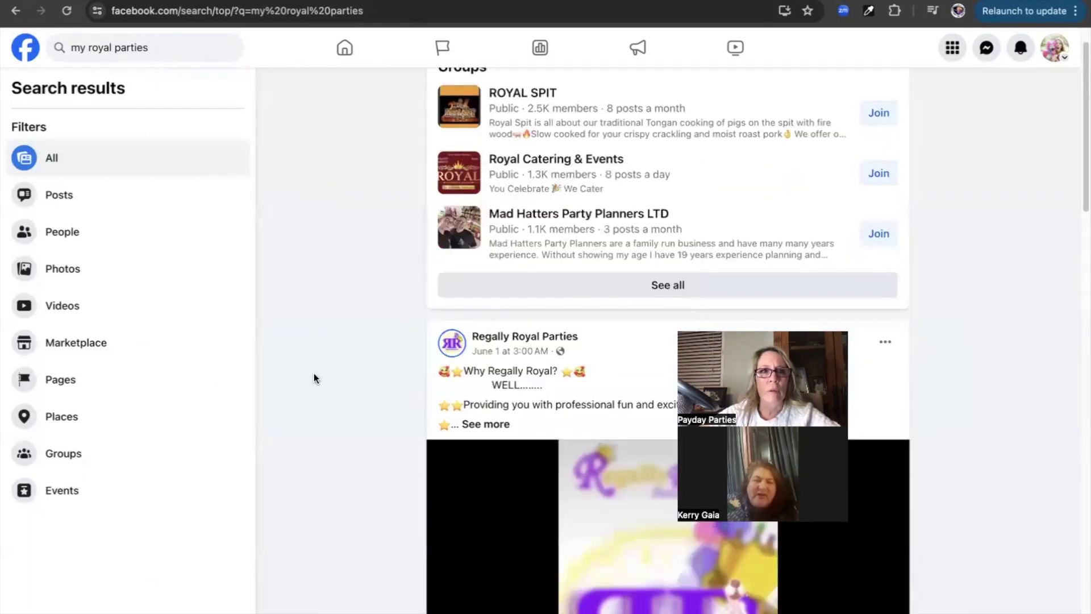
# Step: Rerun the search as the exact phrase "my royal parties" in quotes
pyautogui.click(147, 50)
pyautogui.write('"')
pyautogui.click(48, 47)
pyautogui.write('"')
pyautogui.press('Return')
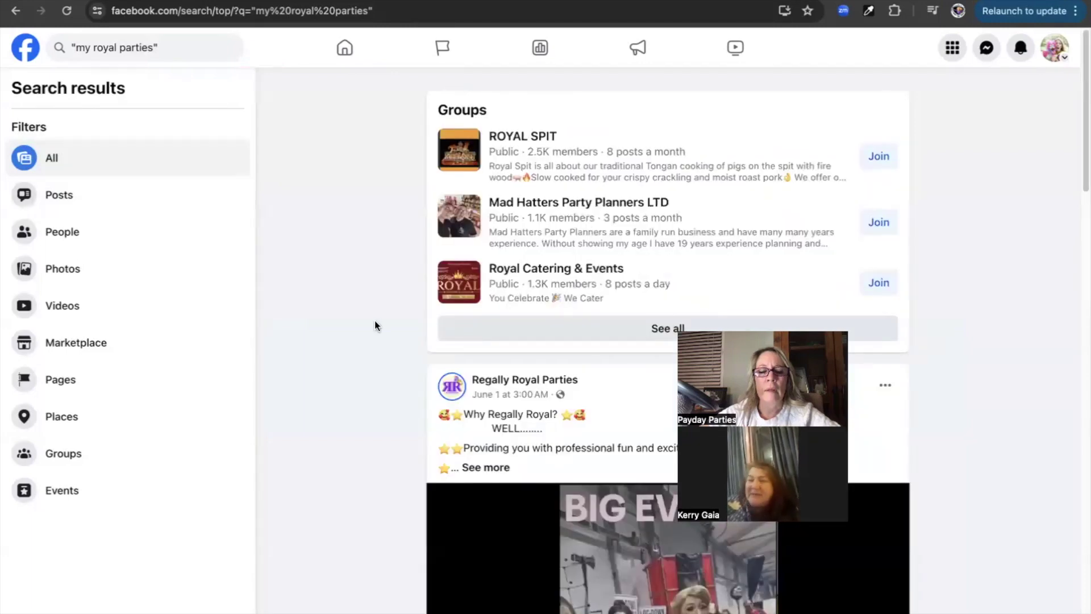
pyautogui.scroll(-10, 375, 324)
pyautogui.scroll(-3, 373, 320)
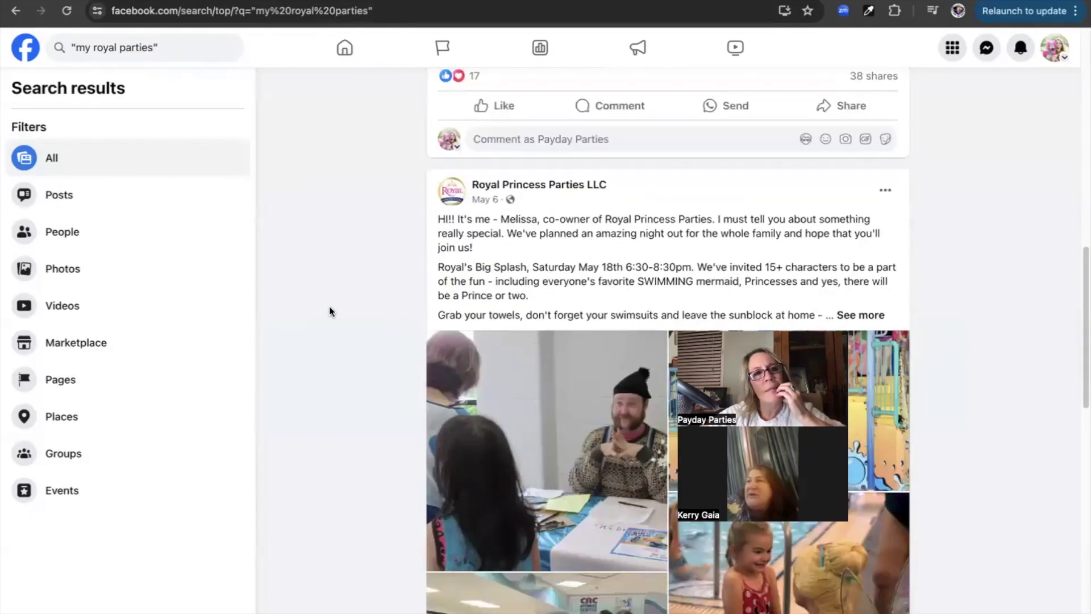
# Step: Change the query to "my royal party" and search again
pyautogui.click(152, 50)
pyautogui.press('BackSpace')
pyautogui.press('BackSpace')
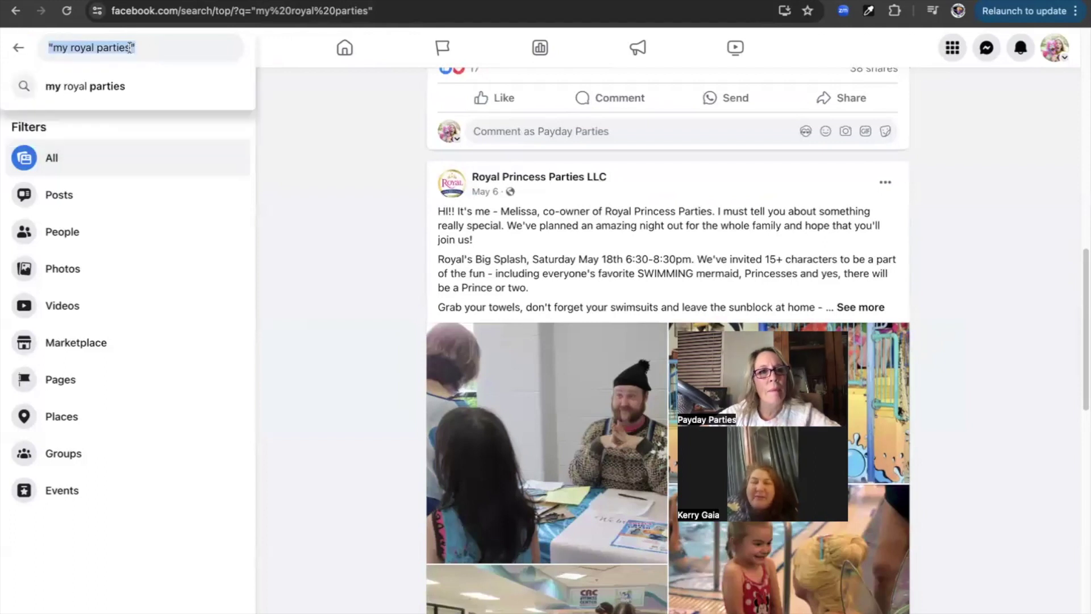
pyautogui.press('BackSpace')
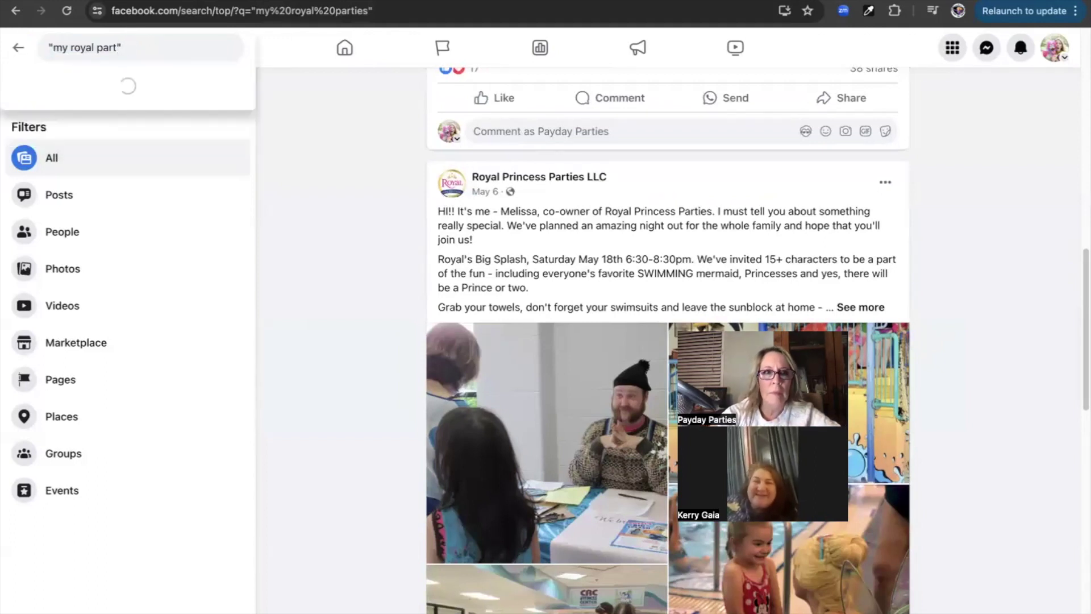
pyautogui.write('y')
pyautogui.press('Return')
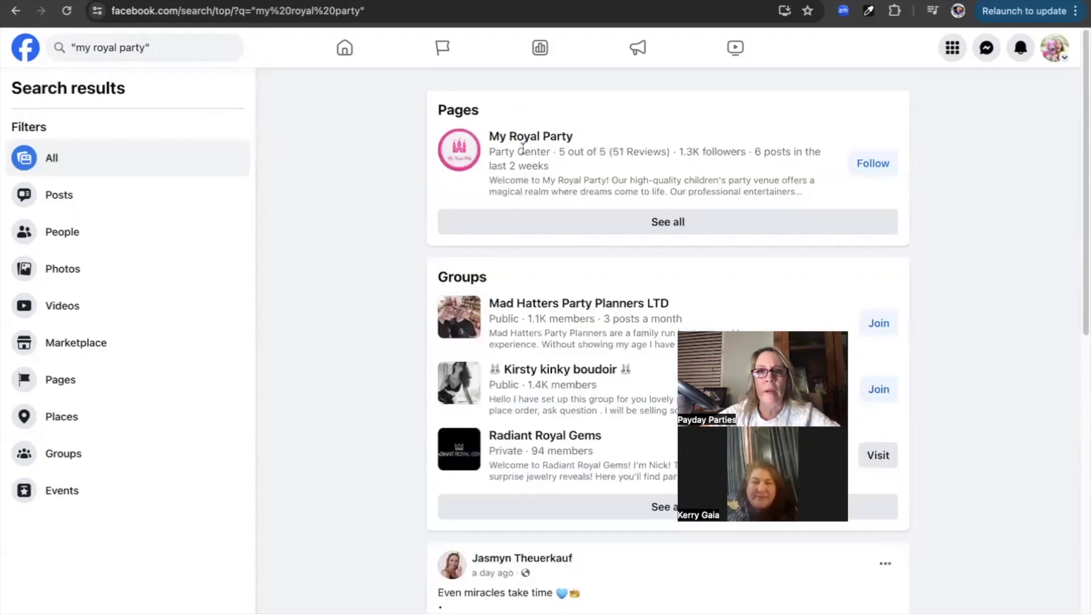
# Step: Open the My Royal Party page's About > Page transparency and highlight the running-ads note
pyautogui.click(524, 137)
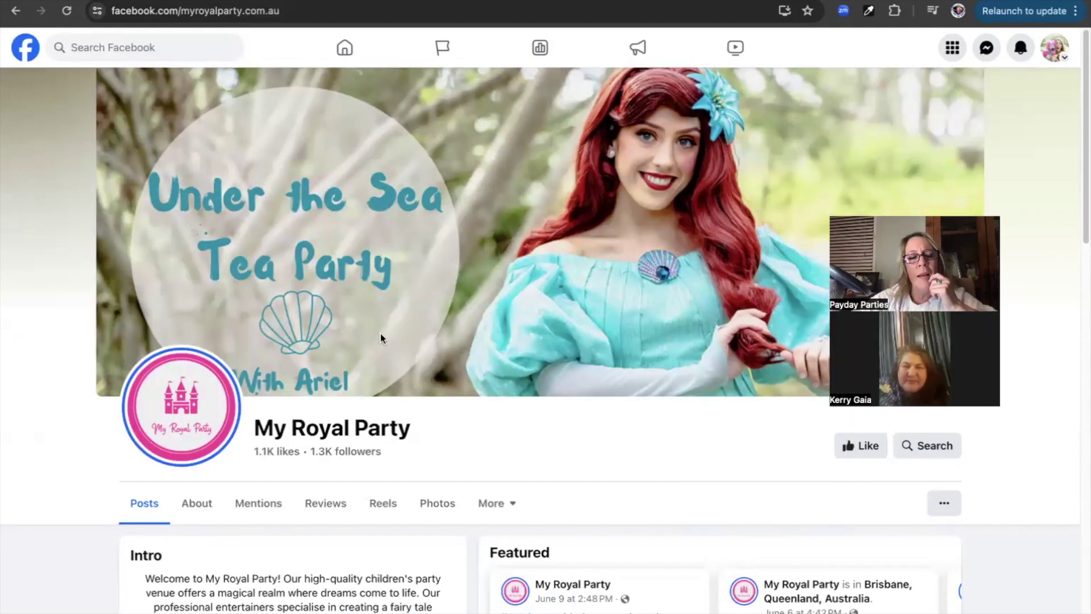
pyautogui.scroll(-1, 383, 342)
pyautogui.scroll(-3, 383, 342)
pyautogui.click(186, 321)
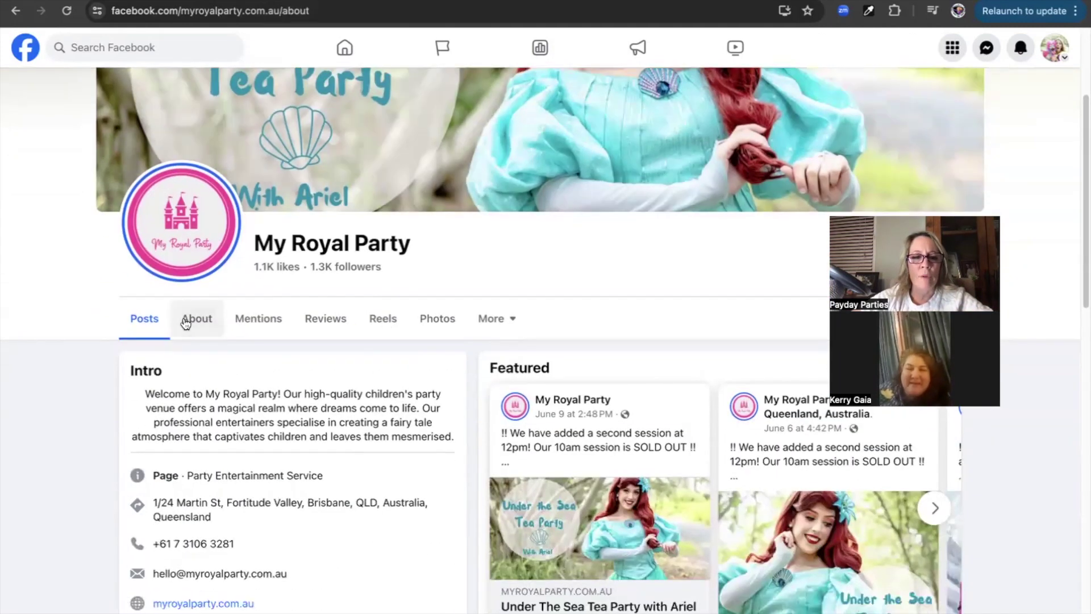
pyautogui.scroll(-5, 288, 287)
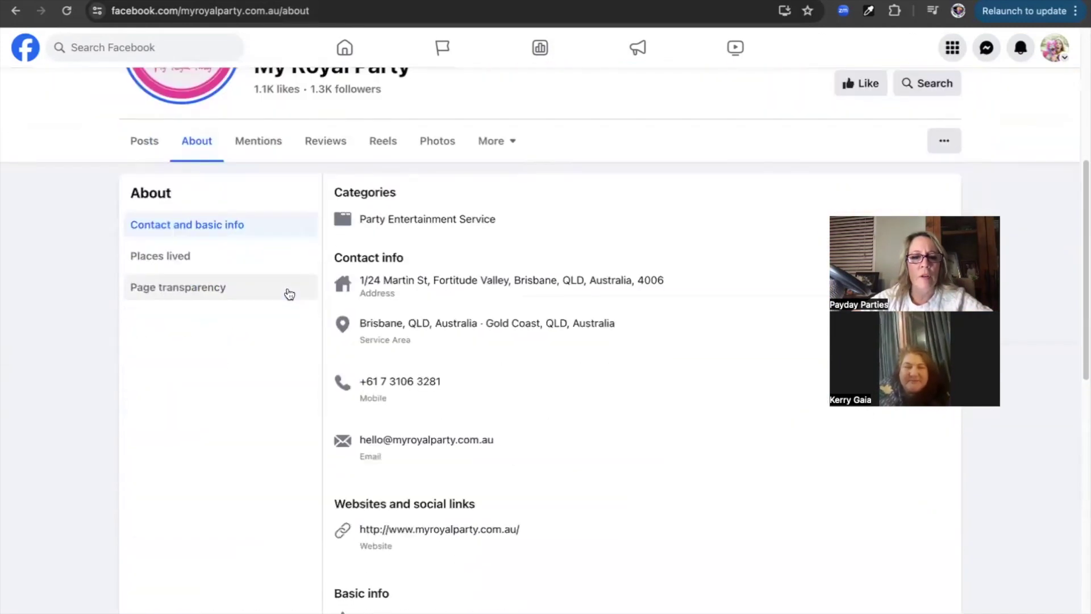
pyautogui.scroll(-1, 288, 289)
pyautogui.scroll(2, 182, 249)
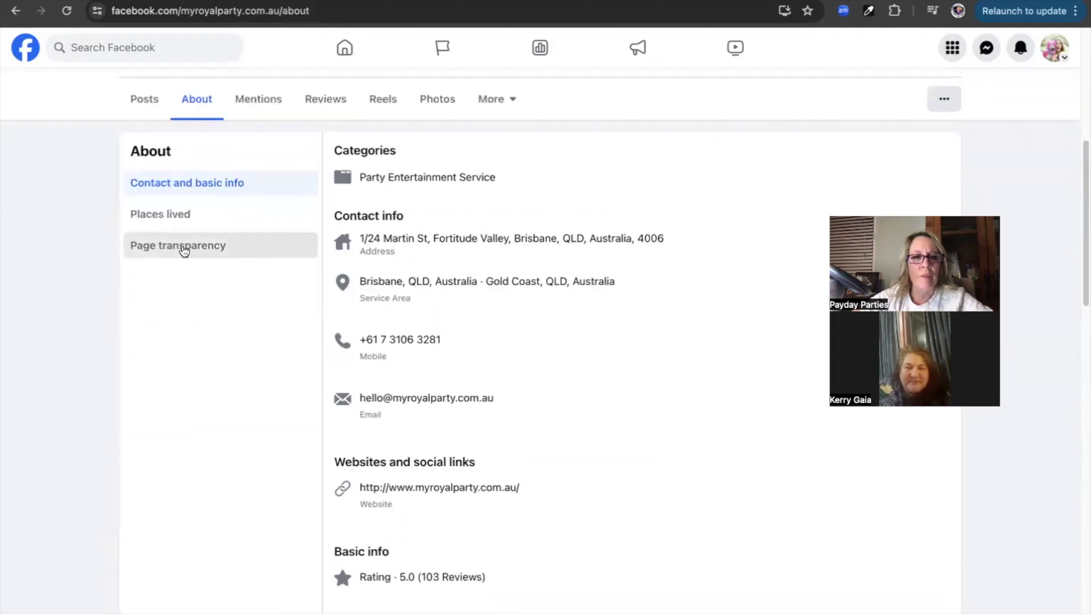
pyautogui.click(184, 248)
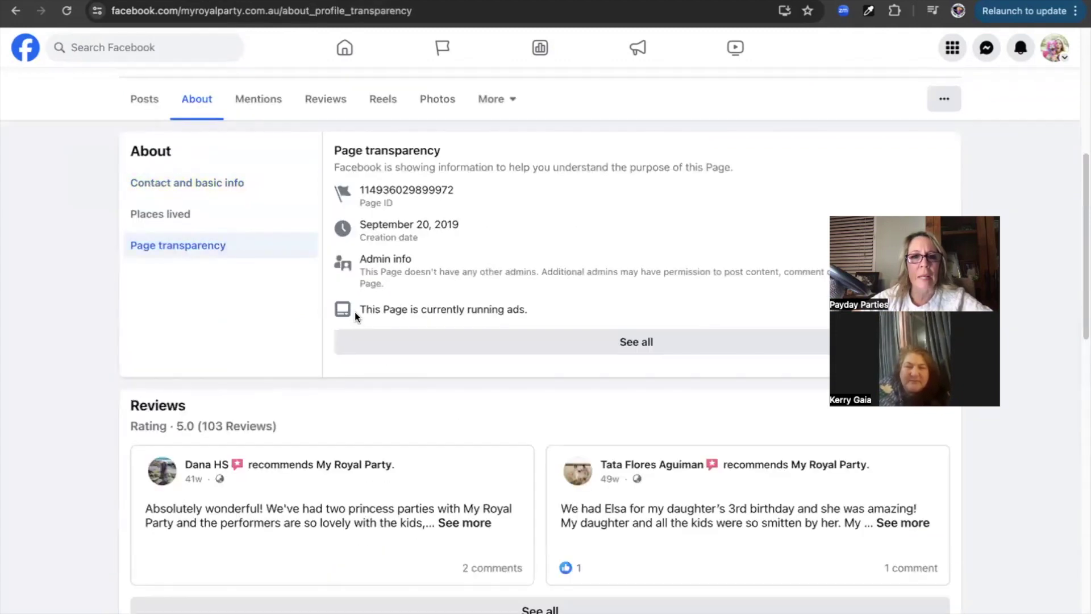
pyautogui.moveTo(395, 309); pyautogui.dragTo(369, 303)
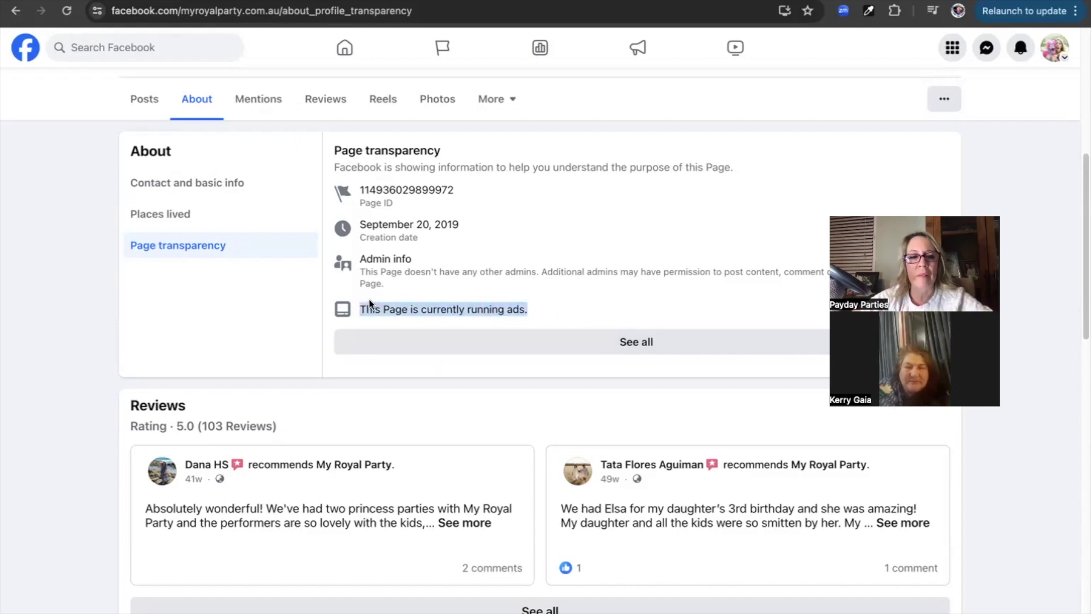
# Step: Open My Royal Party's ads in the Meta Ad Library via See all
pyautogui.click(550, 340)
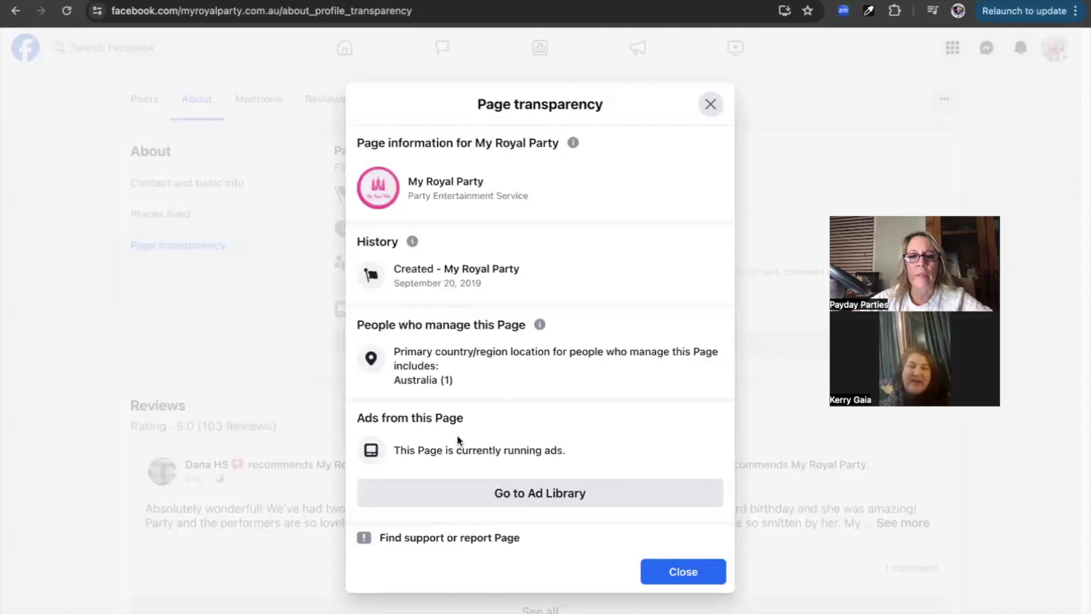
pyautogui.click(500, 493)
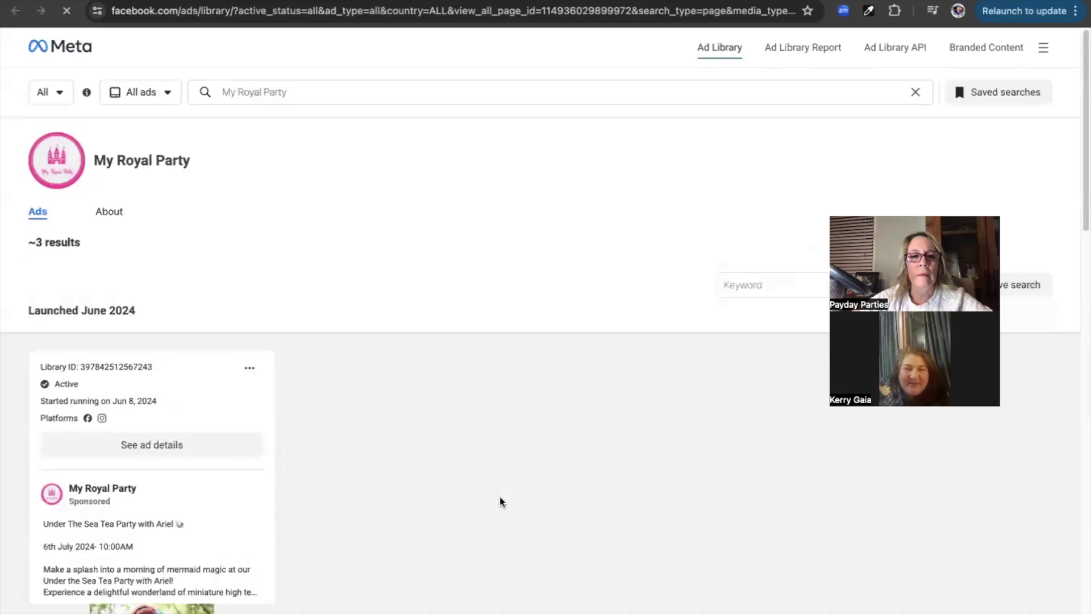
pyautogui.scroll(-5, 539, 333)
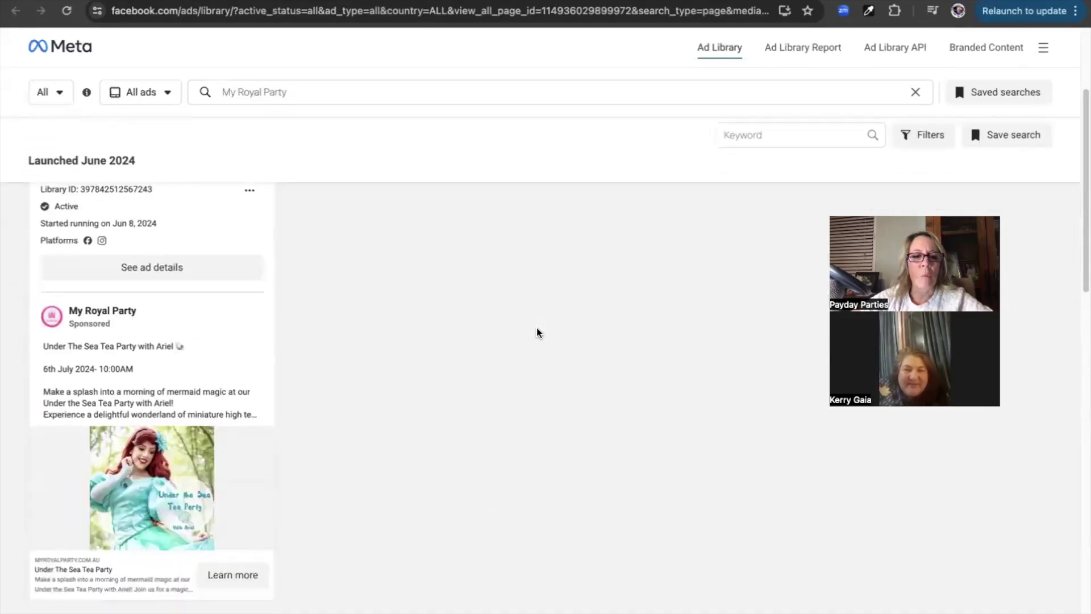
pyautogui.scroll(-6, 539, 332)
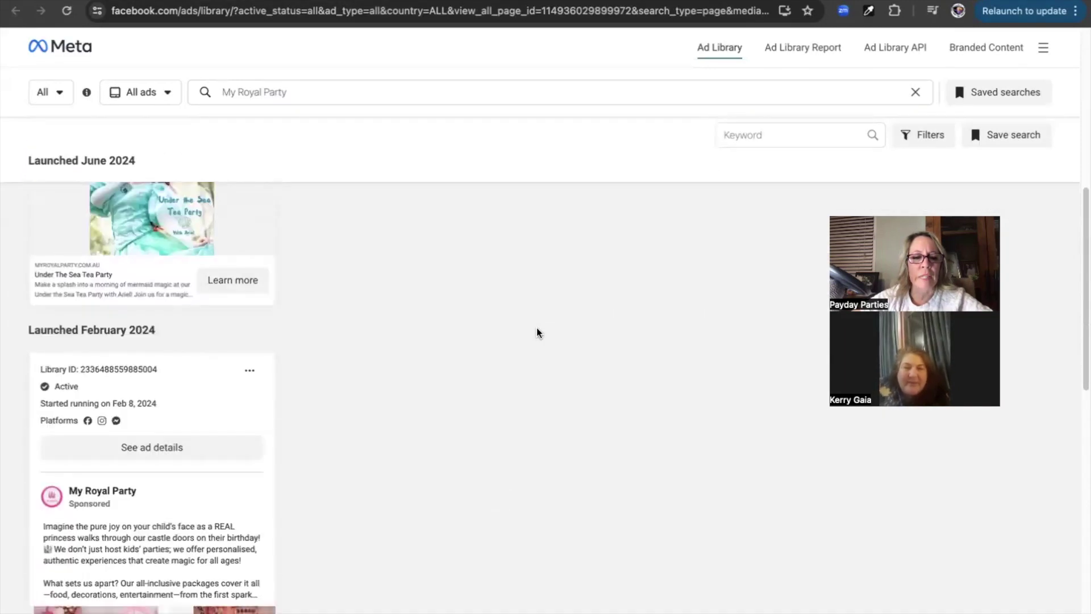
pyautogui.scroll(-2, 538, 332)
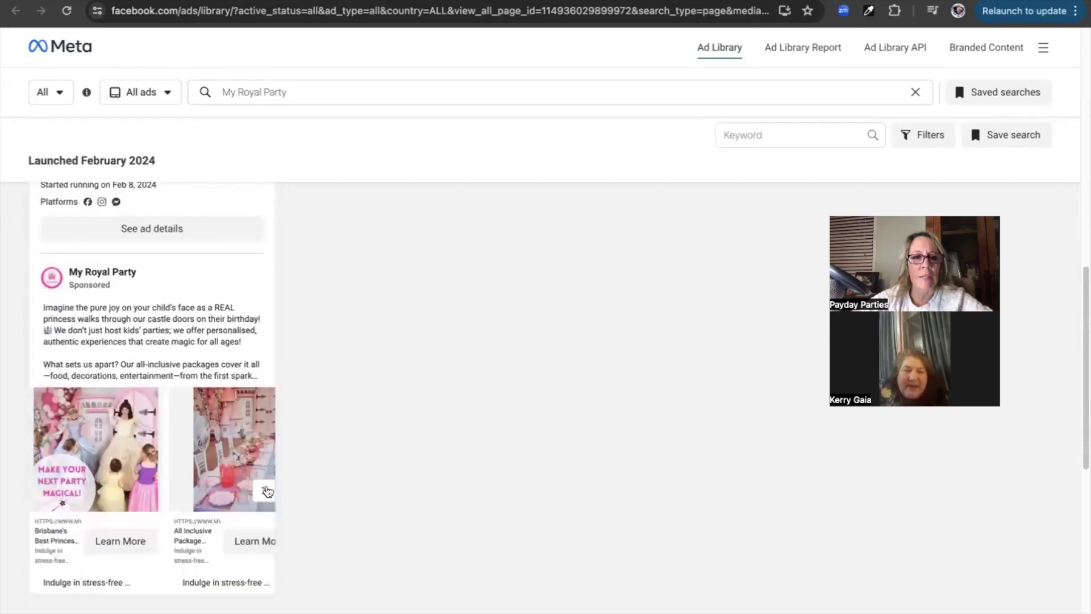
# Step: Page through the ad carousel to the Ariel Book Now! card and expand the February ad text
pyautogui.click(267, 491)
pyautogui.click(267, 491)
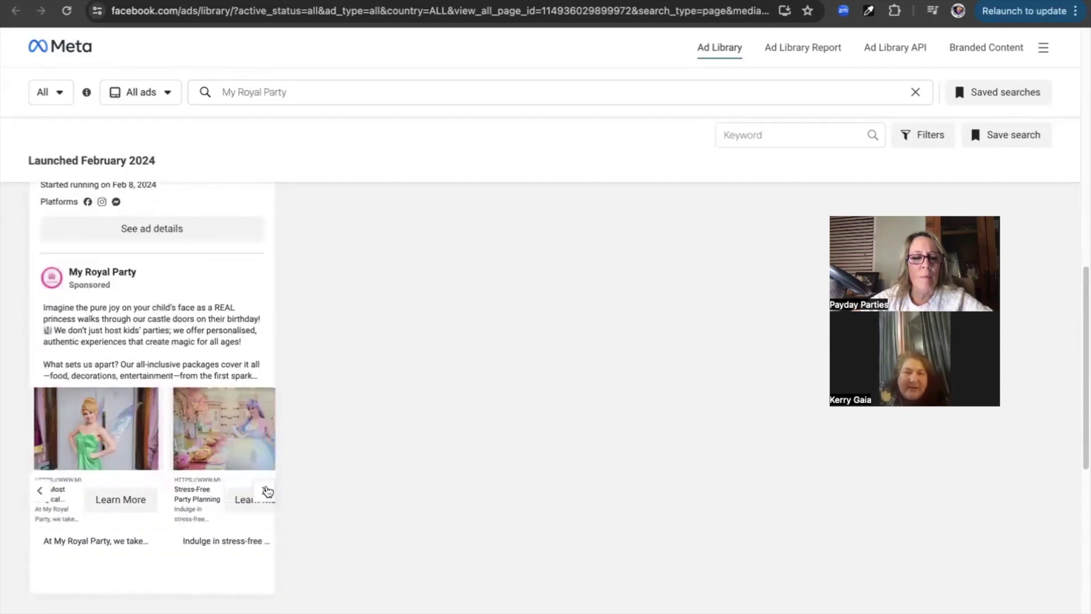
pyautogui.click(267, 491)
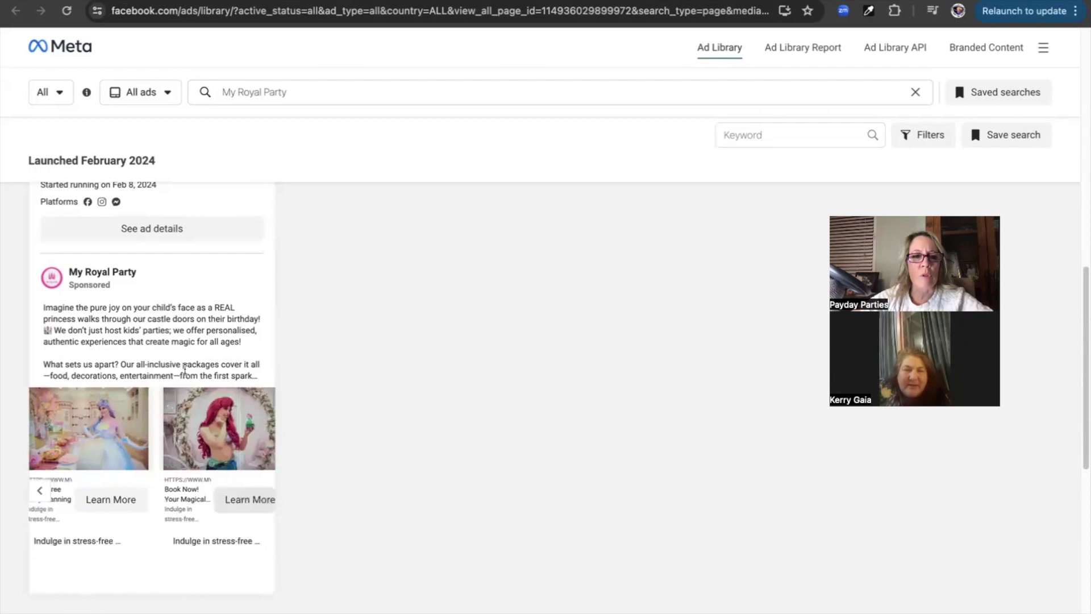
pyautogui.moveTo(174, 310); pyautogui.dragTo(271, 356)
# Step: Scroll through the remaining ads and return to the My Royal Party Facebook tab
pyautogui.scroll(-5, 296, 427)
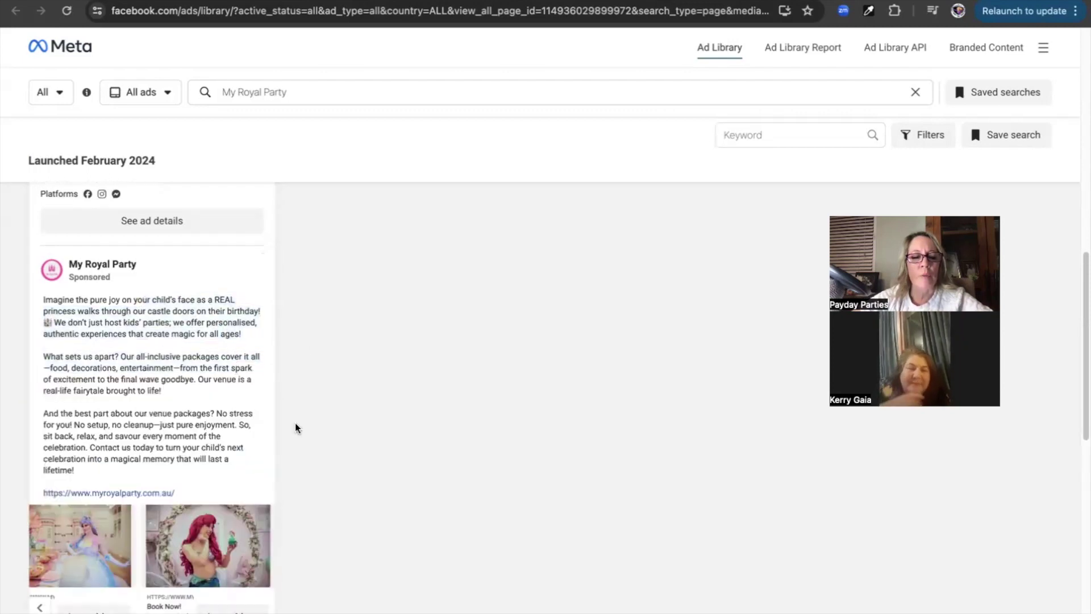
pyautogui.scroll(-2, 295, 427)
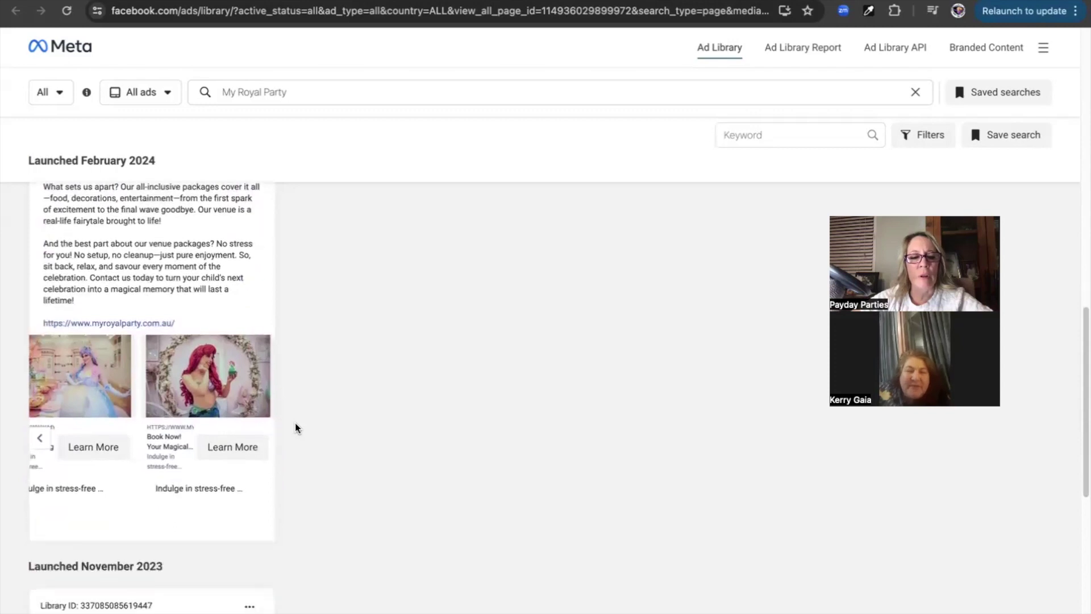
pyautogui.scroll(7, 296, 427)
pyautogui.scroll(10, 295, 428)
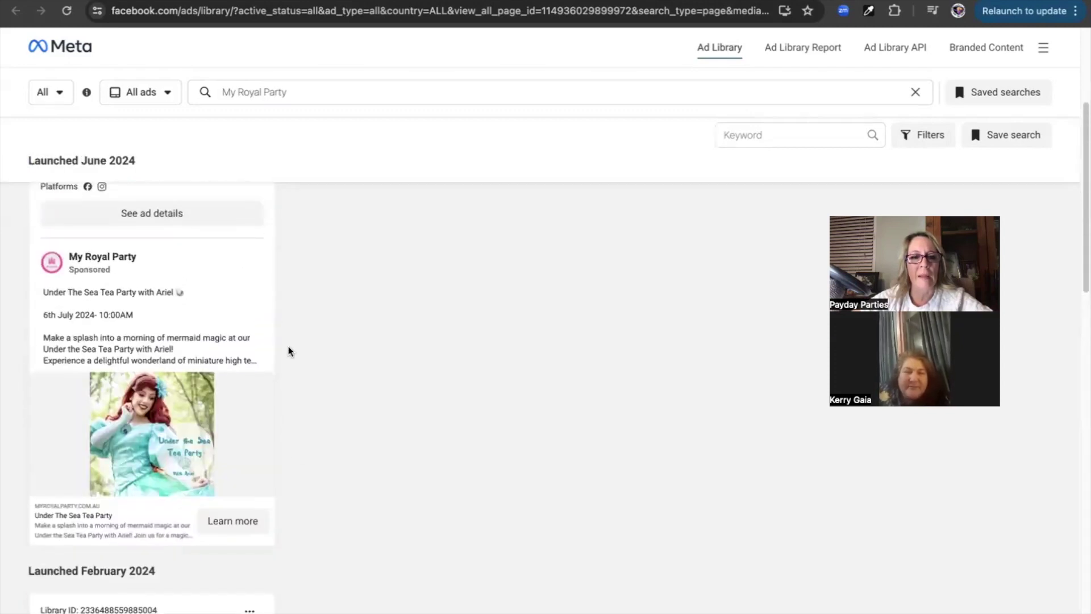
pyautogui.scroll(-9, 270, 454)
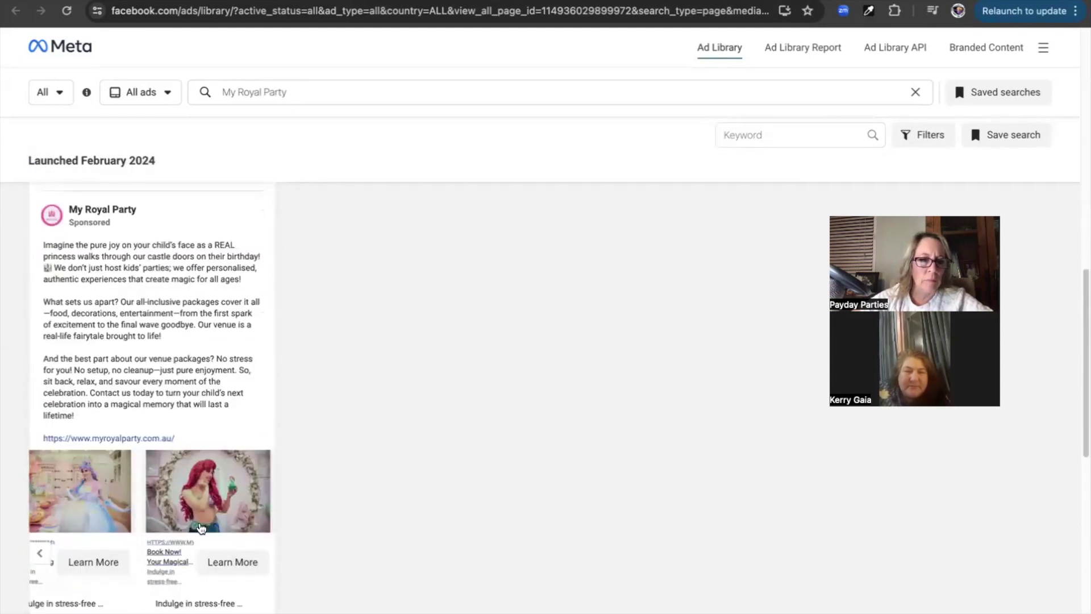
pyautogui.scroll(2, 363, 276)
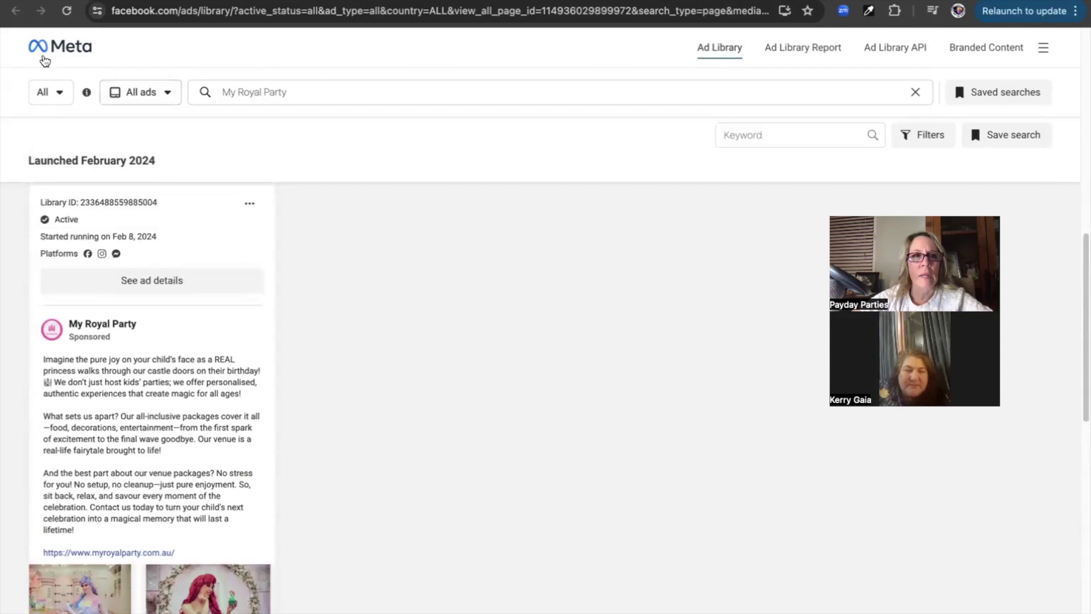
pyautogui.hotkey('ctrl', 'Tab')
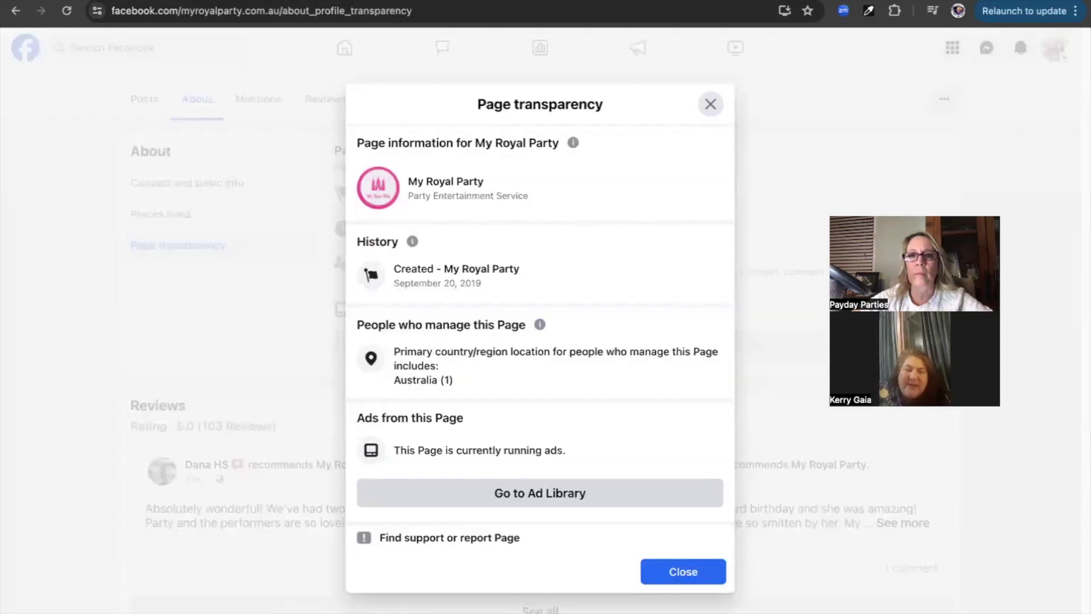
# Step: Close the Page transparency dialog and move to the Random Acts of Magic with TAM page
pyautogui.click(709, 104)
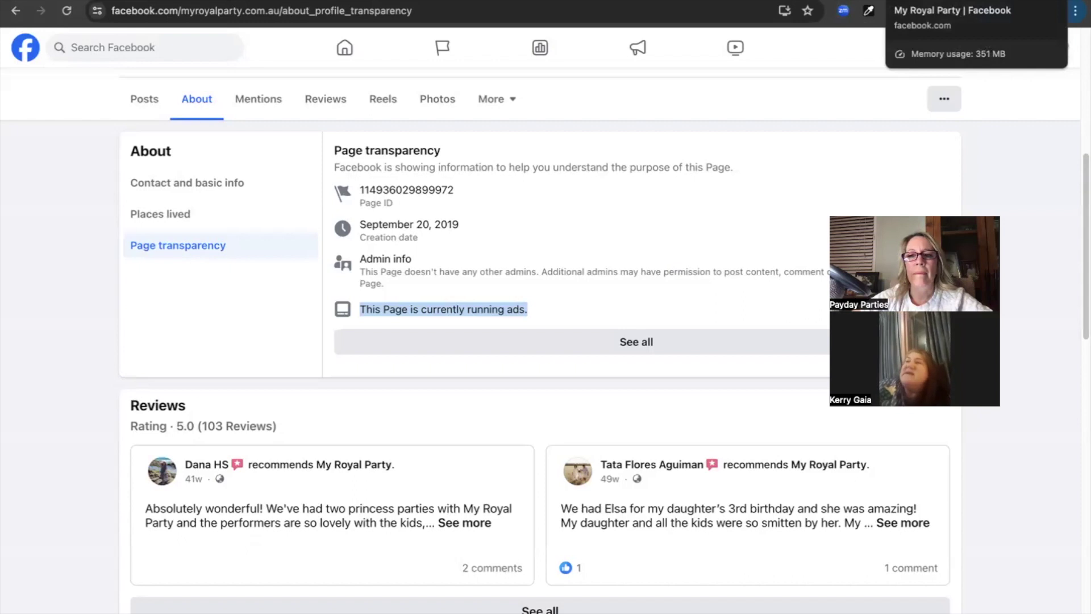
pyautogui.hotkey('ctrl', 'Tab')
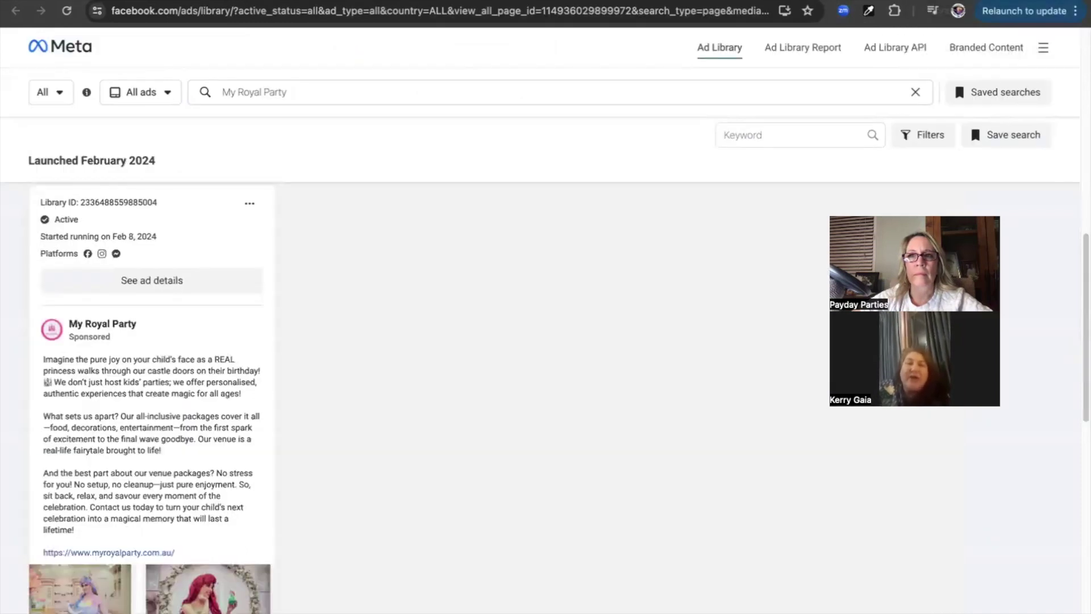
pyautogui.hotkey('ctrl', 'shift', 'Tab')
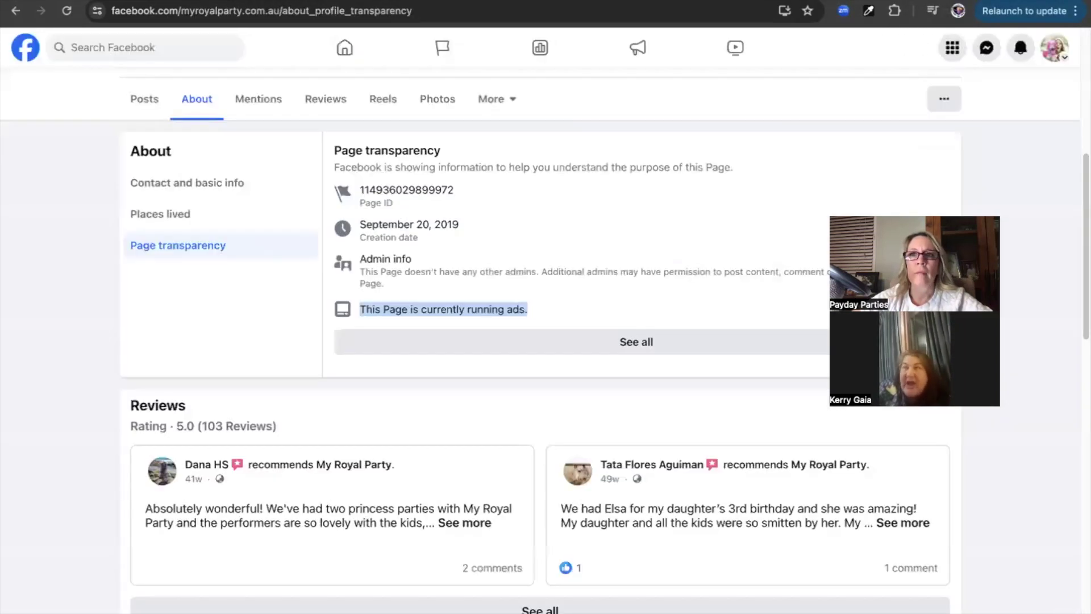
pyautogui.hotkey('ctrl', 'Tab')
pyautogui.hotkey('ctrl', 'Tab')
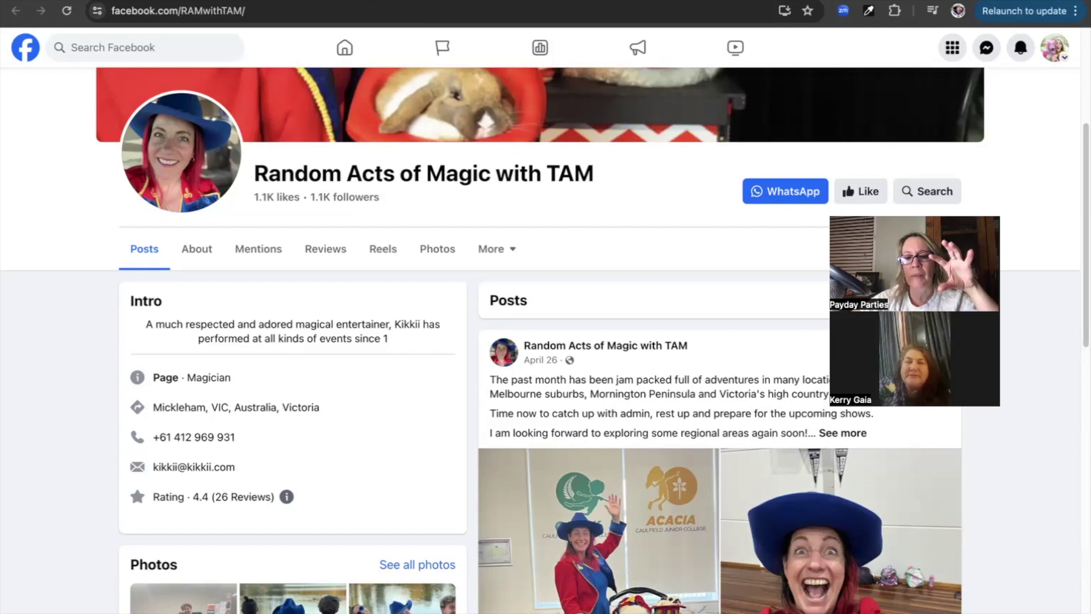
pyautogui.scroll(-2, 588, 250)
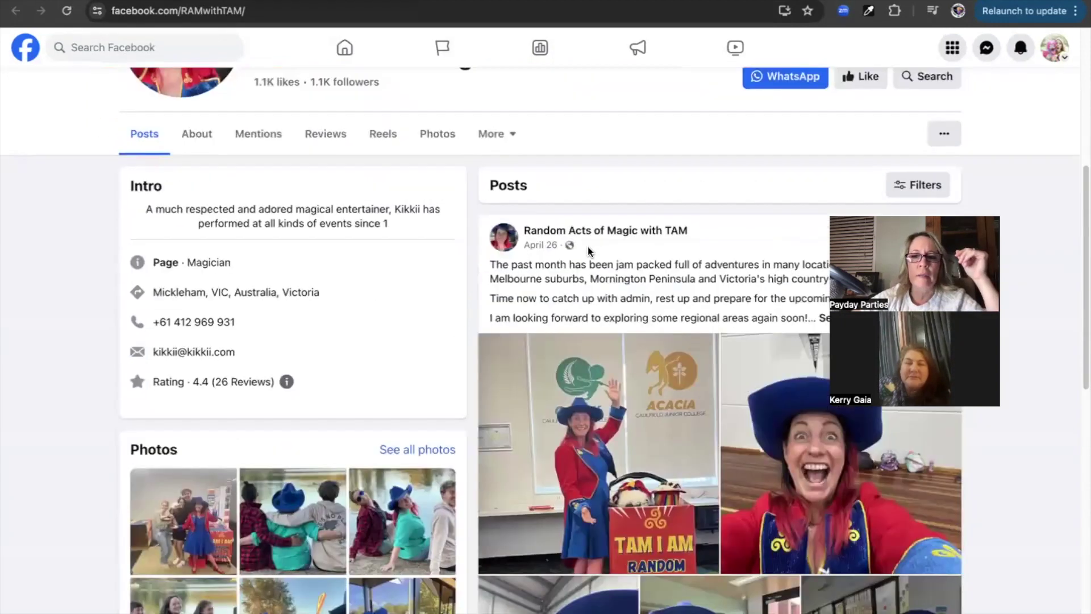
pyautogui.scroll(-3, 588, 246)
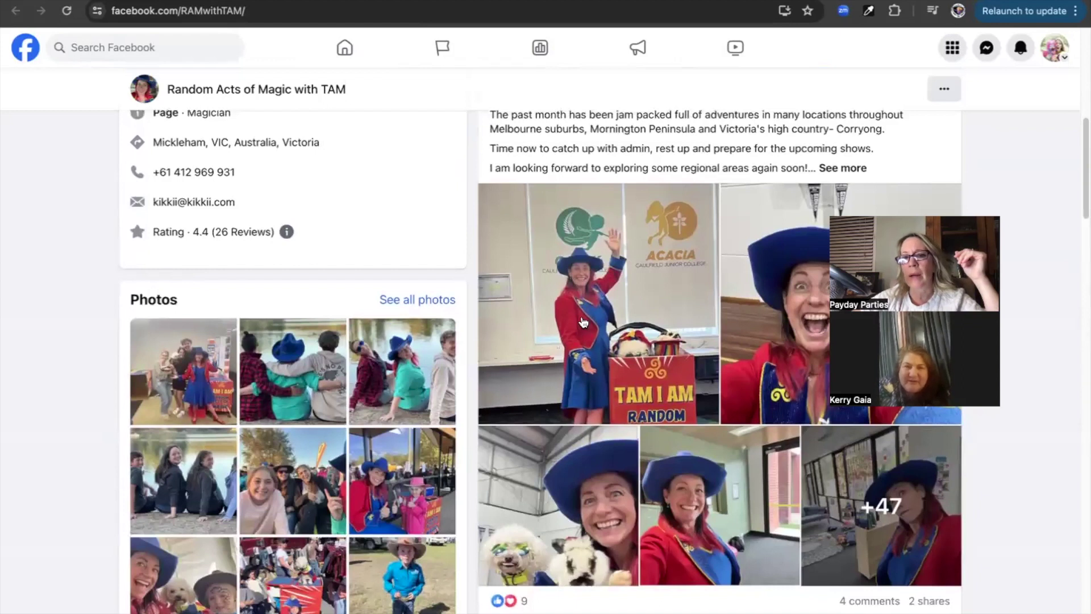
pyautogui.click(577, 300)
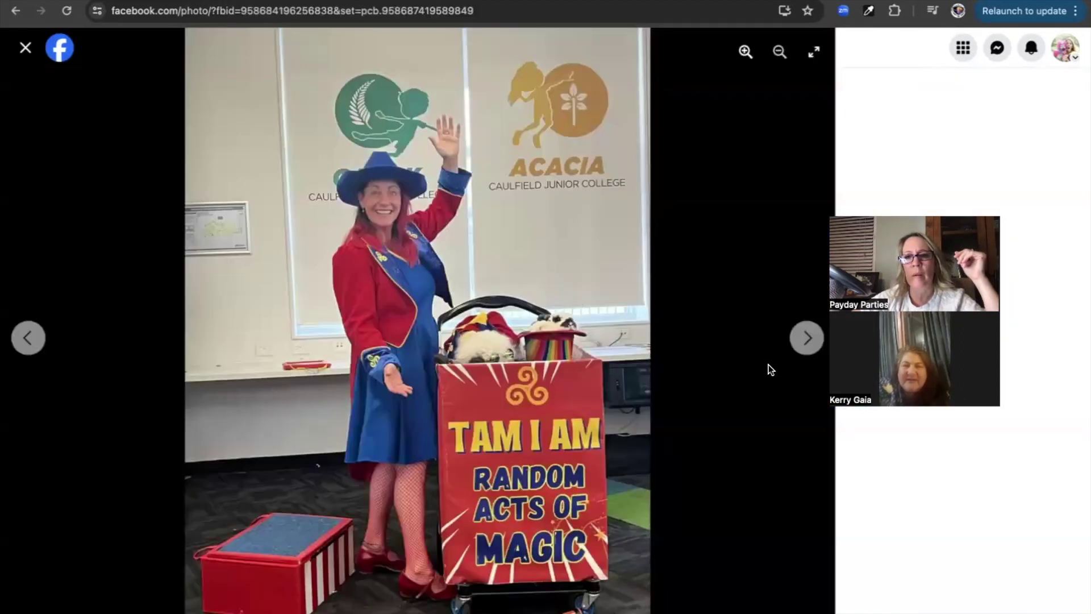
pyautogui.click(809, 337)
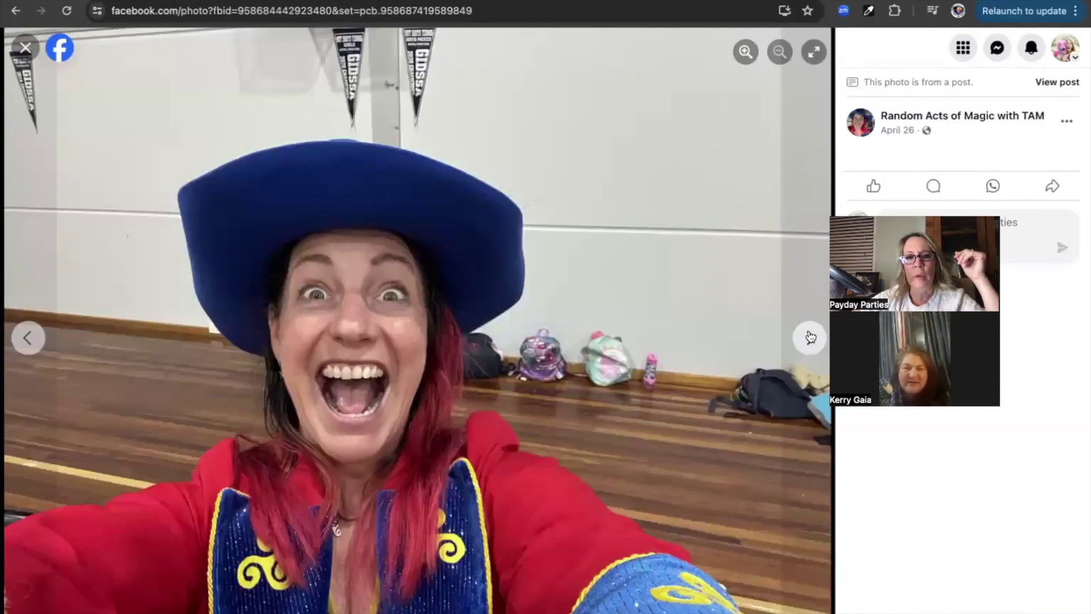
pyautogui.click(809, 337)
pyautogui.click(810, 337)
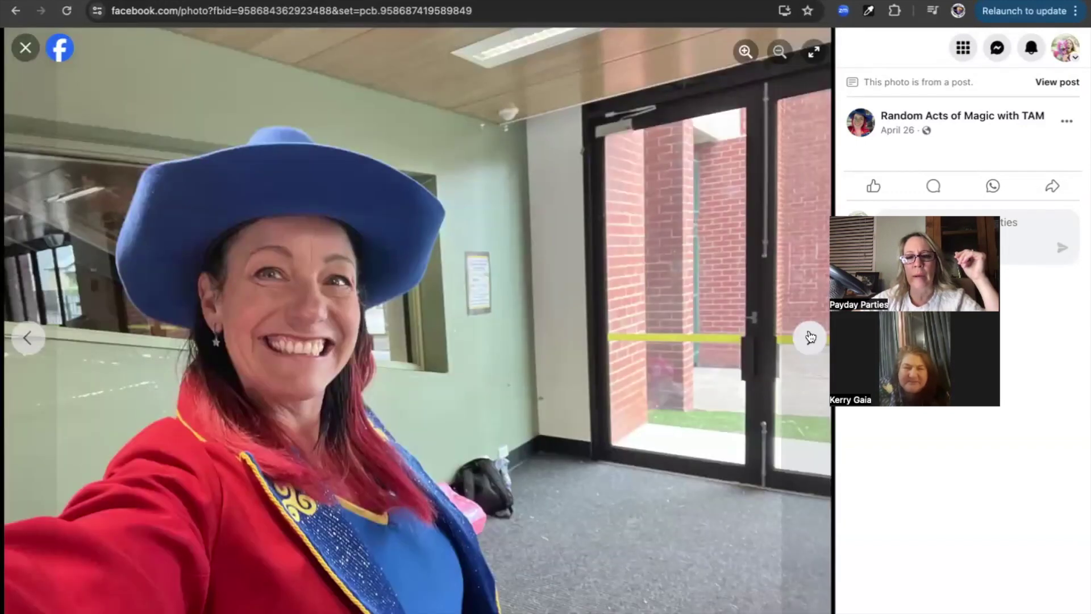
pyautogui.click(810, 338)
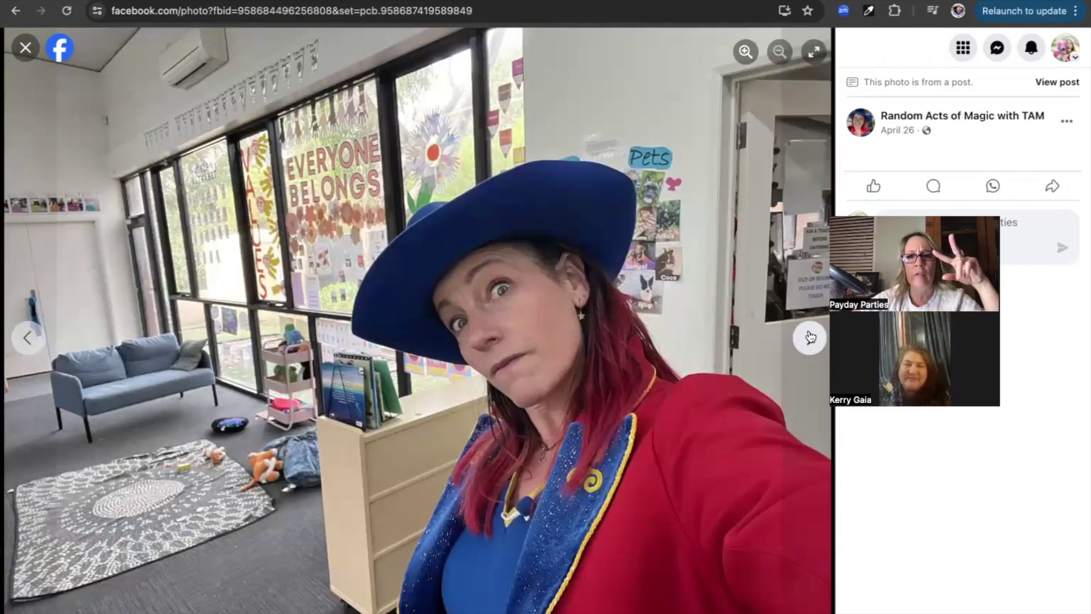
pyautogui.click(809, 338)
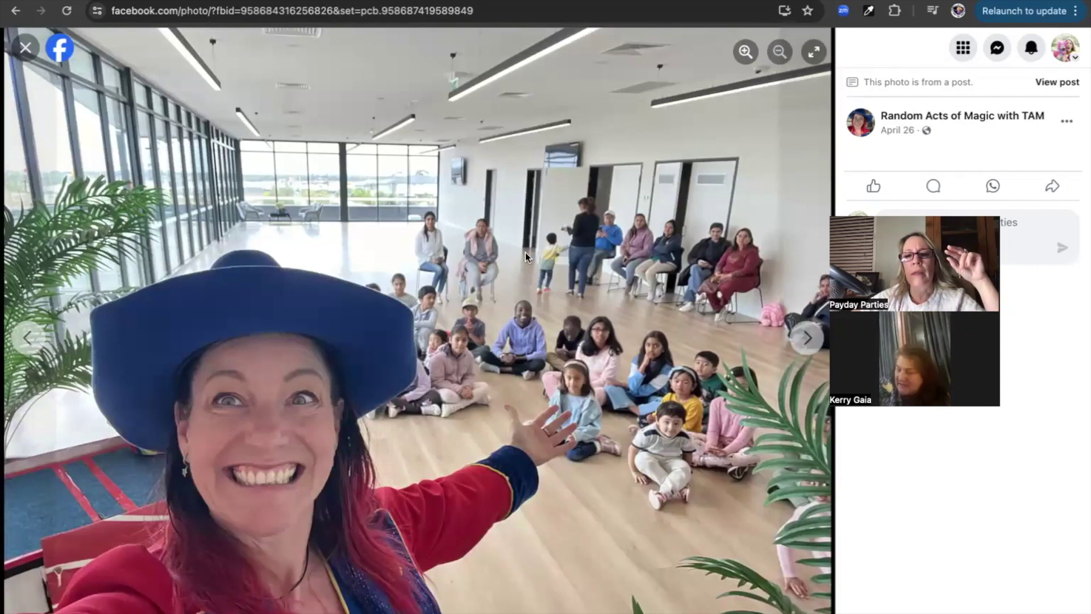
pyautogui.click(809, 339)
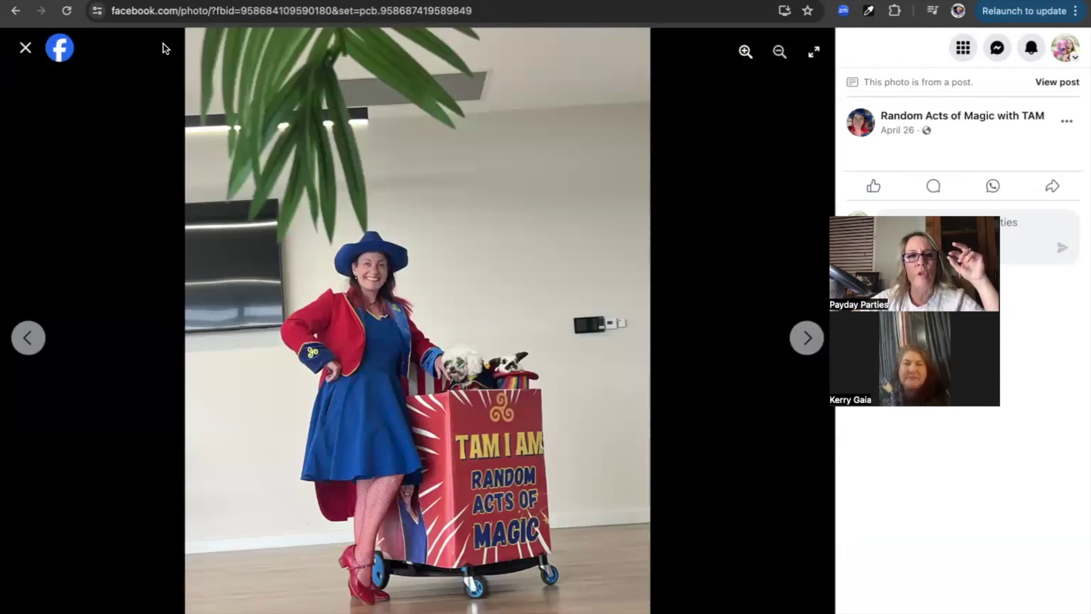
pyautogui.click(25, 49)
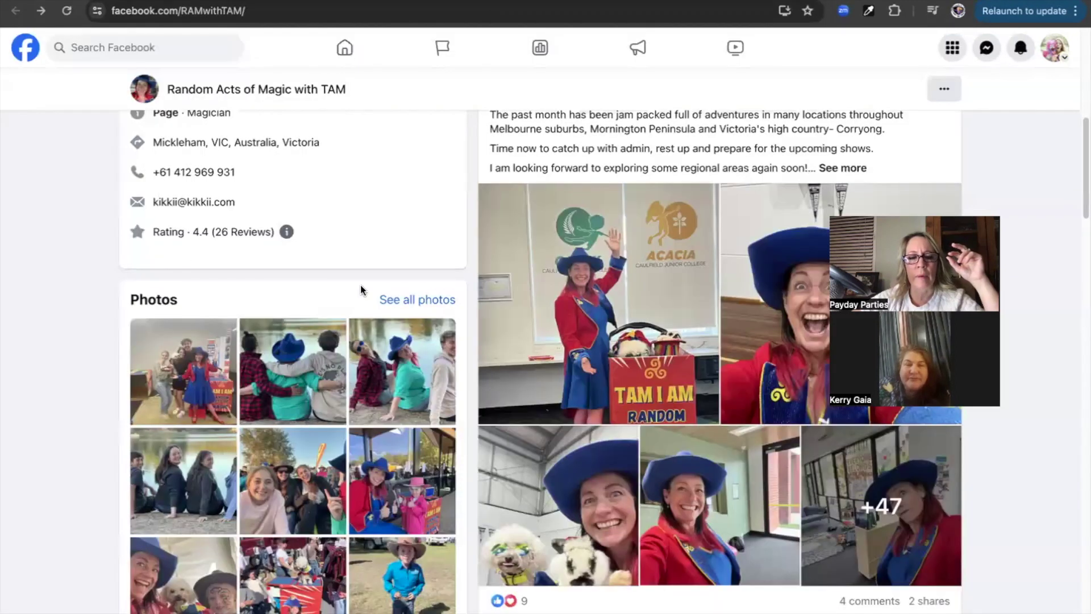
pyautogui.scroll(-2, 360, 285)
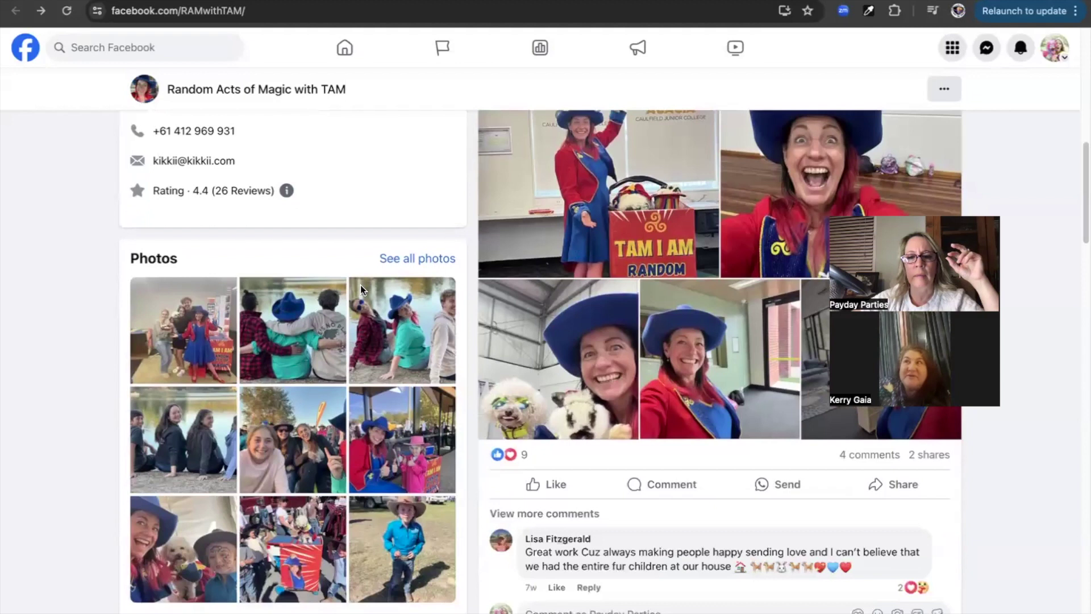
pyautogui.scroll(-10, 360, 285)
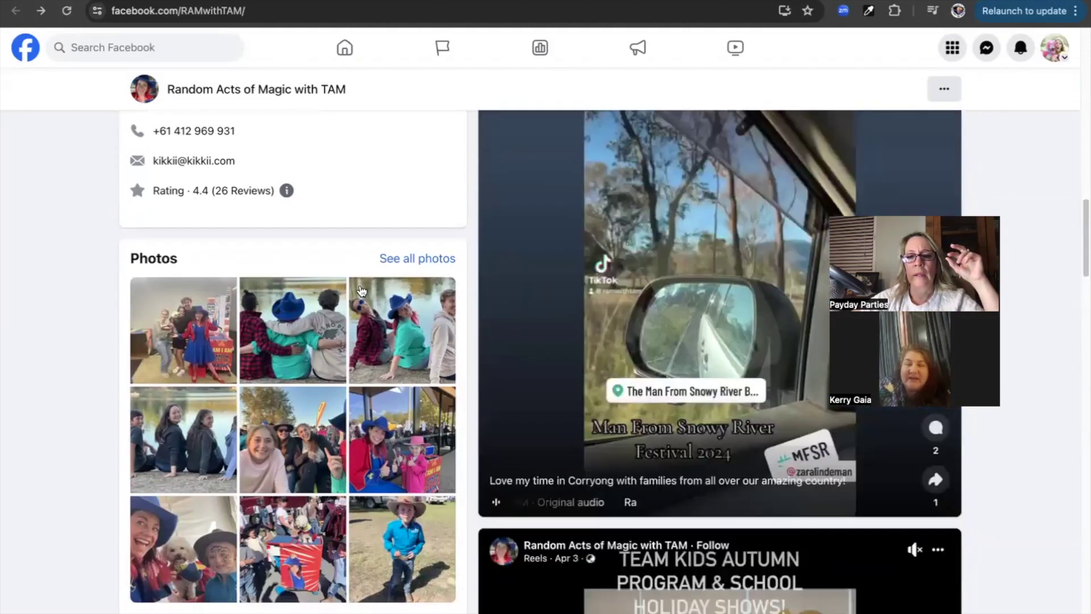
pyautogui.scroll(-2, 360, 291)
pyautogui.scroll(-12, 360, 291)
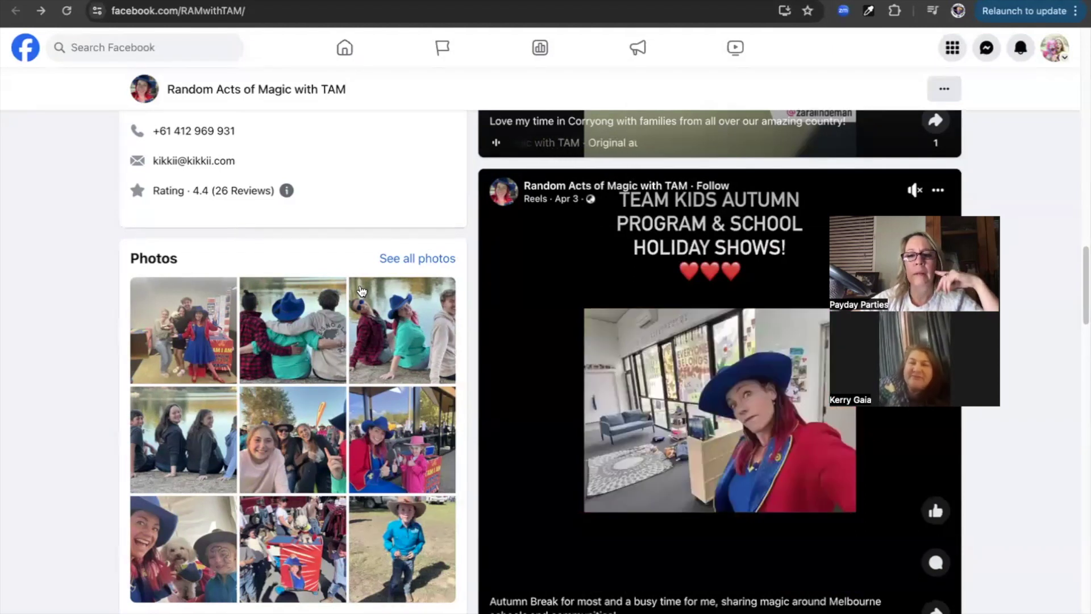
pyautogui.scroll(-1, 361, 291)
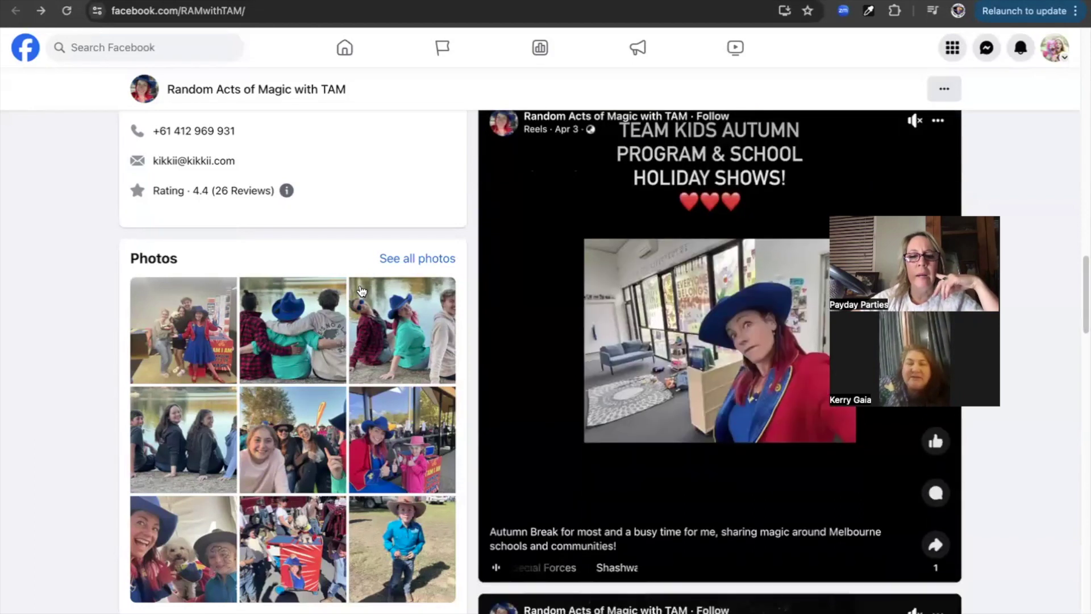
pyautogui.scroll(-6, 361, 290)
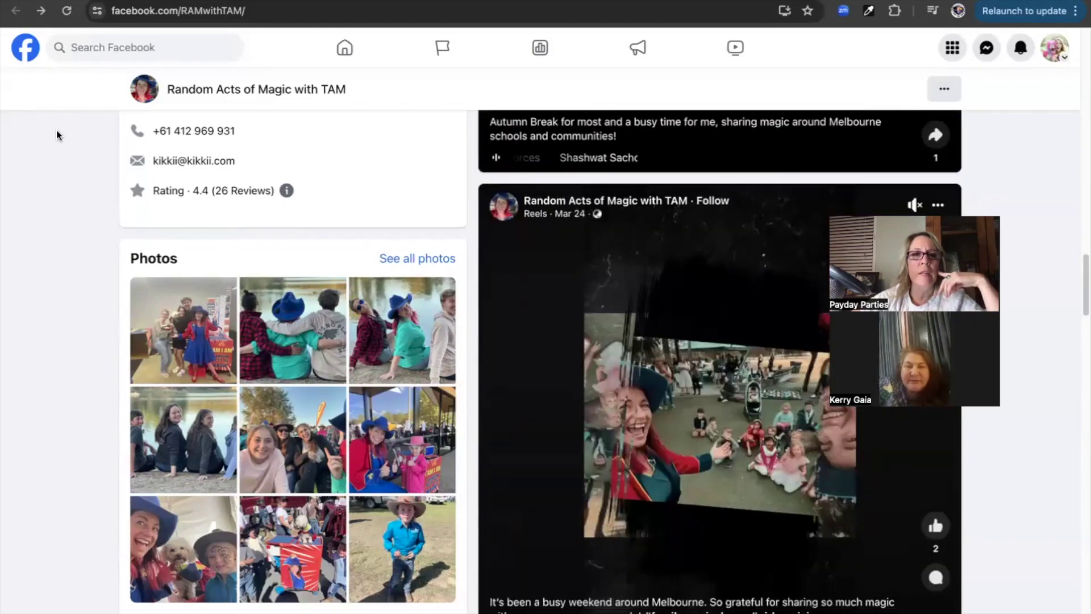
# Step: Search Facebook for the Melbourne magician by name and view his profile's About details
pyautogui.click(75, 45)
pyautogui.write('an')
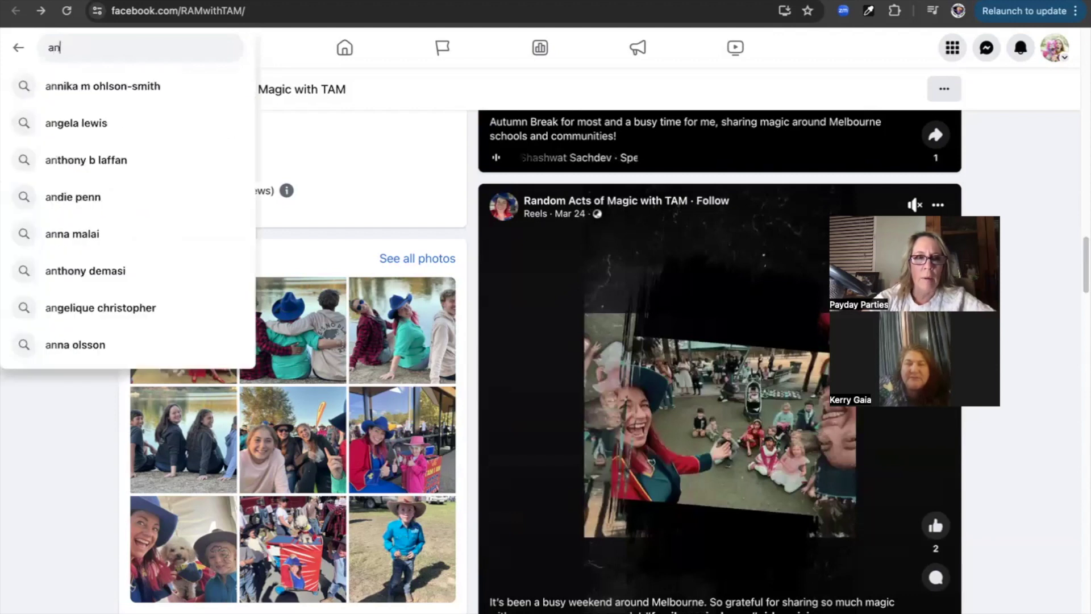
pyautogui.write('thony')
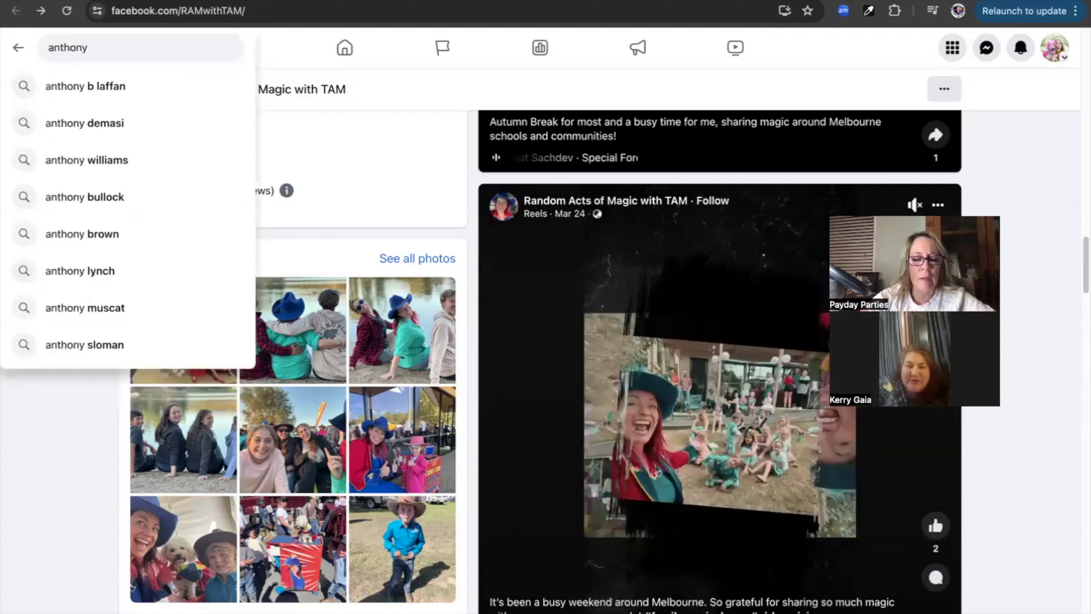
pyautogui.write(' demasi')
pyautogui.press('Return')
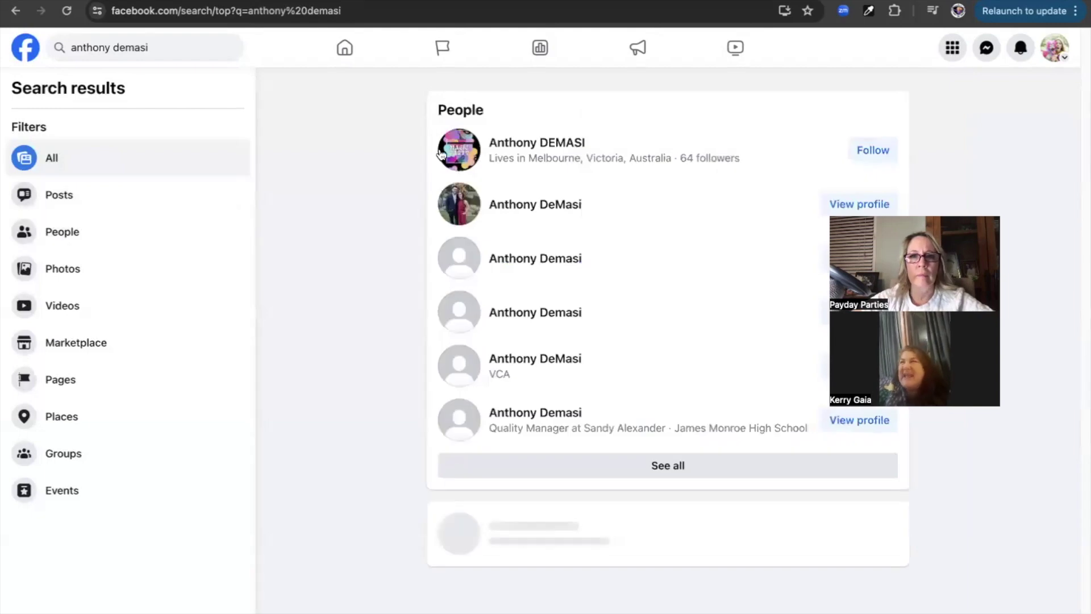
pyautogui.click(529, 144)
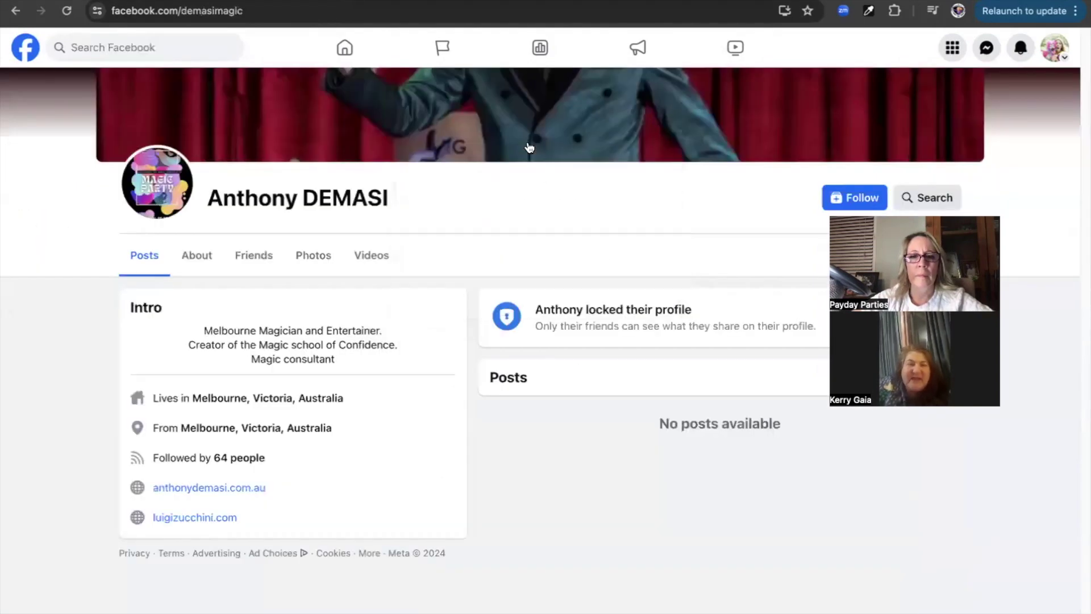
pyautogui.click(208, 254)
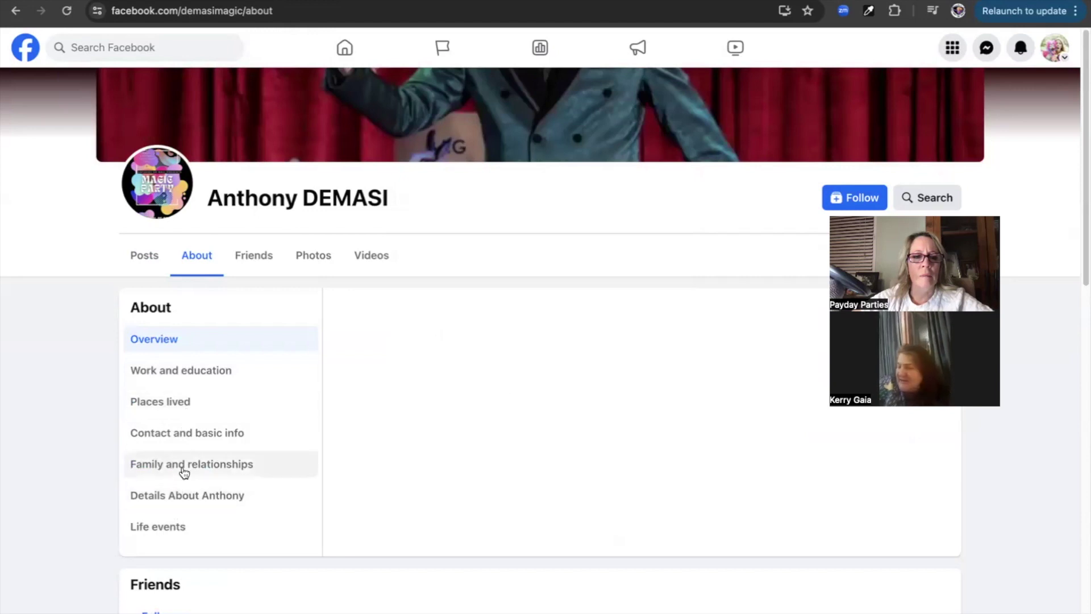
pyautogui.scroll(-3, 251, 470)
pyautogui.scroll(3, 183, 470)
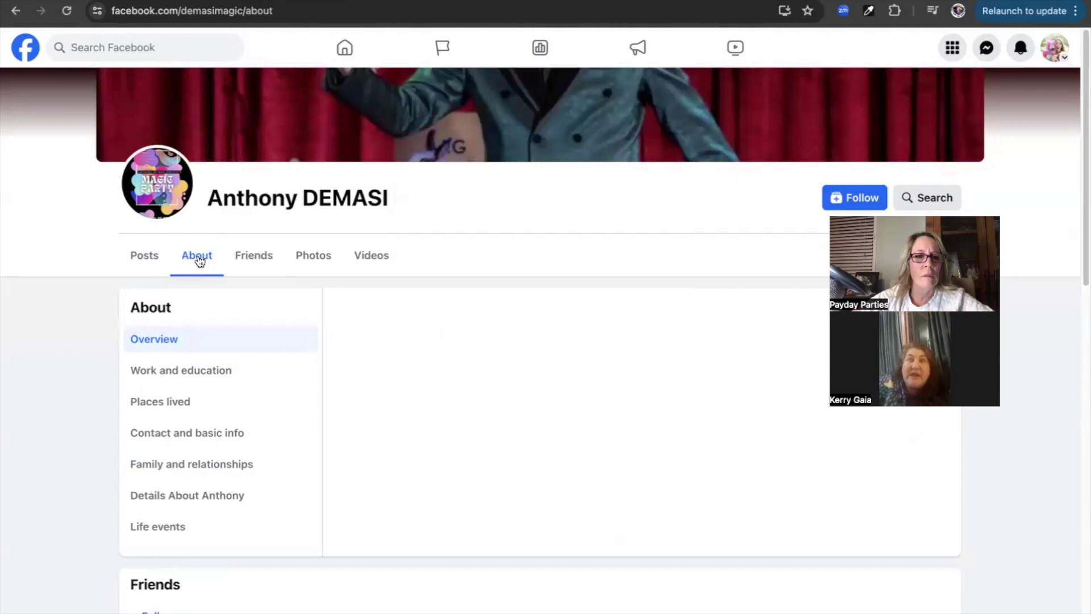
# Step: Search again for the magician's full name from the suggestions to list matching people
pyautogui.click(103, 38)
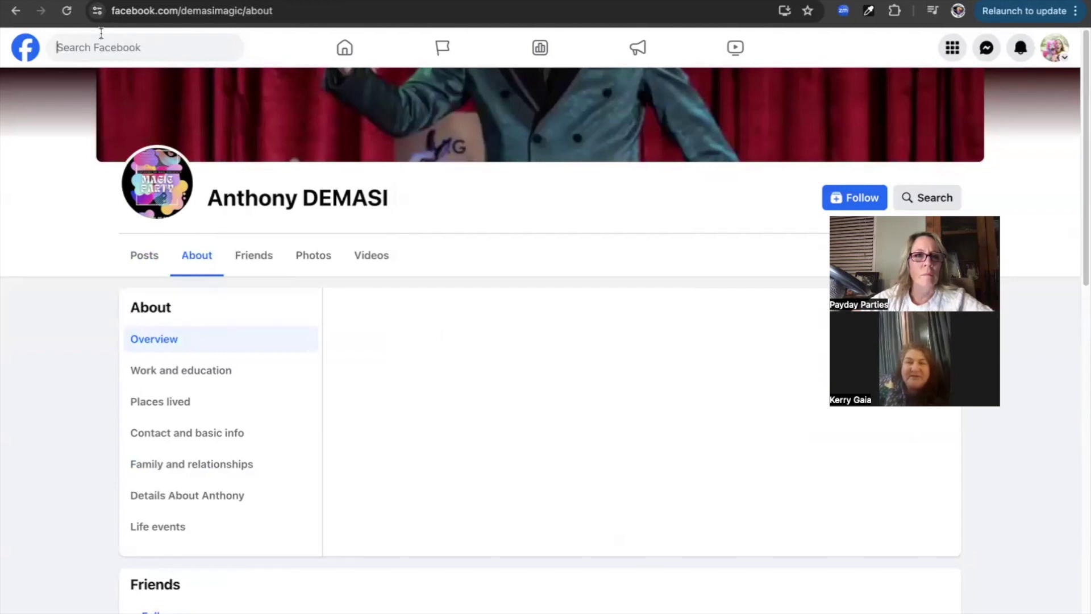
pyautogui.write('anthony')
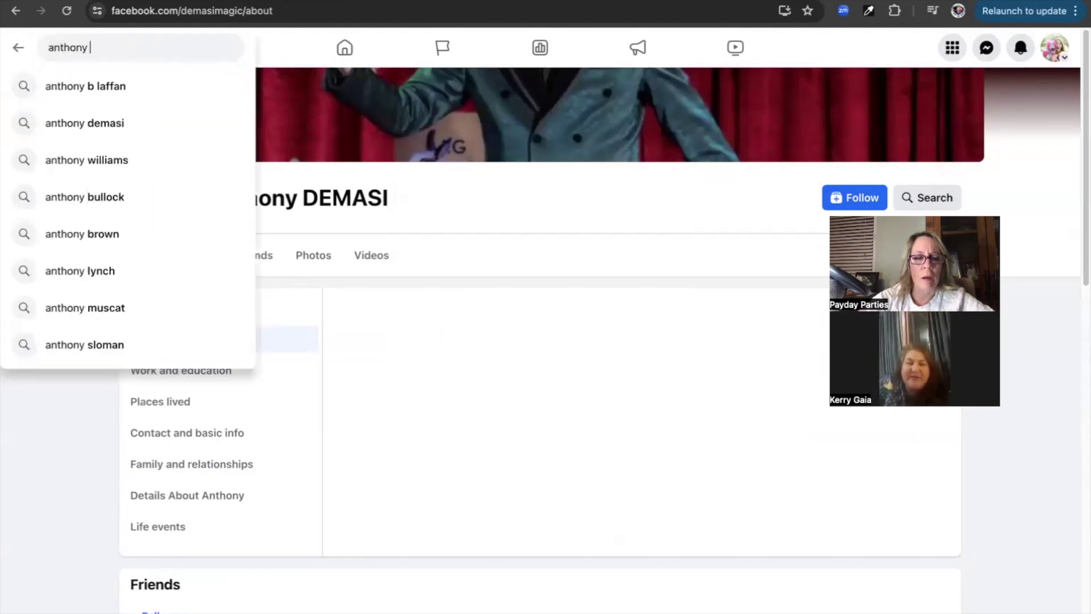
pyautogui.click(65, 119)
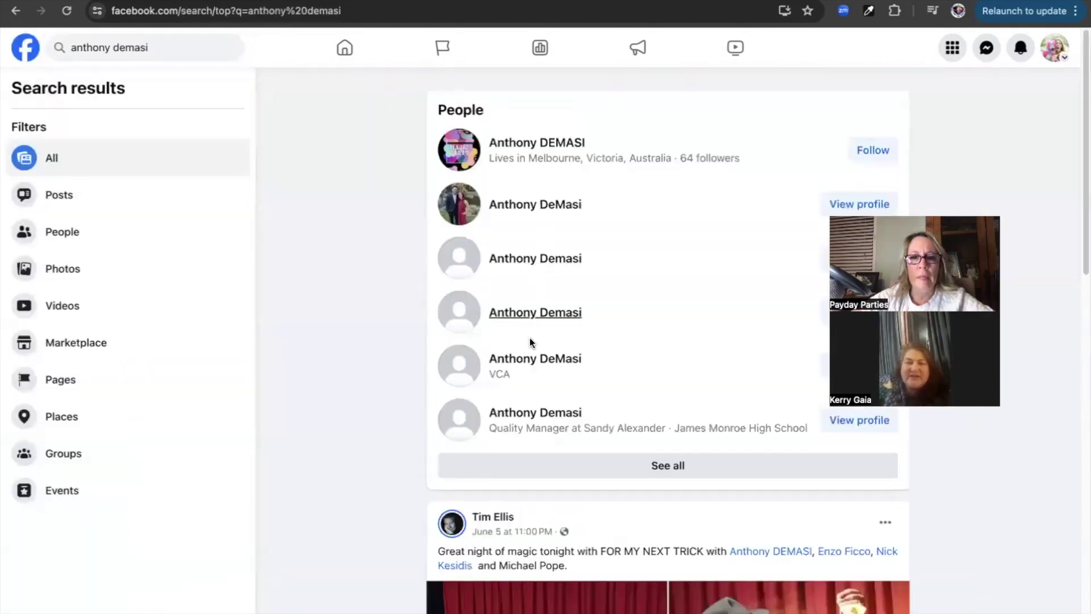
pyautogui.scroll(-3, 530, 338)
pyautogui.scroll(-3, 529, 338)
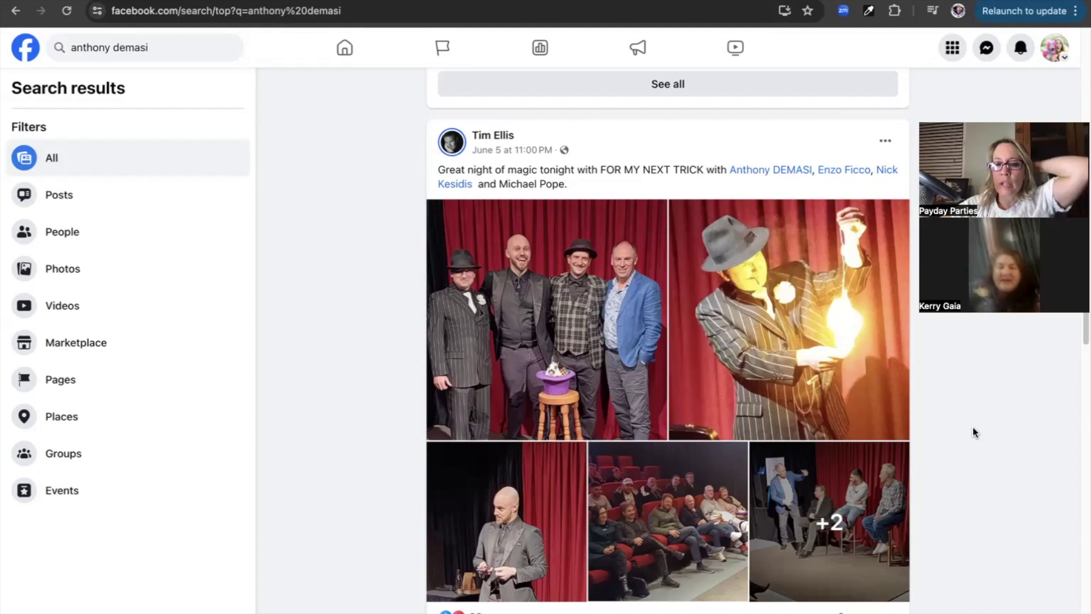
pyautogui.scroll(-1, 972, 428)
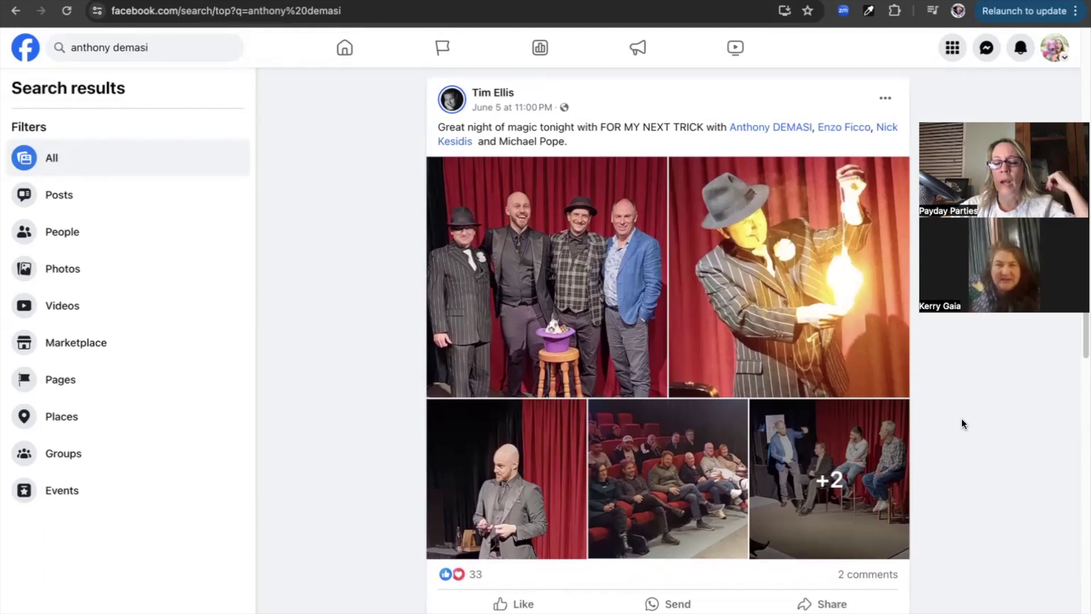
pyautogui.scroll(1, 961, 421)
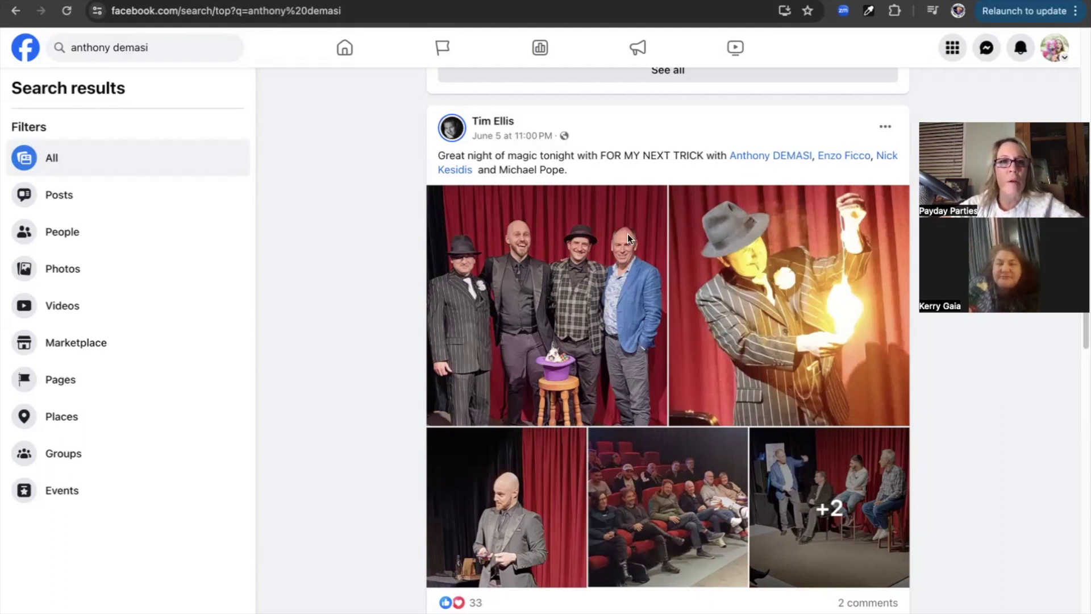
pyautogui.scroll(5, 627, 234)
pyautogui.scroll(2, 627, 234)
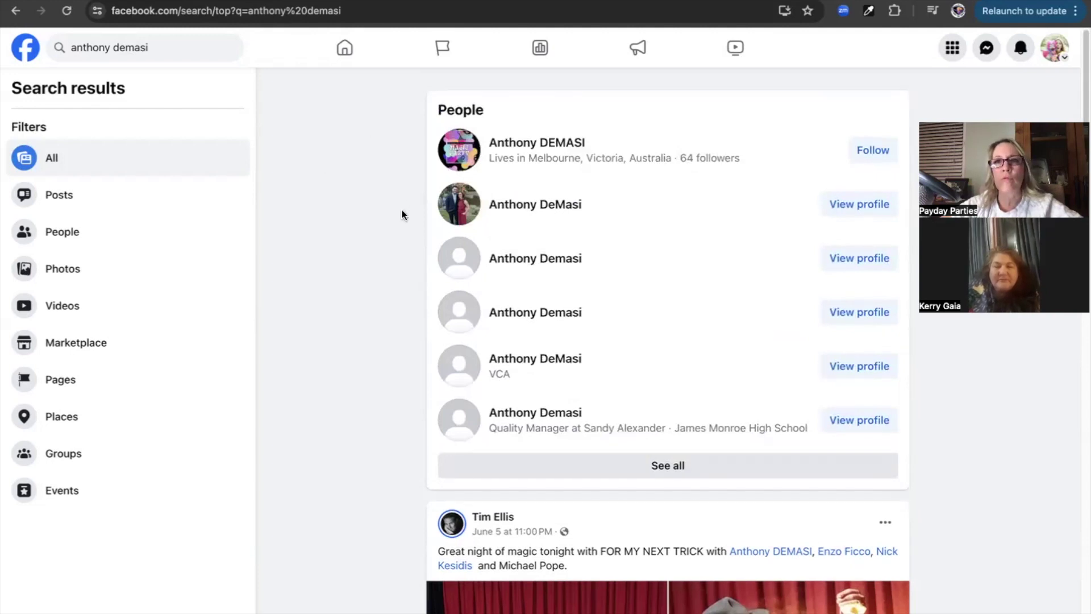
# Step: Leave the Facebook results, cycle through the ymshow.com.au and search tabs, and open a fresh new tab
pyautogui.click(151, 14)
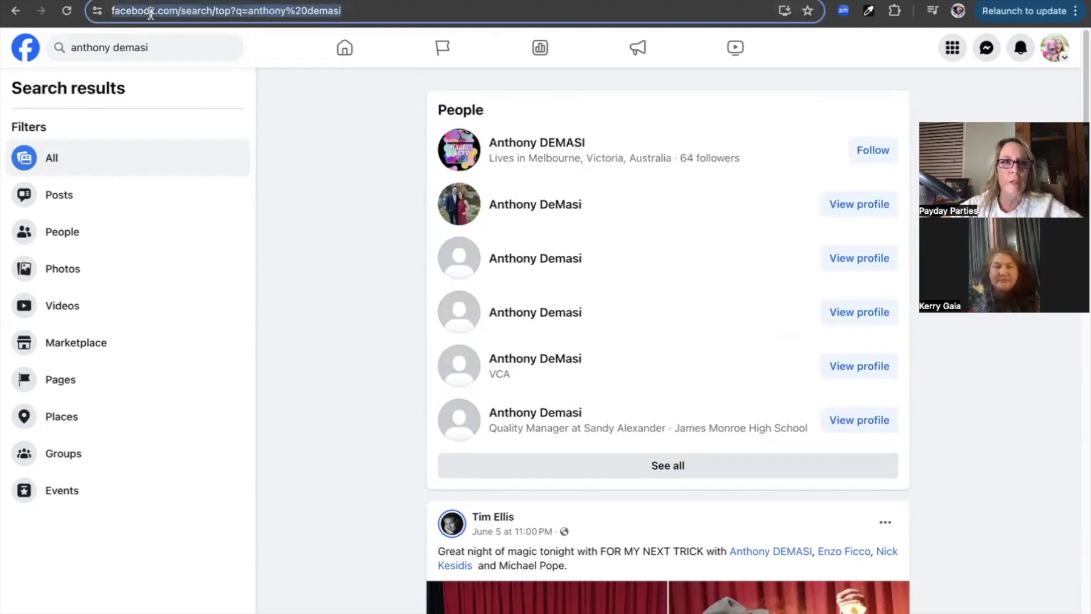
pyautogui.write('a')
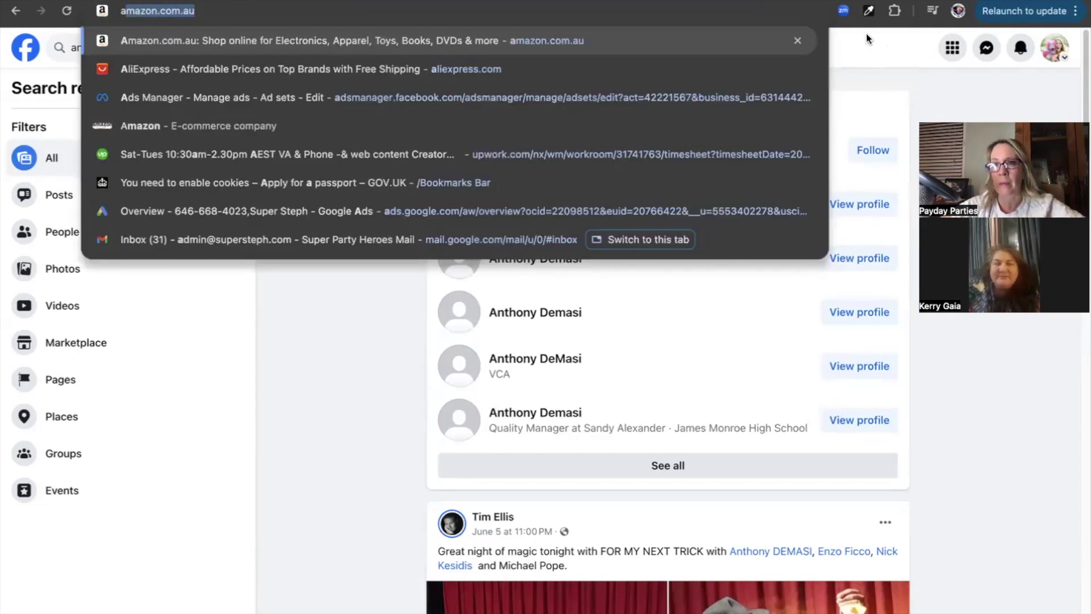
pyautogui.click(885, 82)
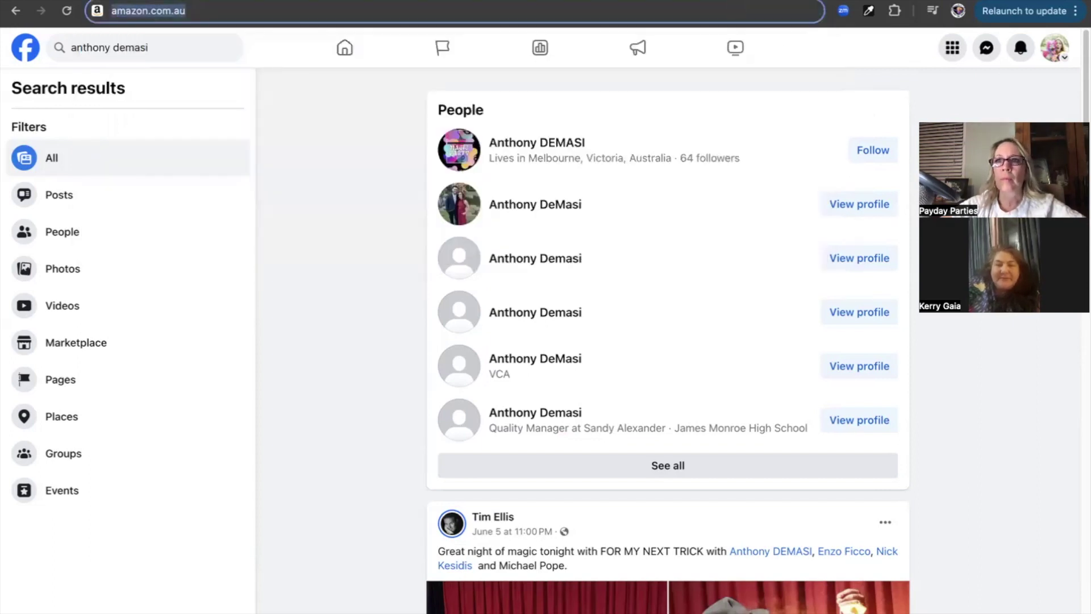
pyautogui.click(737, 2)
pyautogui.hotkey('ctrl', 'Tab')
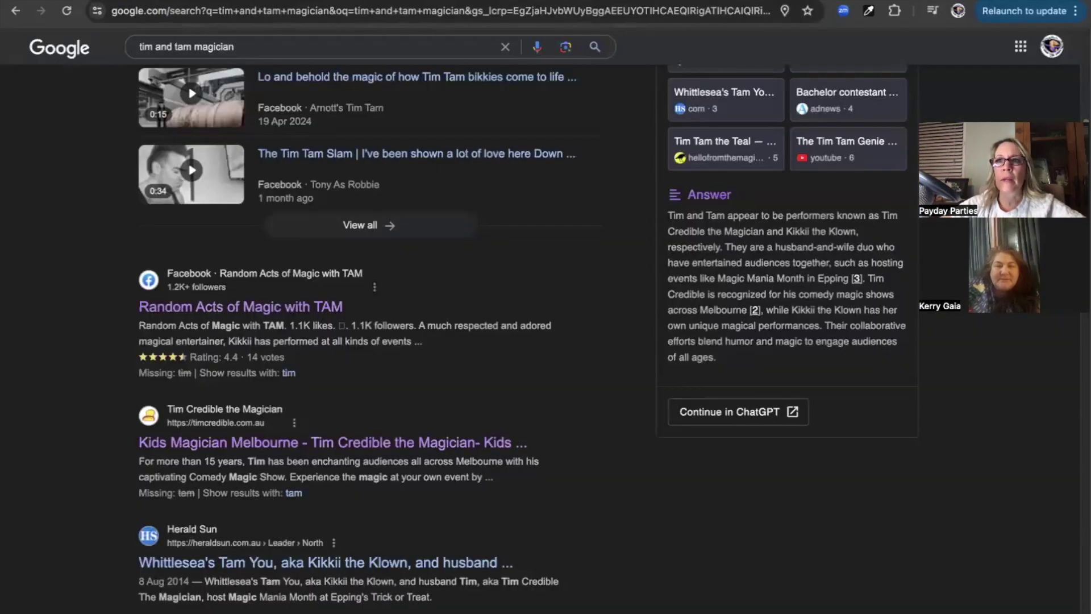
pyautogui.hotkey('ctrl', 't')
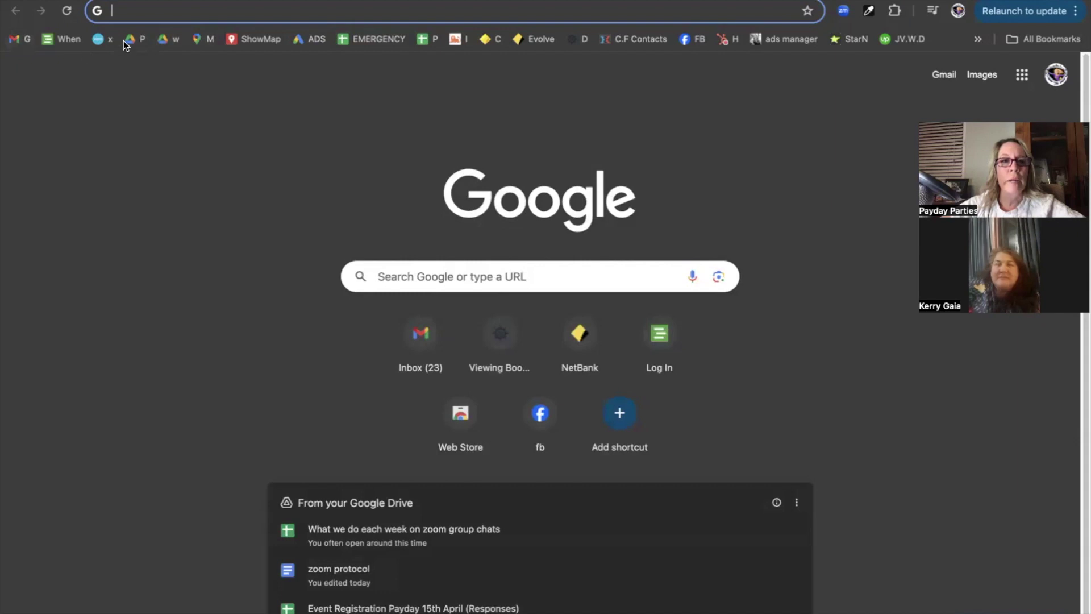
# Step: Go to the Google Ads account through the ADS bookmark
pyautogui.click(309, 38)
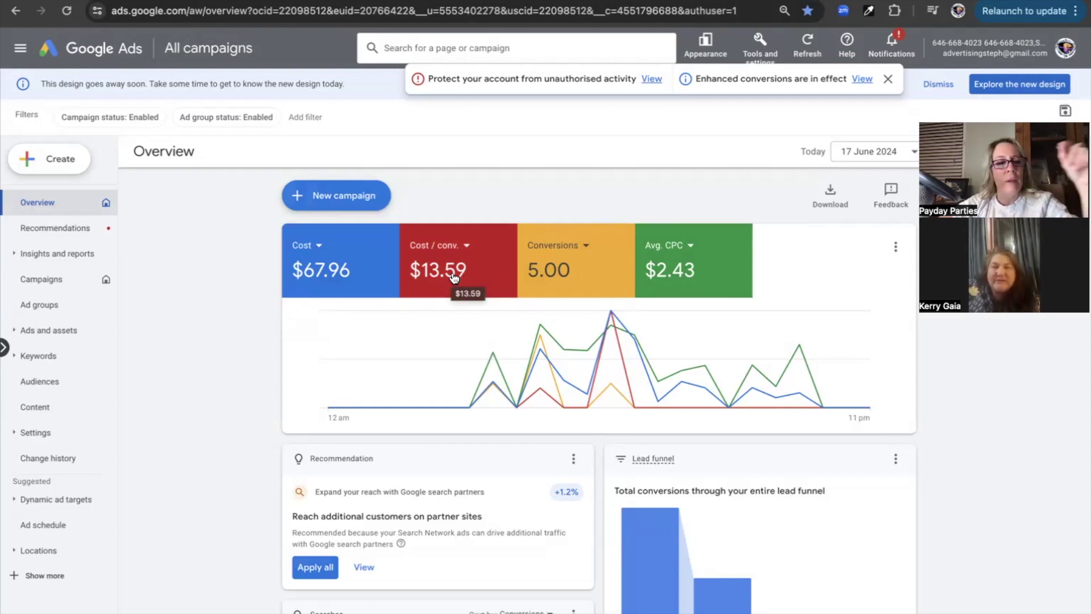
pyautogui.moveTo(523, 607)
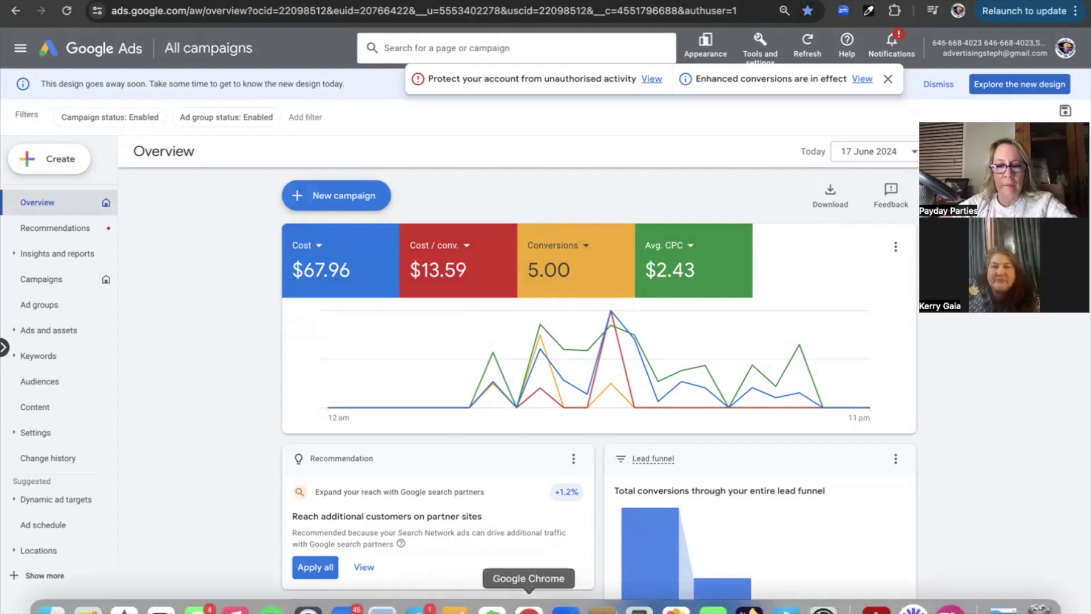
# Step: Open Calculator from the Dock, centre its window, and switch back to the Google Ads overview
pyautogui.click(639, 607)
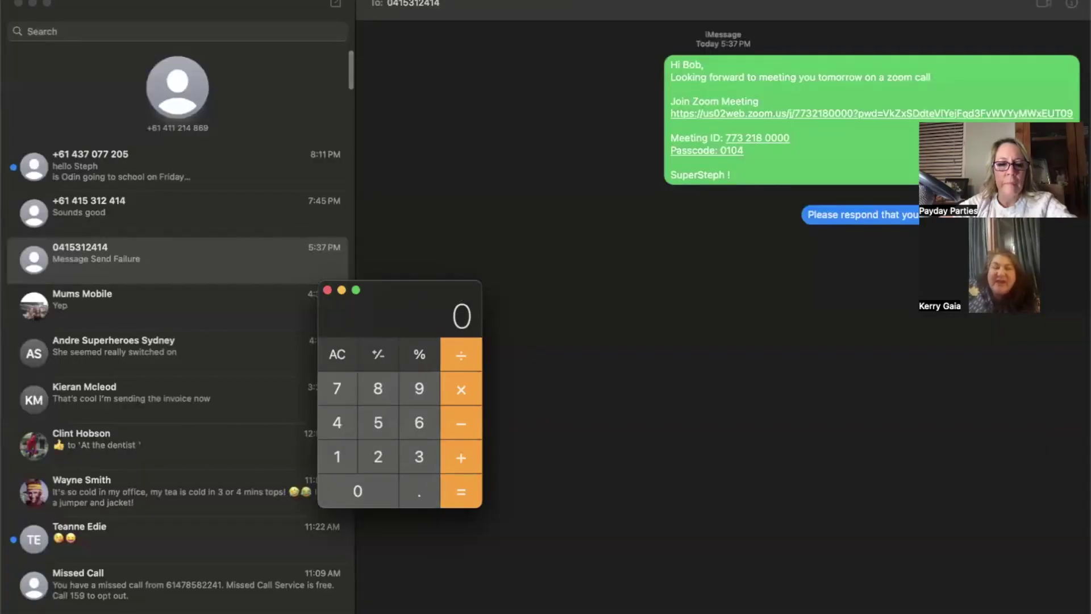
pyautogui.moveTo(404, 306); pyautogui.dragTo(632, 353)
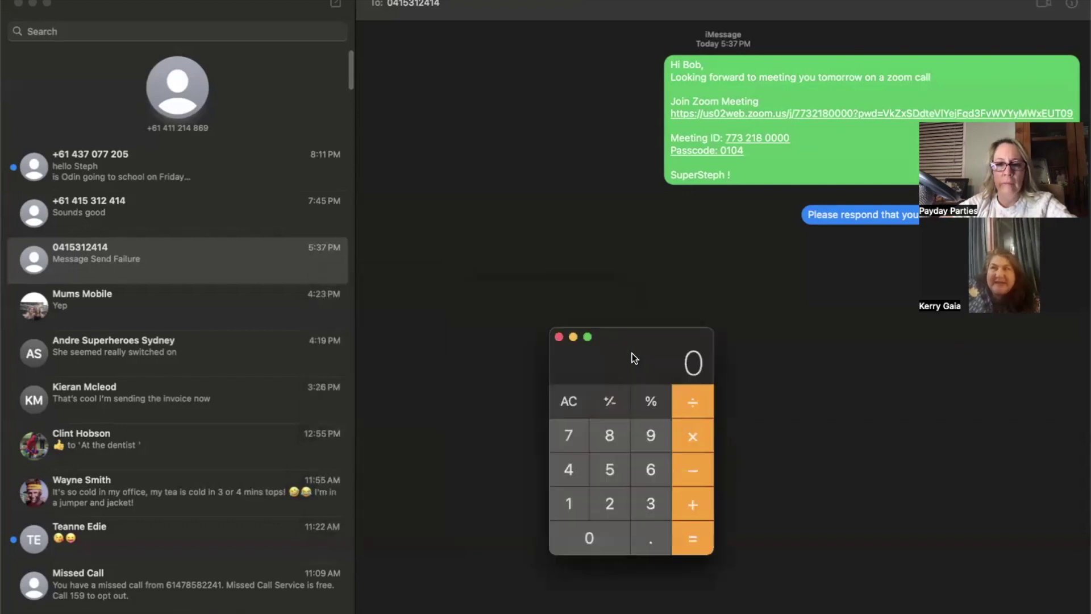
pyautogui.hotkey('ctrl', 'Up')
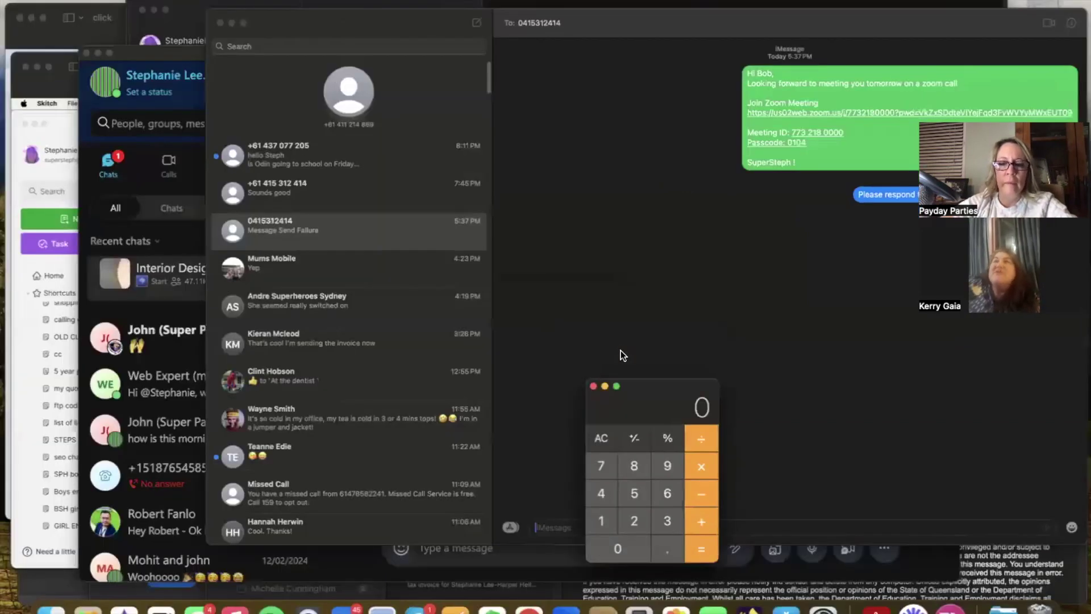
pyautogui.moveTo(462, 25)
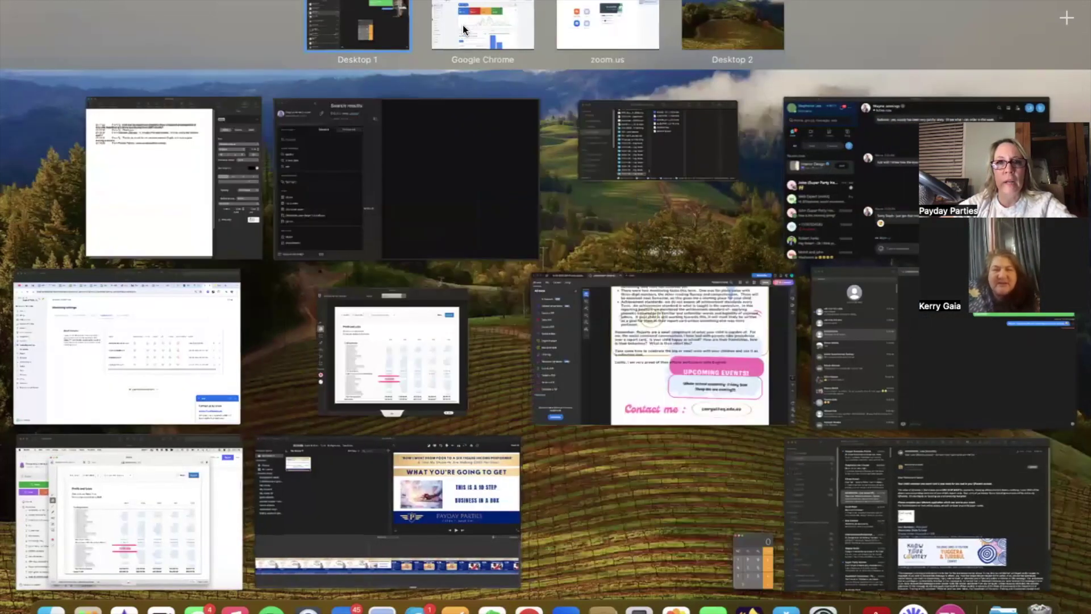
pyautogui.click(463, 25)
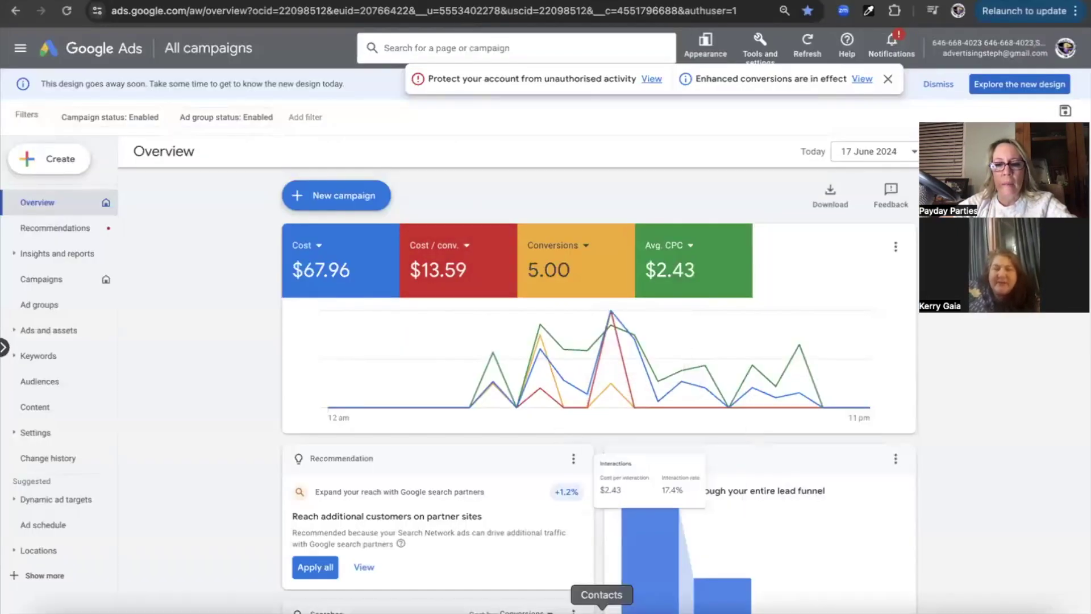
pyautogui.click(638, 605)
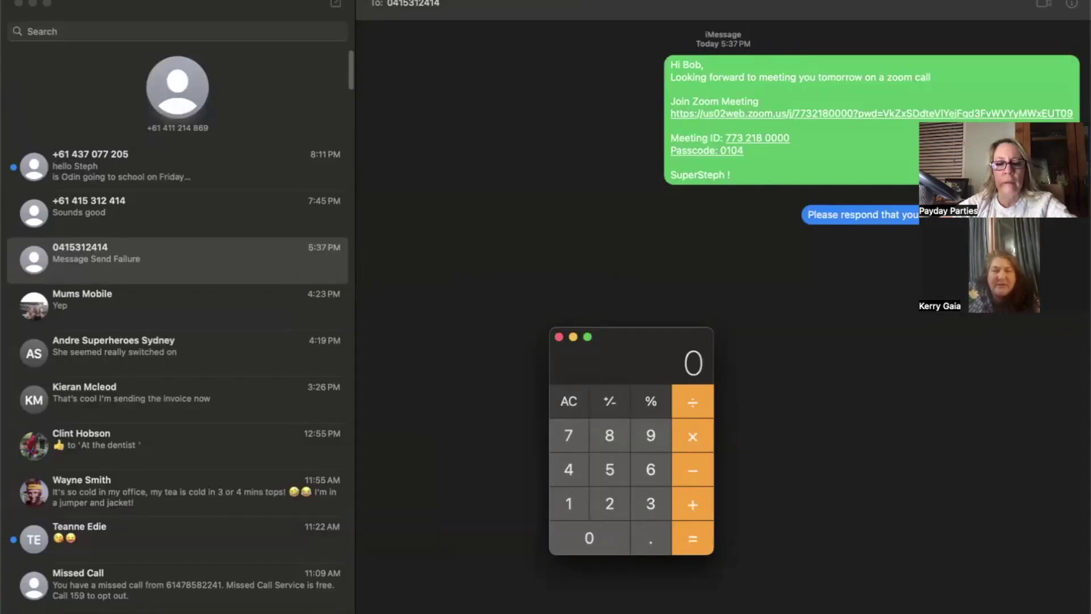
pyautogui.moveTo(540, 605)
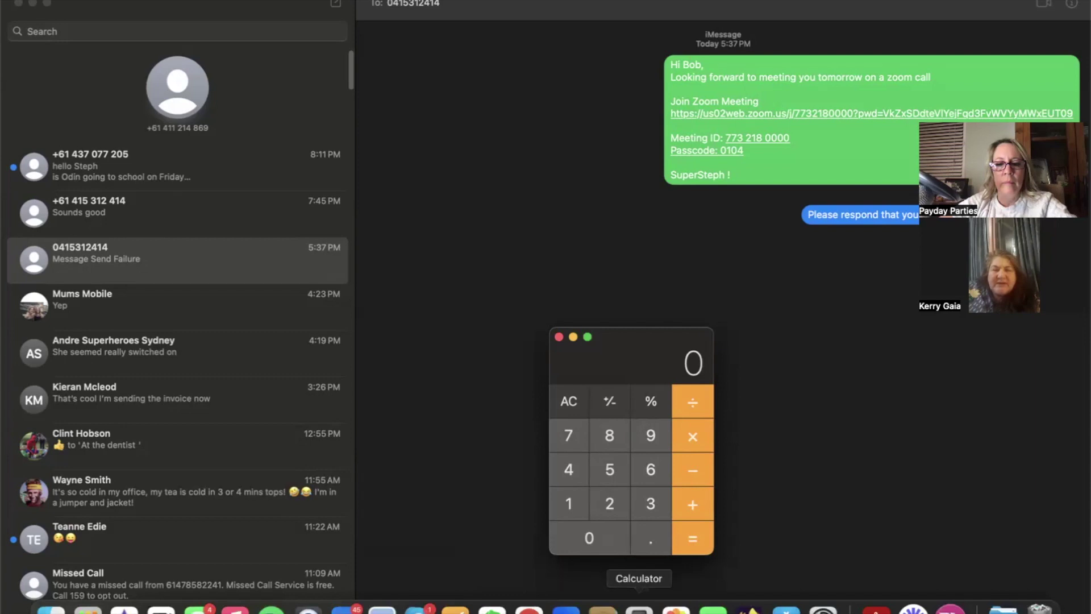
pyautogui.click(529, 608)
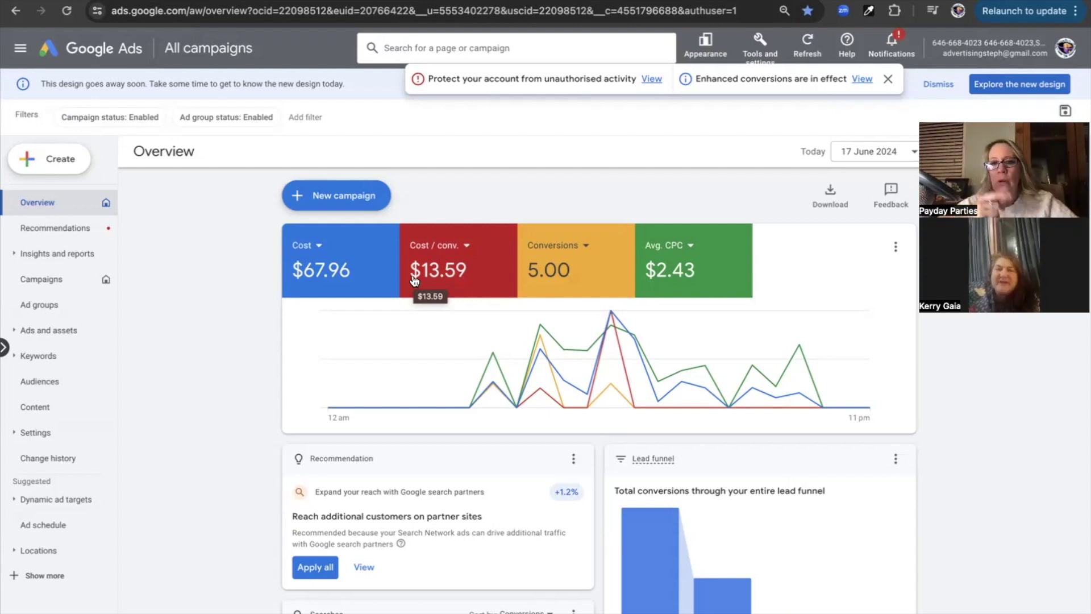
# Step: Open the date range selector on the All campaigns overview
pyautogui.click(861, 154)
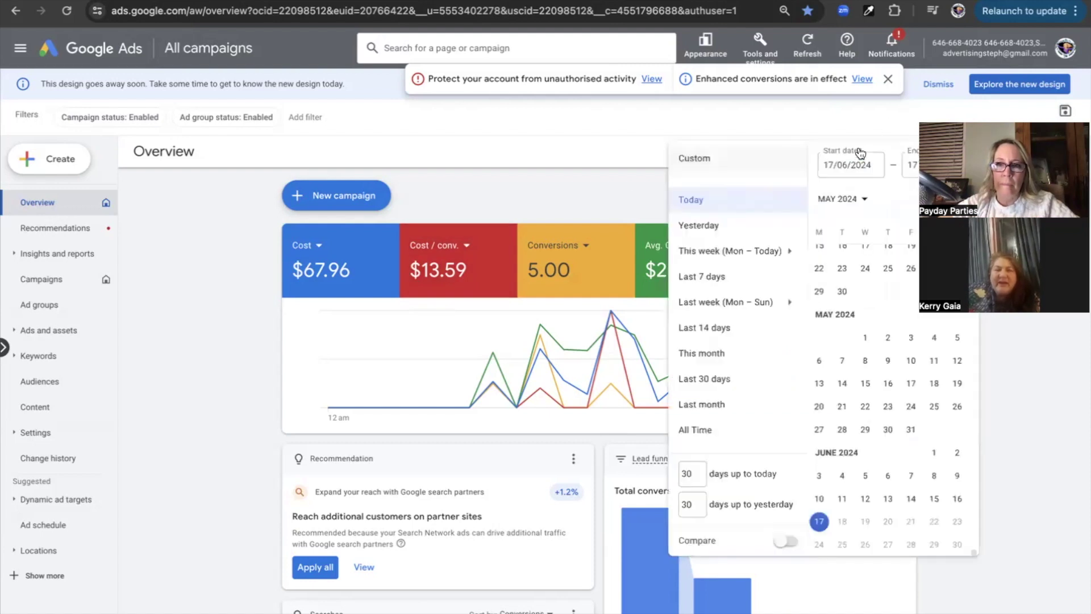
# Step: Switch the overview to the Yesterday preset (16 June 2024) to see $79.38 cost
pyautogui.click(745, 229)
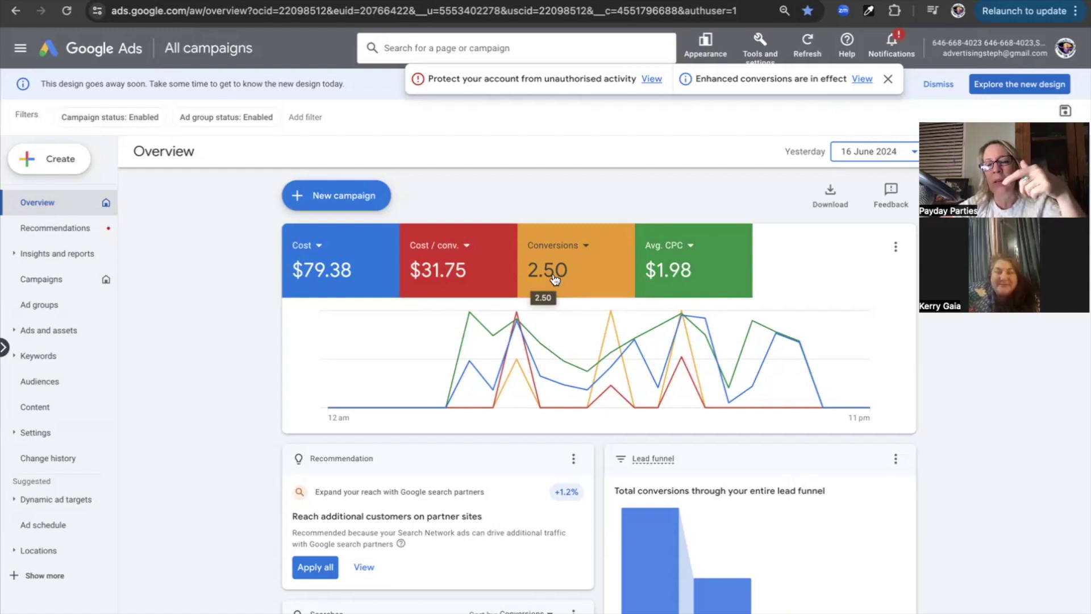
pyautogui.click(852, 156)
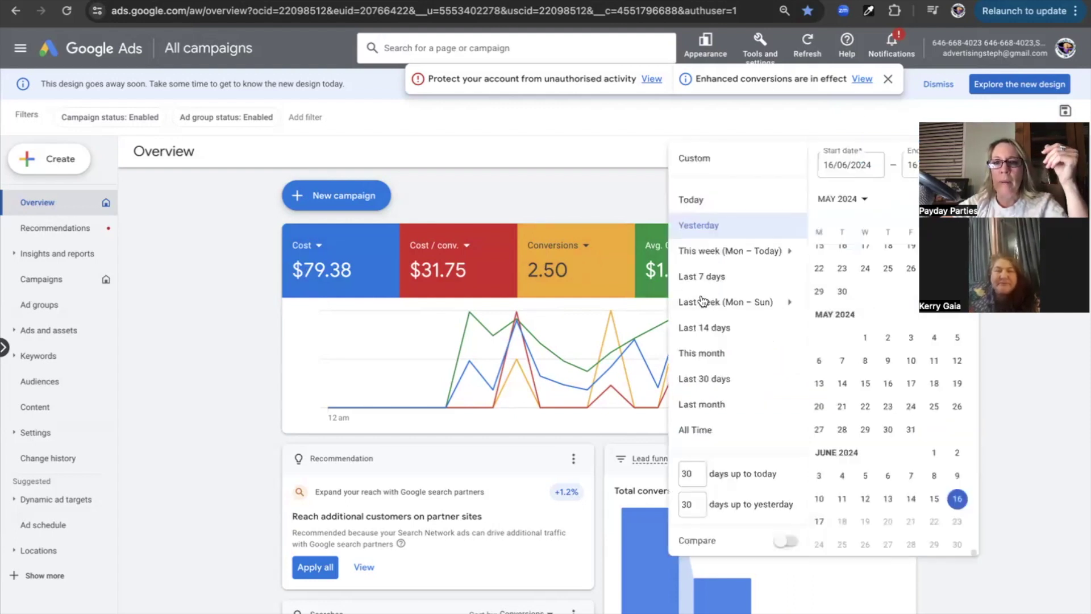
# Step: Compare Last 30 days with Last 7 days, ending on Last 30 days (May 18 – June 16, 2024)
pyautogui.click(692, 379)
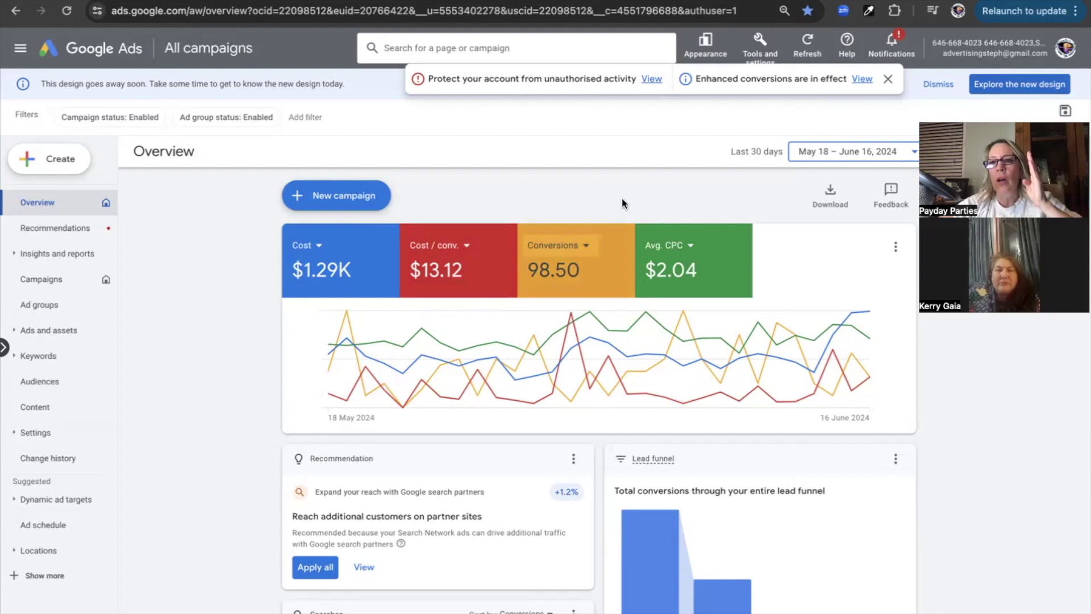
pyautogui.click(824, 156)
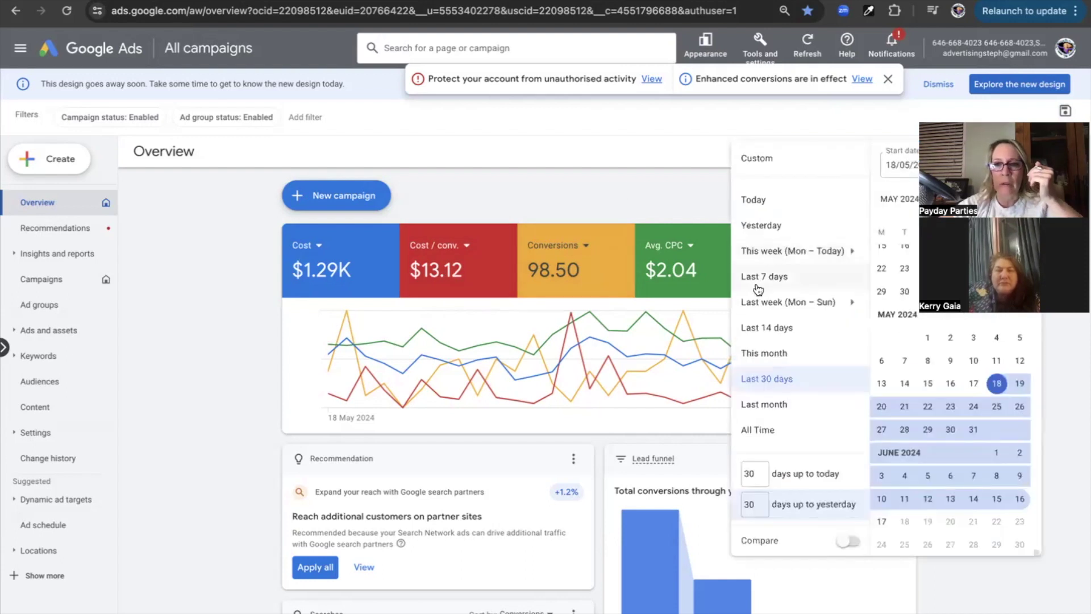
pyautogui.click(757, 276)
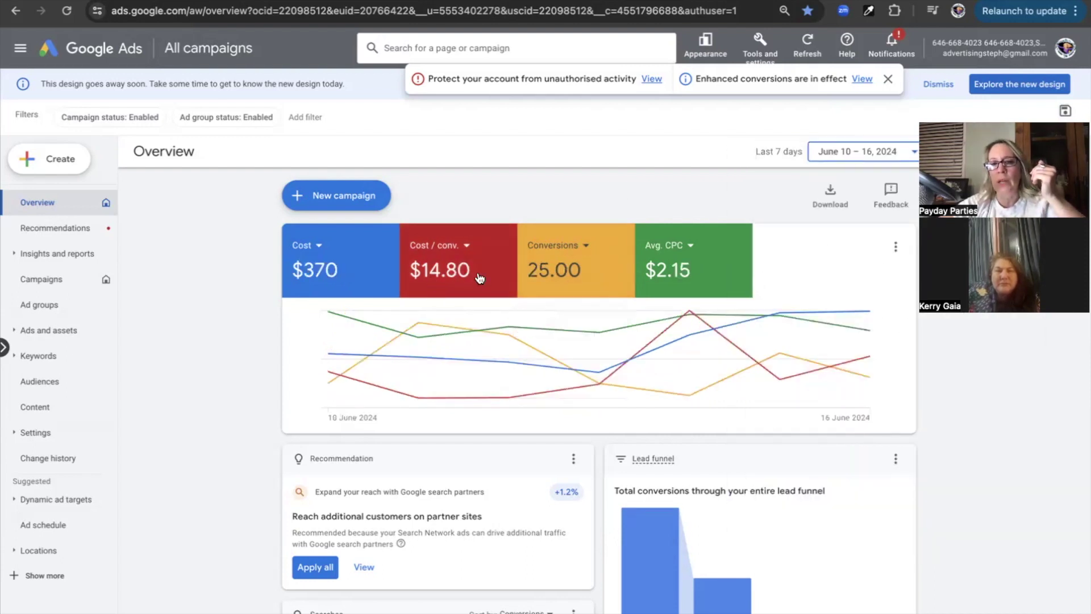
pyautogui.click(844, 152)
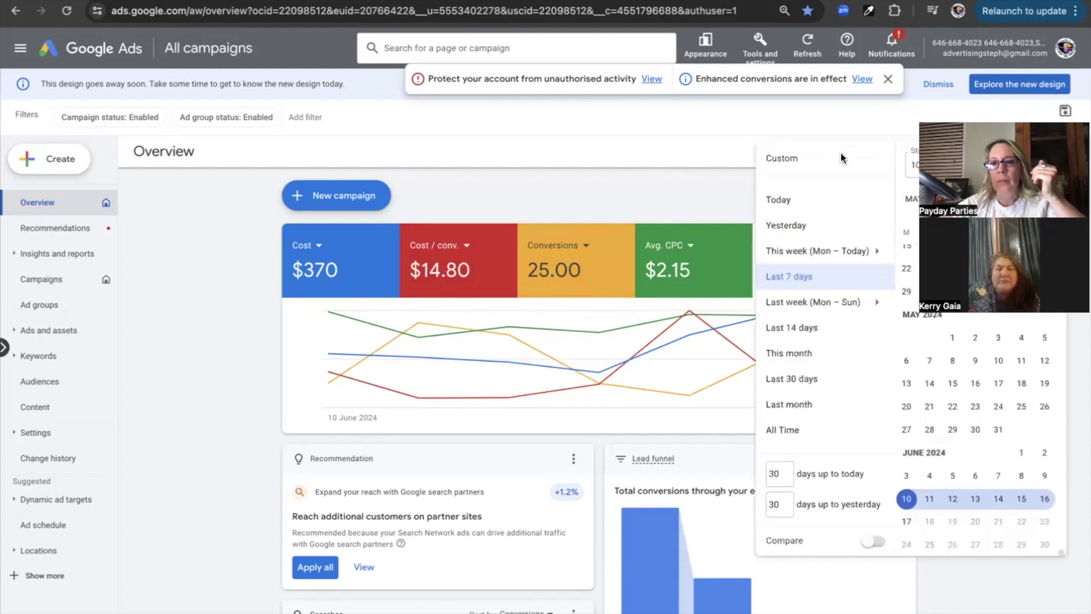
pyautogui.click(787, 378)
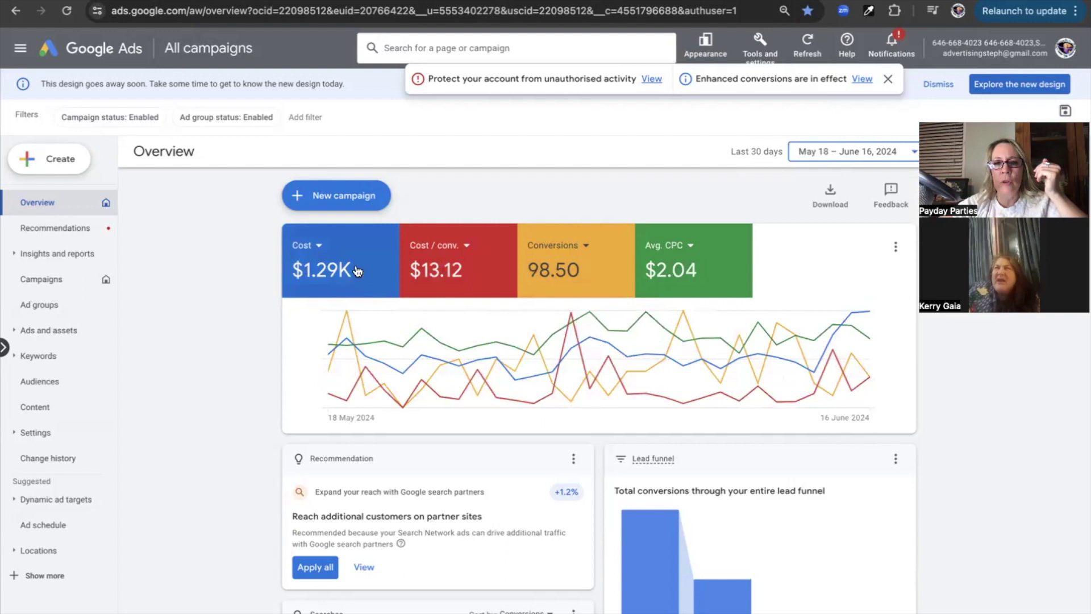
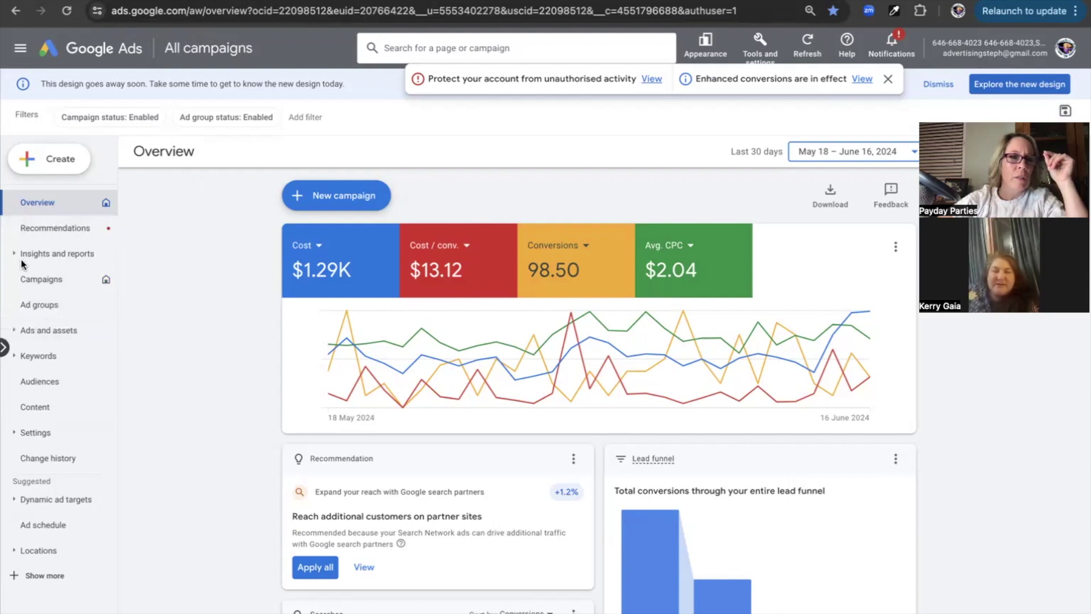
# Step: Go to the Campaigns page and open its Campaign status filter
pyautogui.click(48, 278)
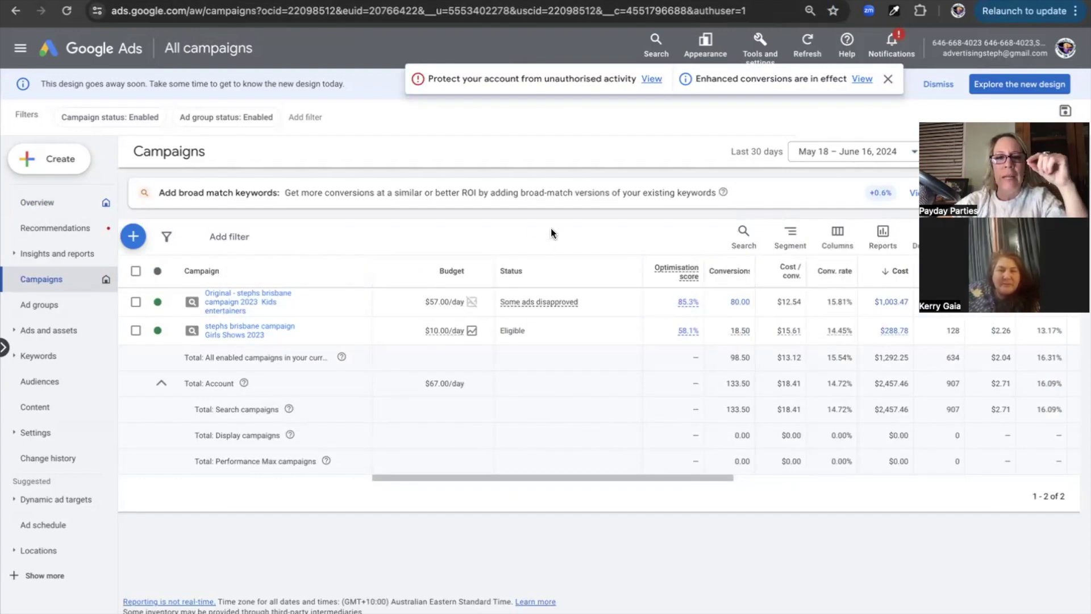
pyautogui.moveTo(723, 275)
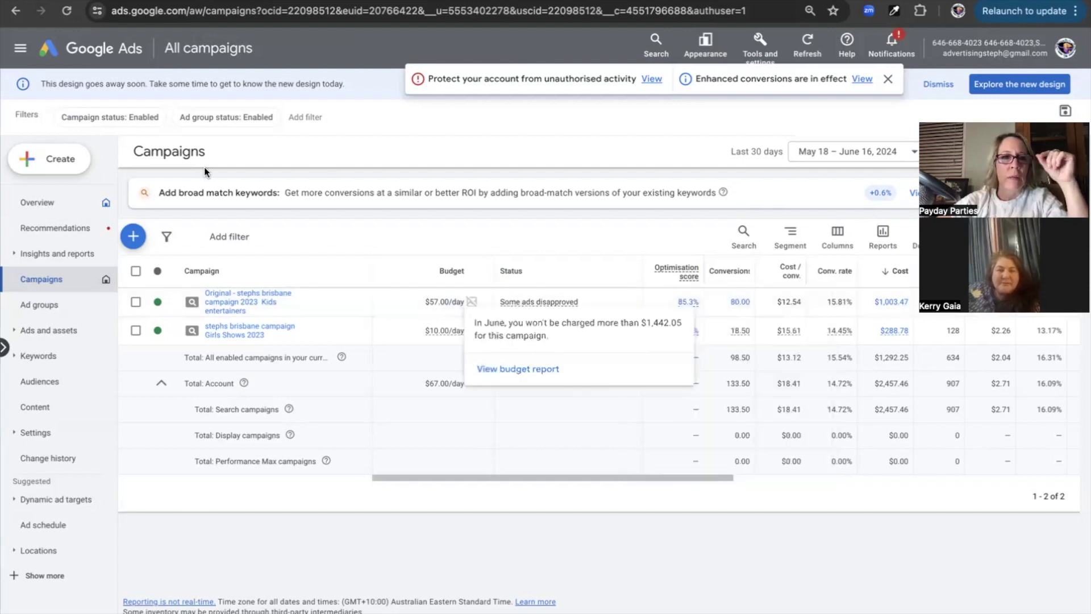
pyautogui.click(108, 117)
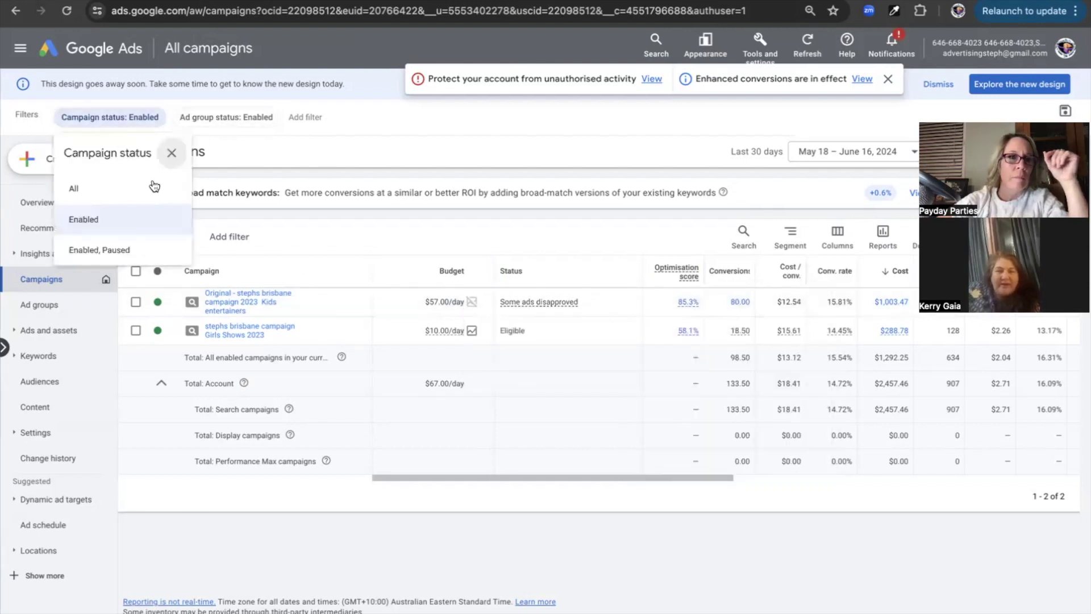
# Step: Set the Campaign status filter to "Enabled, Paused"
pyautogui.click(118, 251)
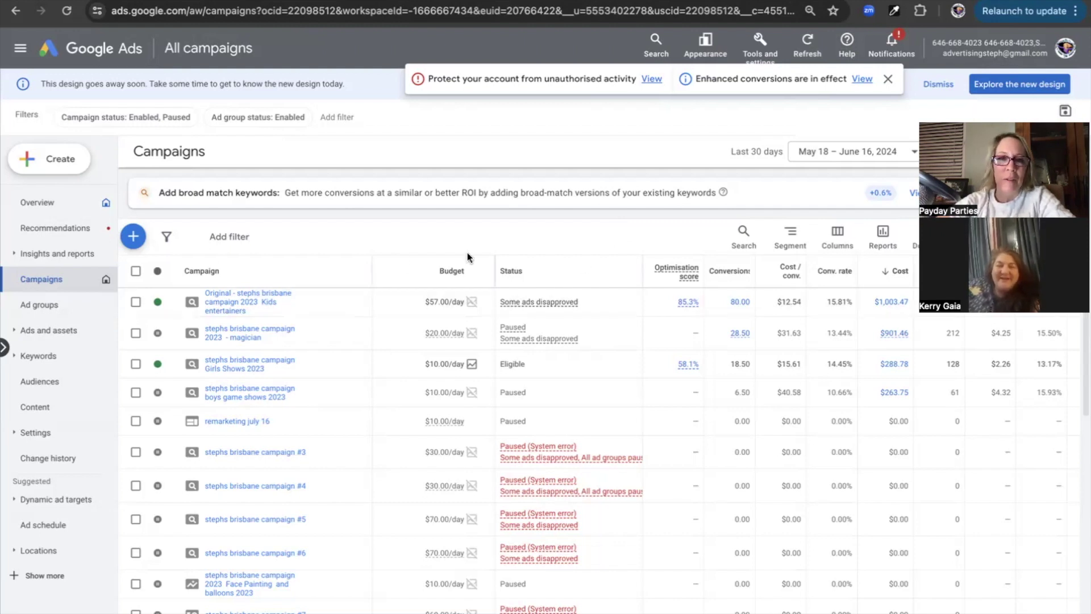
pyautogui.scroll(-1, 455, 234)
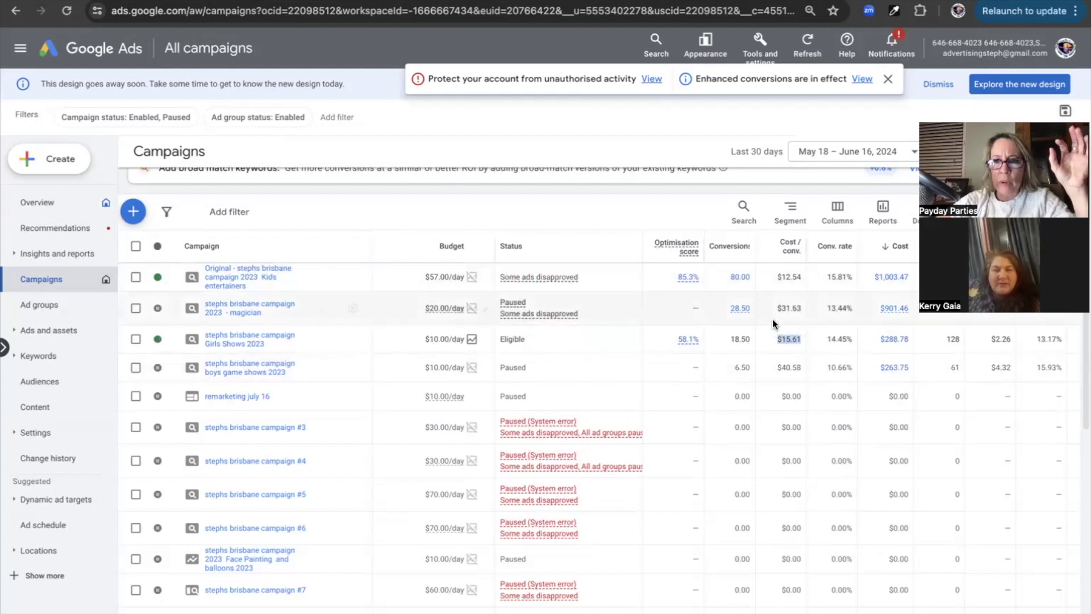
pyautogui.moveTo(775, 368); pyautogui.dragTo(800, 369)
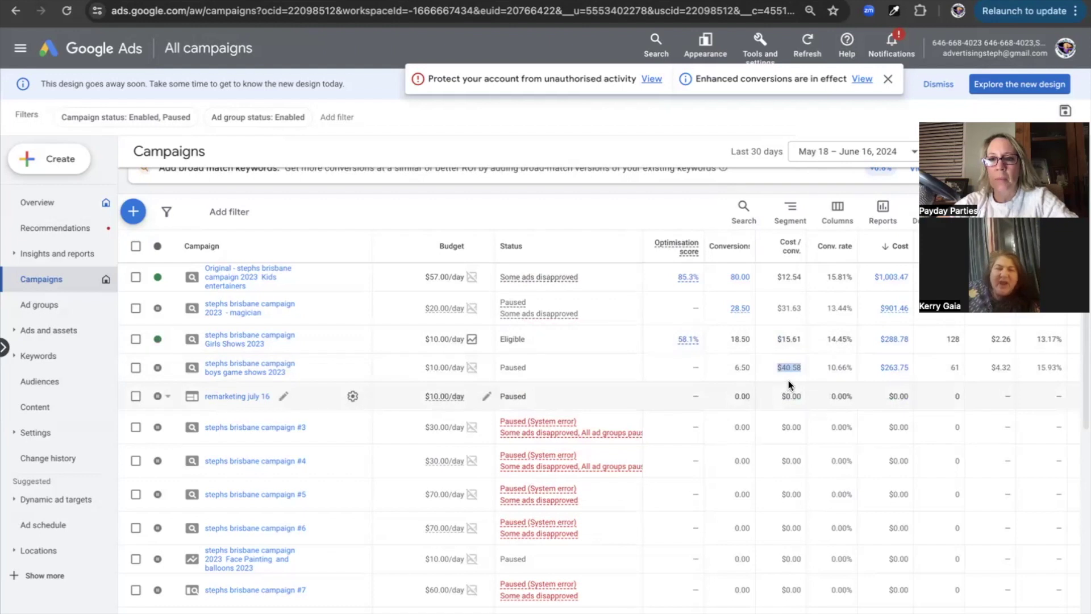
# Step: Filter the campaigns back to Enabled only and scroll across the table columns
pyautogui.click(146, 117)
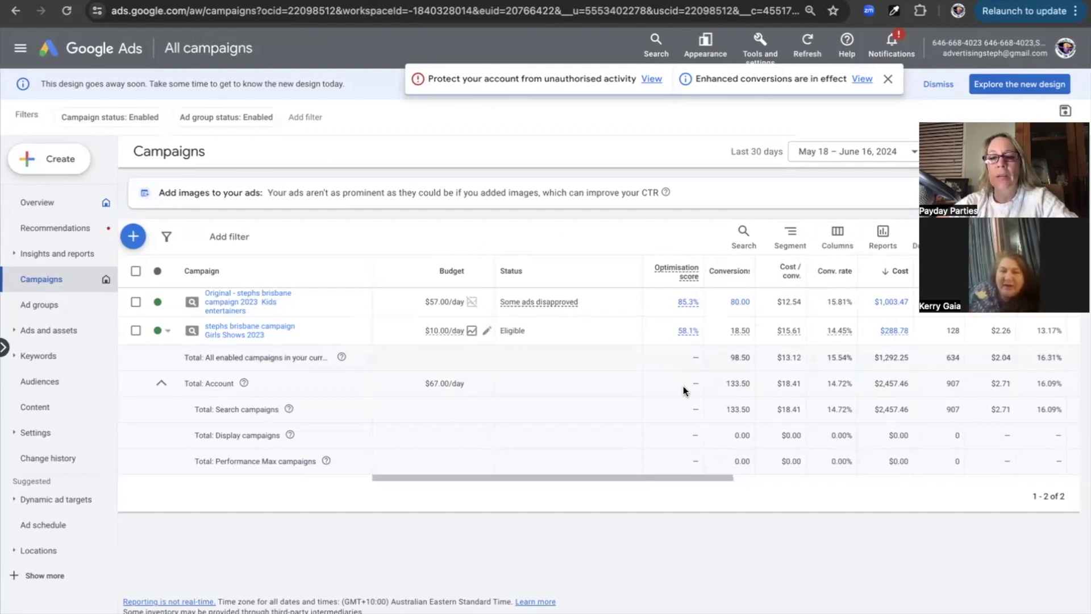
pyautogui.moveTo(649, 477); pyautogui.dragTo(893, 483)
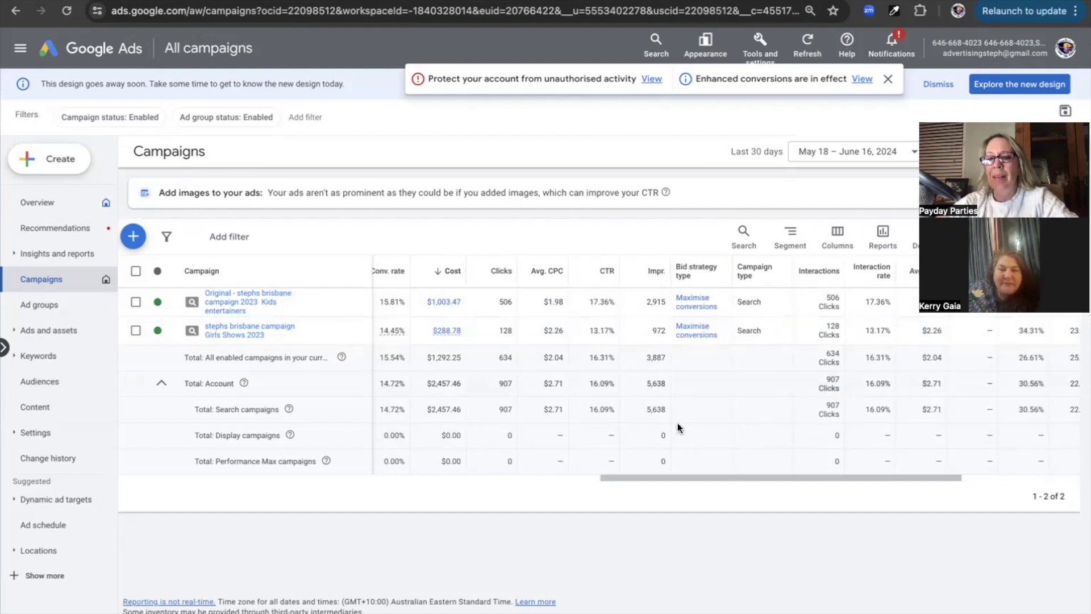
pyautogui.moveTo(671, 478); pyautogui.dragTo(808, 475)
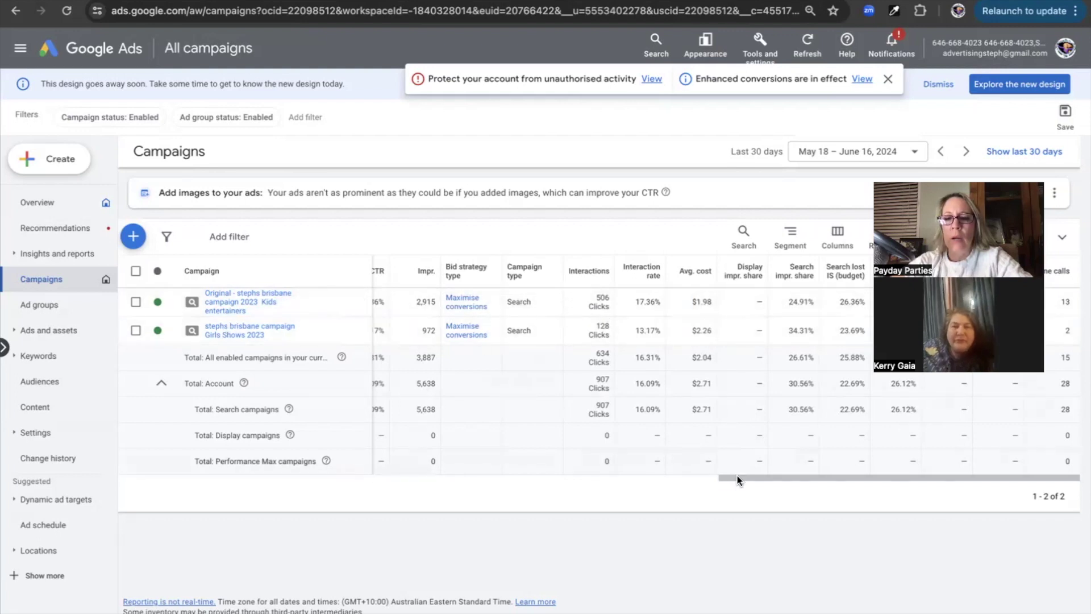
pyautogui.moveTo(738, 477); pyautogui.dragTo(735, 480)
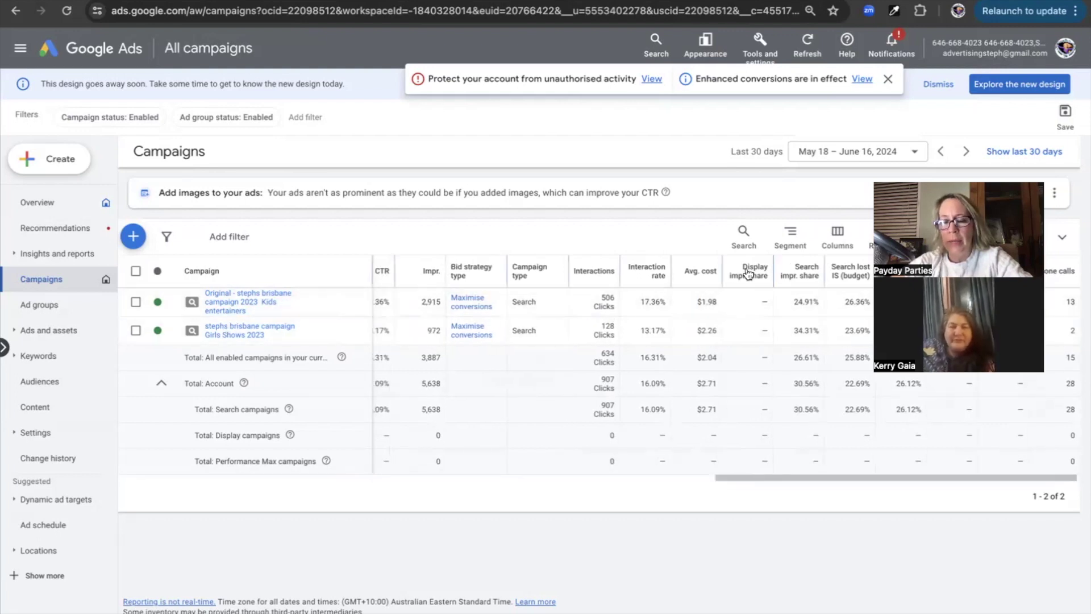
pyautogui.moveTo(750, 276)
pyautogui.moveTo(773, 479); pyautogui.dragTo(363, 472)
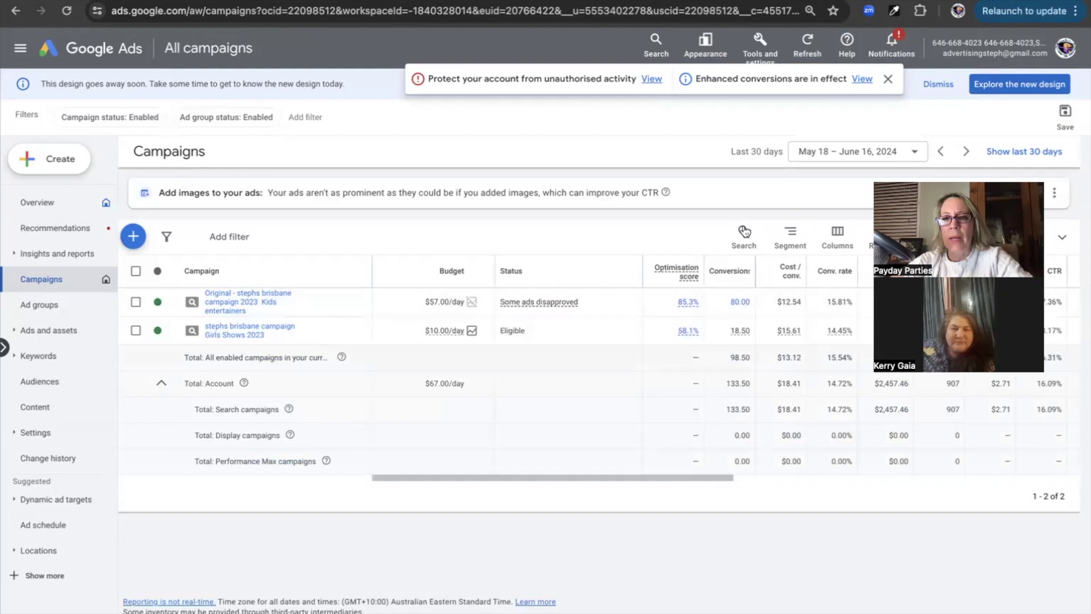
pyautogui.moveTo(626, 475); pyautogui.dragTo(802, 485)
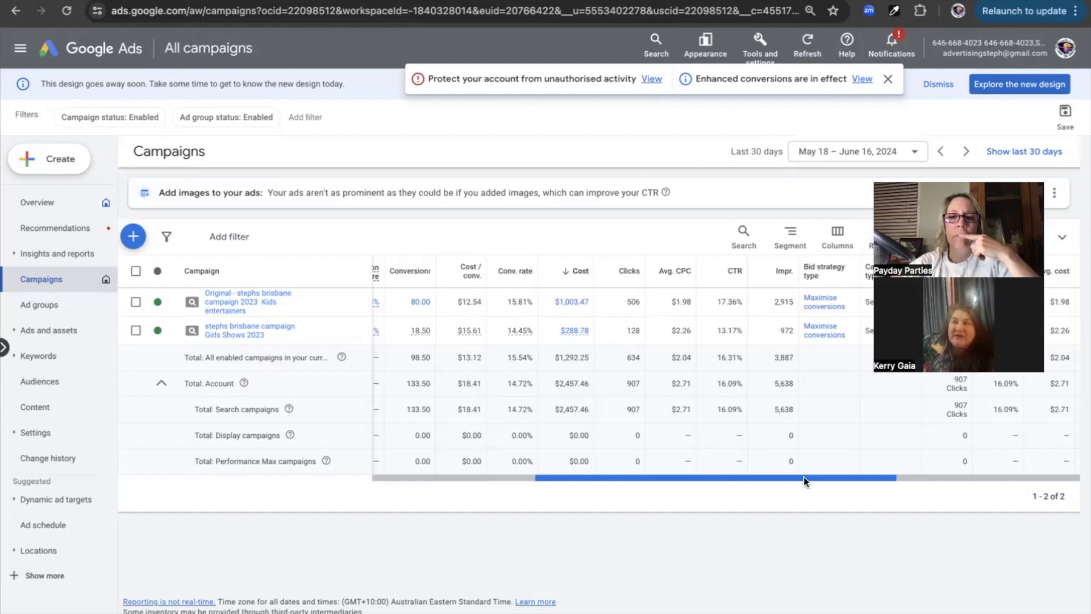
pyautogui.moveTo(803, 476); pyautogui.dragTo(781, 474)
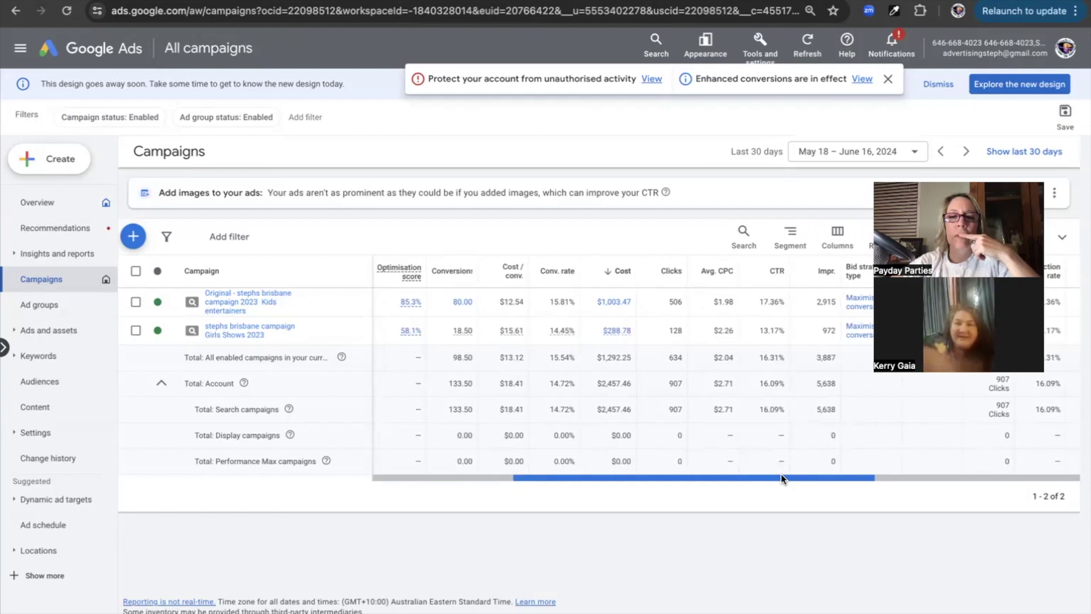
pyautogui.moveTo(780, 474); pyautogui.dragTo(564, 483)
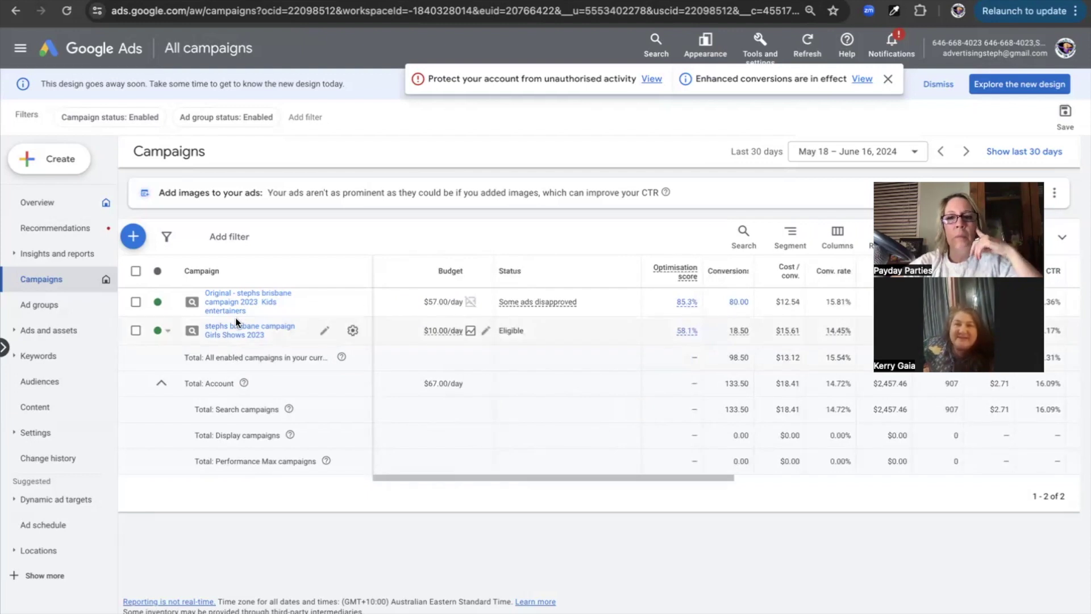
# Step: Set the date range to Today and open the Girls Shows 2023 campaign's ad groups
pyautogui.click(802, 153)
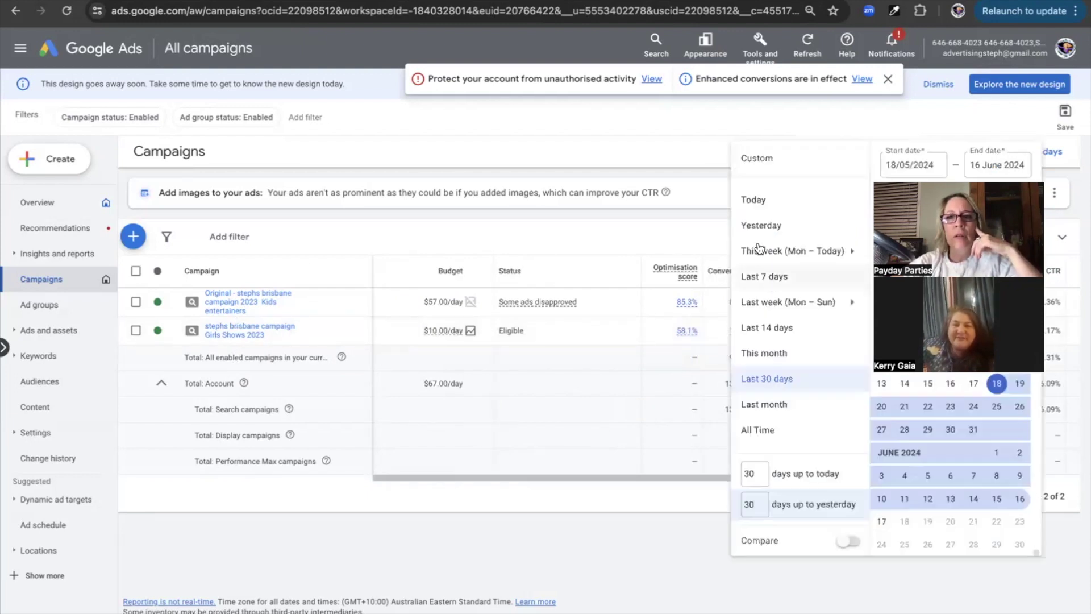
pyautogui.click(751, 200)
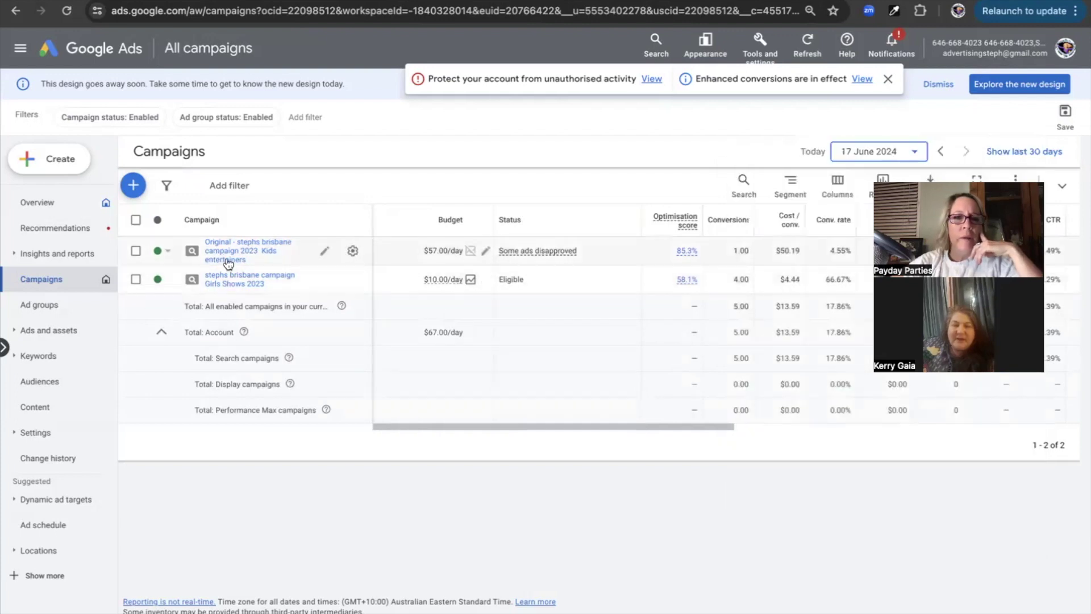
pyautogui.hscroll(5, 746, 265)
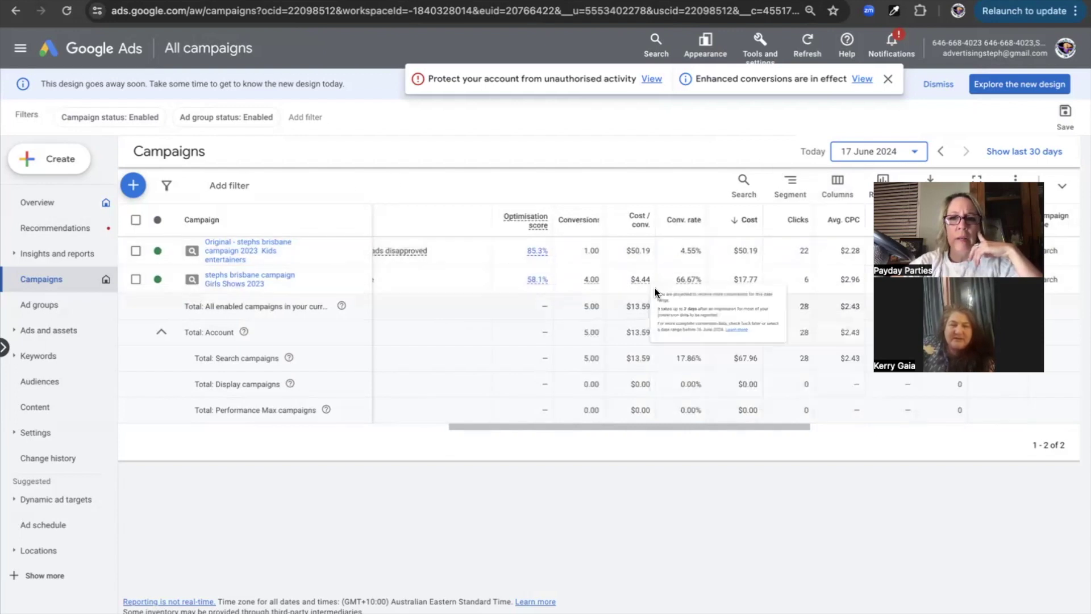
pyautogui.click(223, 284)
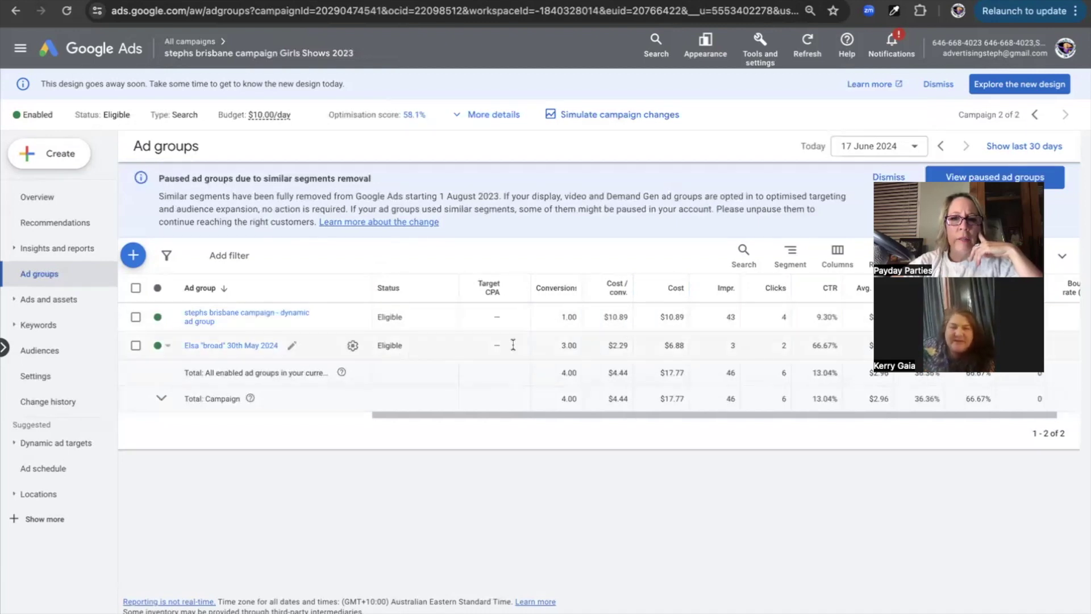
# Step: Open the keywords of the Elsa "broad" 30th May 2024 ad group
pyautogui.click(136, 345)
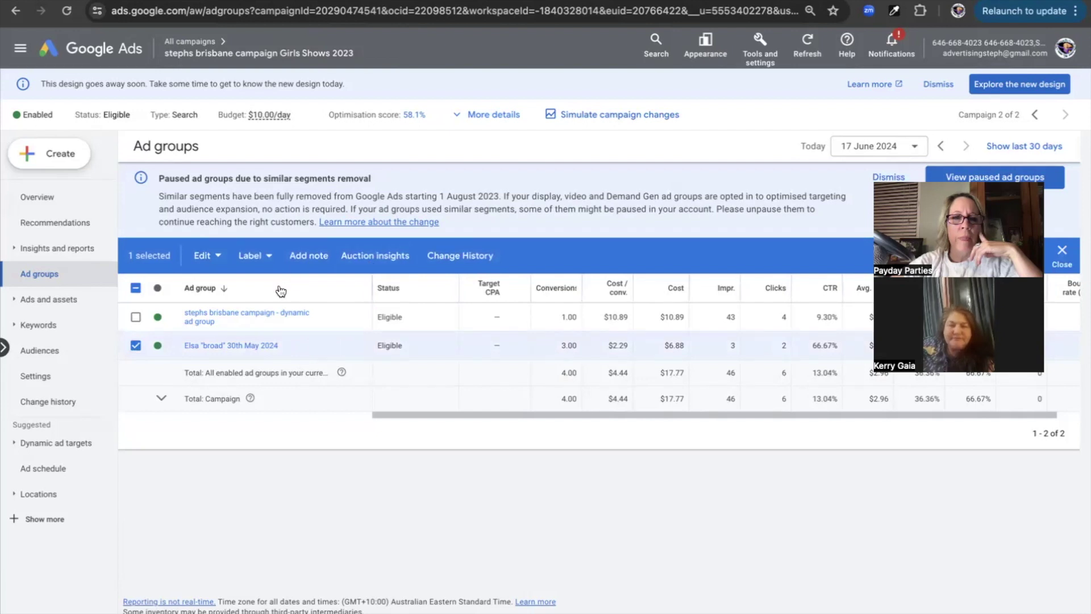
pyautogui.click(217, 346)
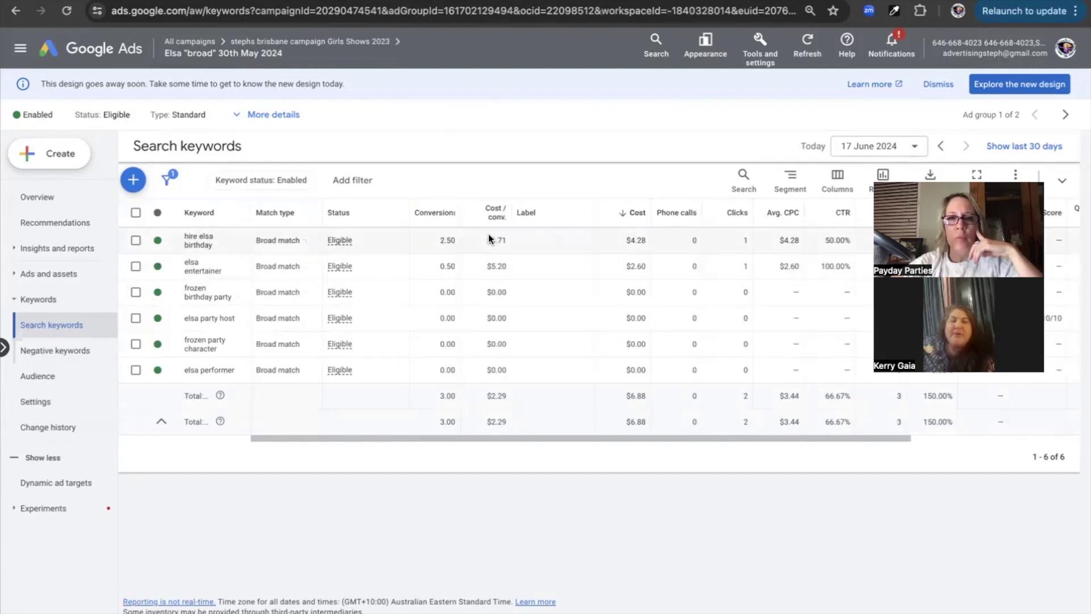
# Step: Select all six Elsa ad group keywords and view their search terms
pyautogui.hscroll(2, 706, 270)
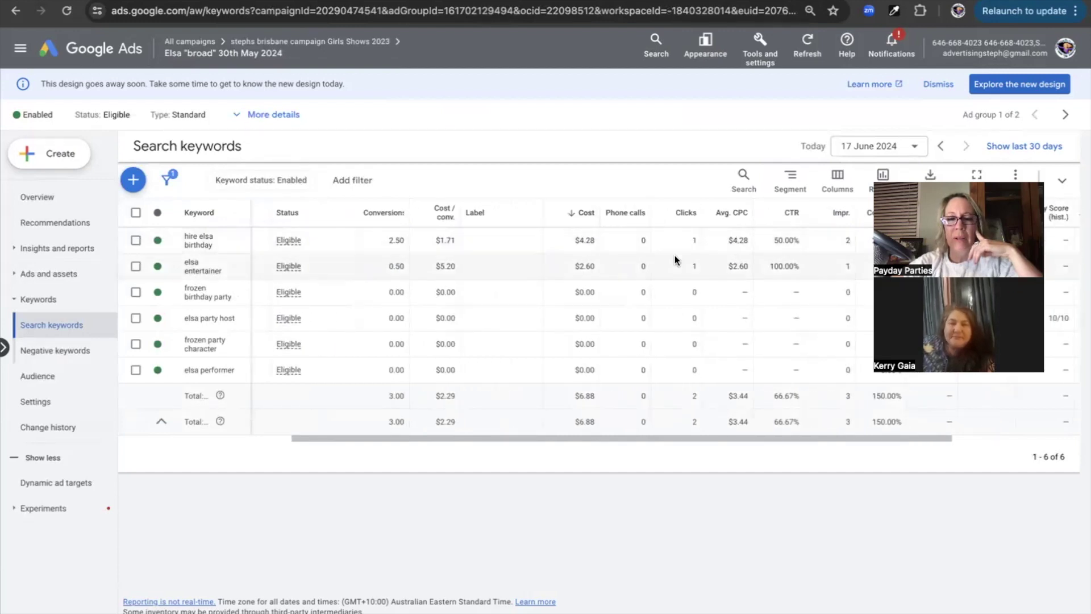
pyautogui.hscroll(-2, 674, 259)
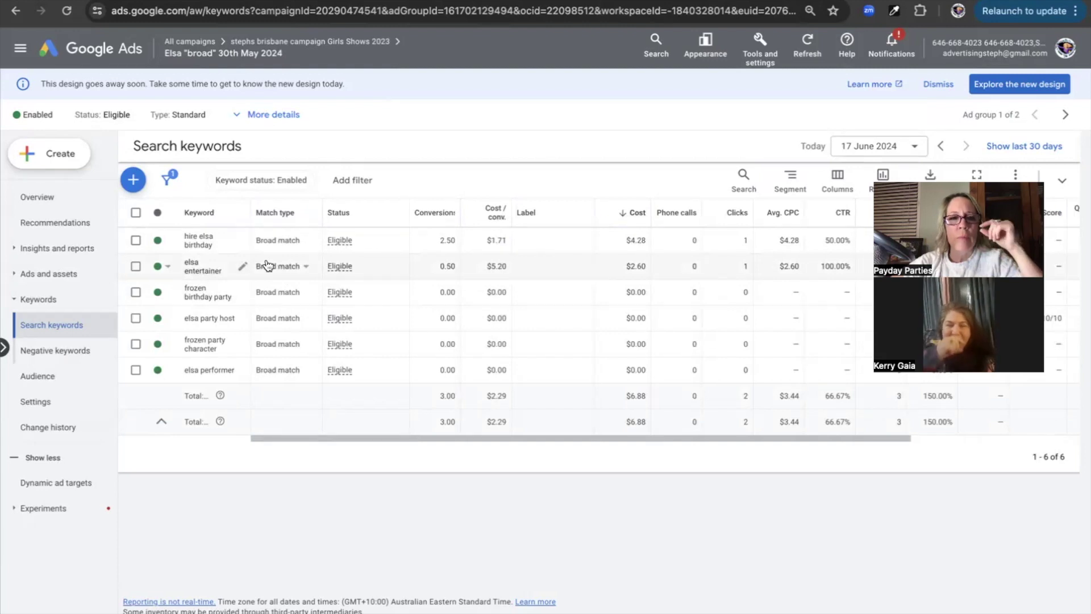
pyautogui.click(135, 214)
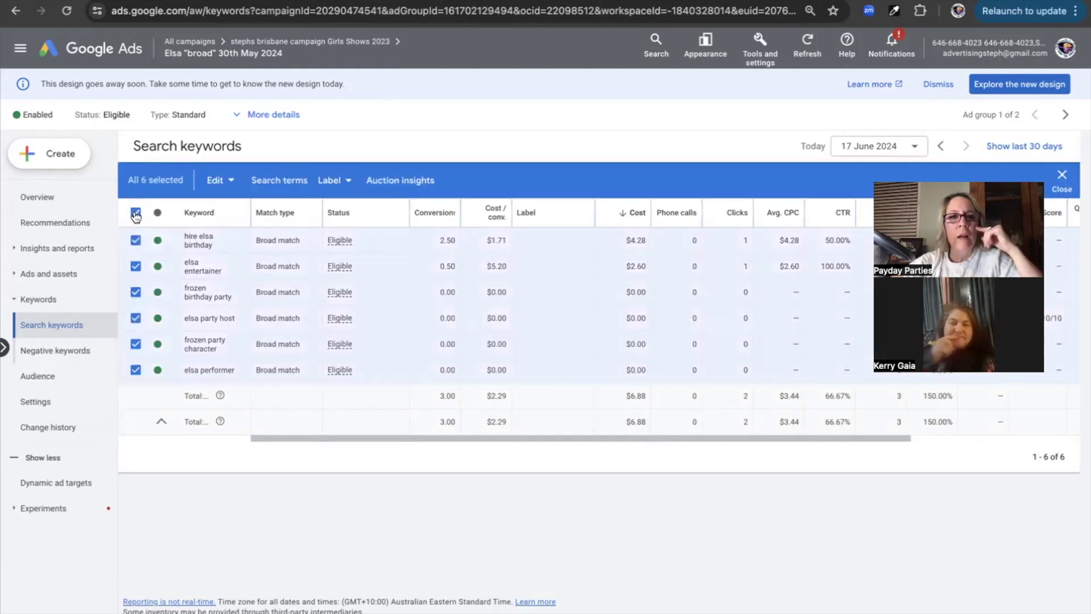
pyautogui.click(284, 181)
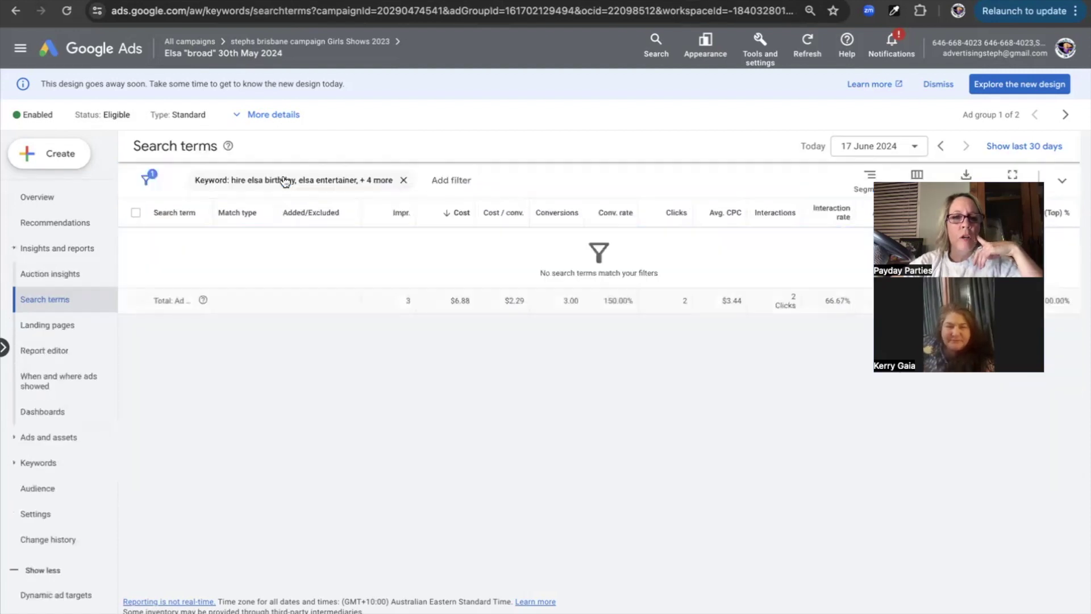
# Step: Remove the keyword filter, set the date range to Last 30 days, and review the search terms
pyautogui.click(404, 180)
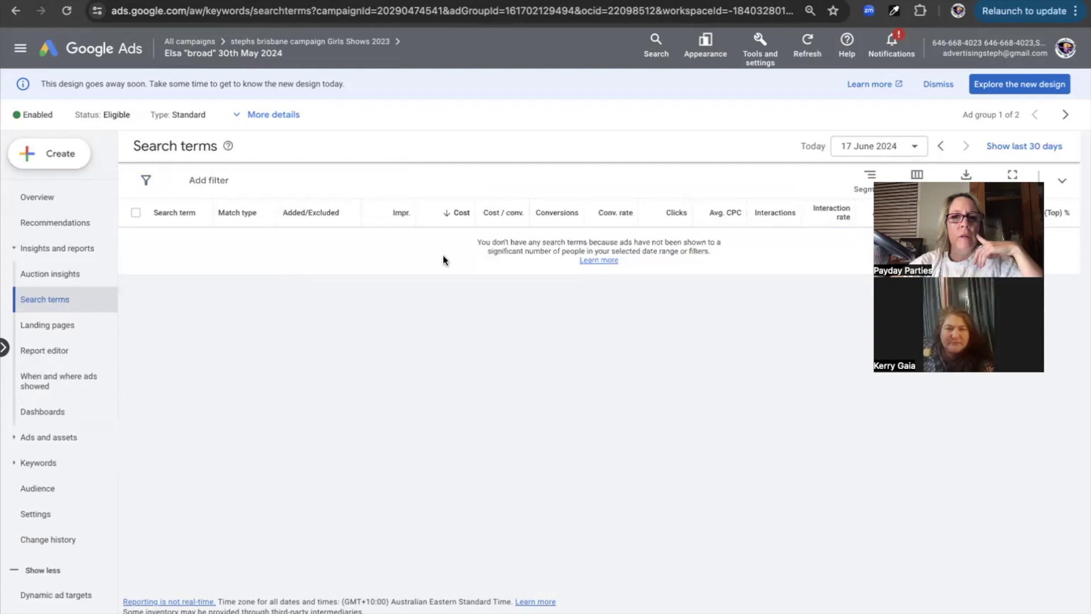
pyautogui.click(845, 148)
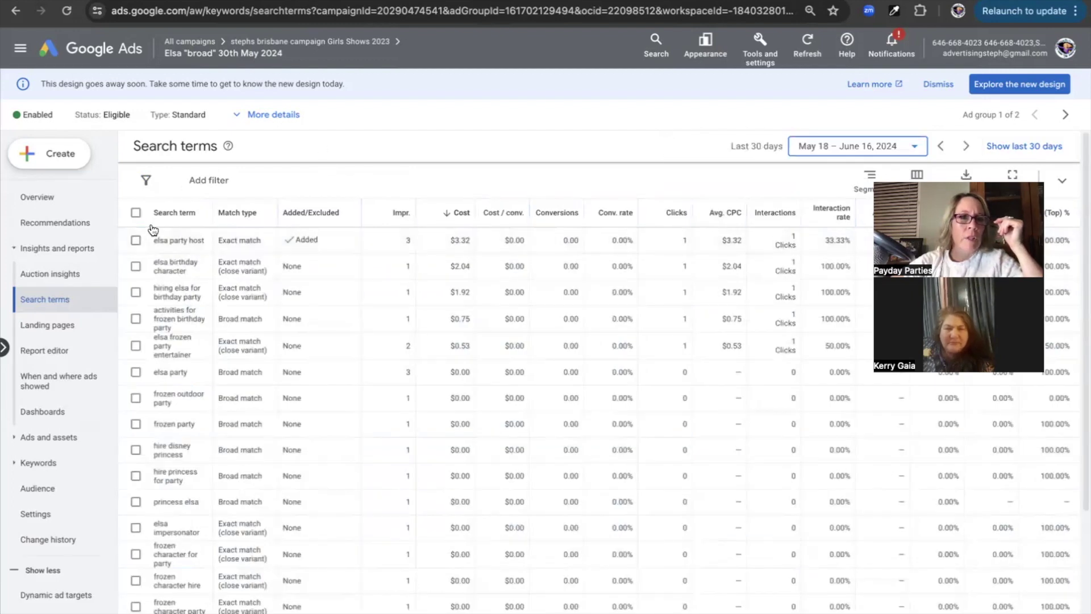
pyautogui.scroll(-1, 215, 308)
pyautogui.scroll(-3, 214, 307)
pyautogui.scroll(3, 264, 277)
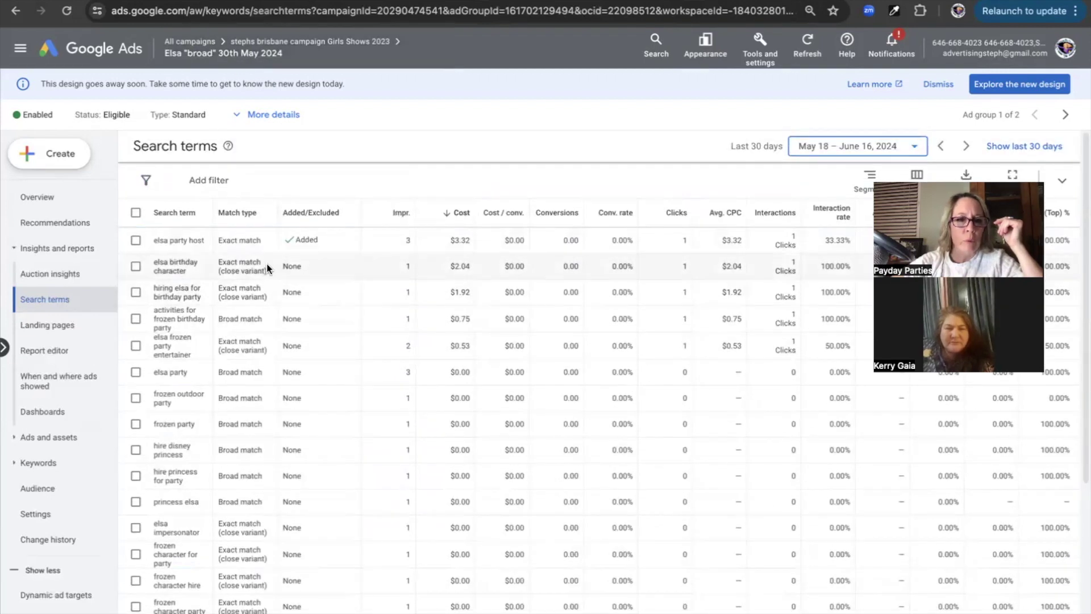
pyautogui.scroll(-2, 213, 386)
pyautogui.scroll(-3, 213, 387)
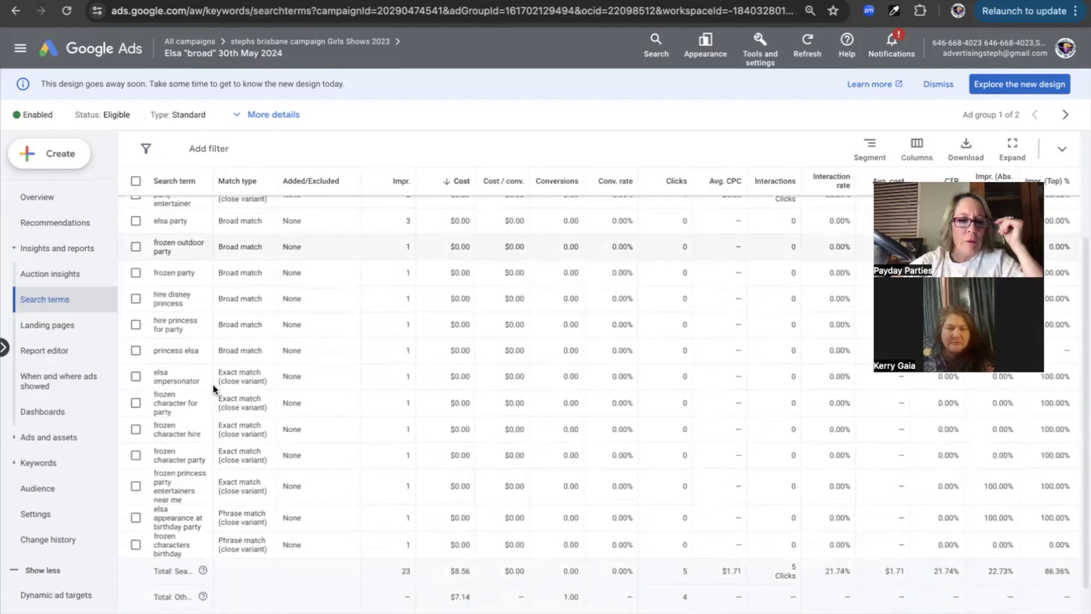
pyautogui.scroll(3, 213, 384)
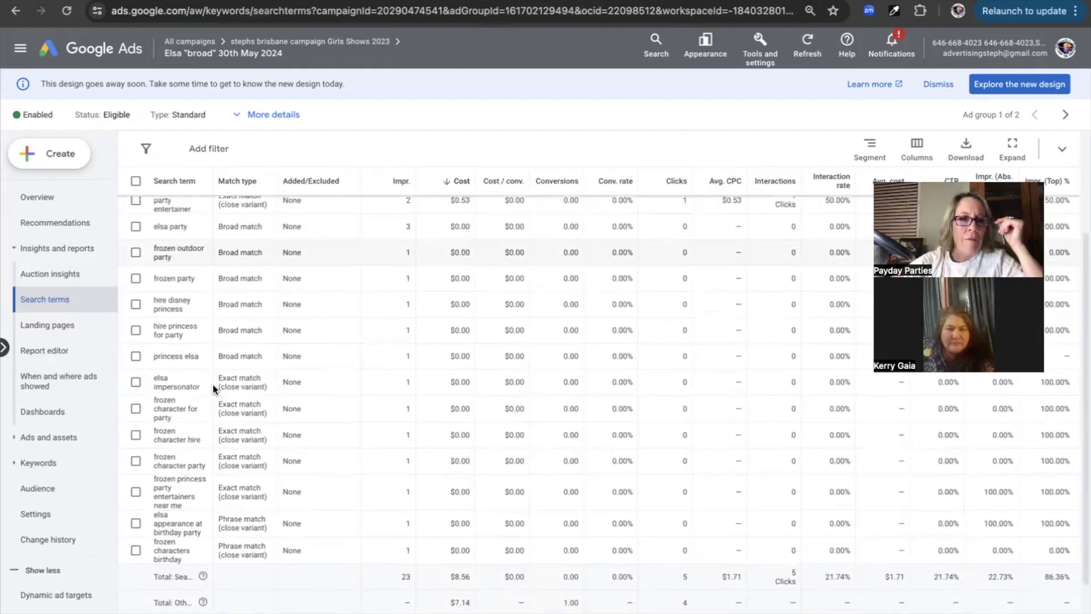
pyautogui.scroll(2, 213, 384)
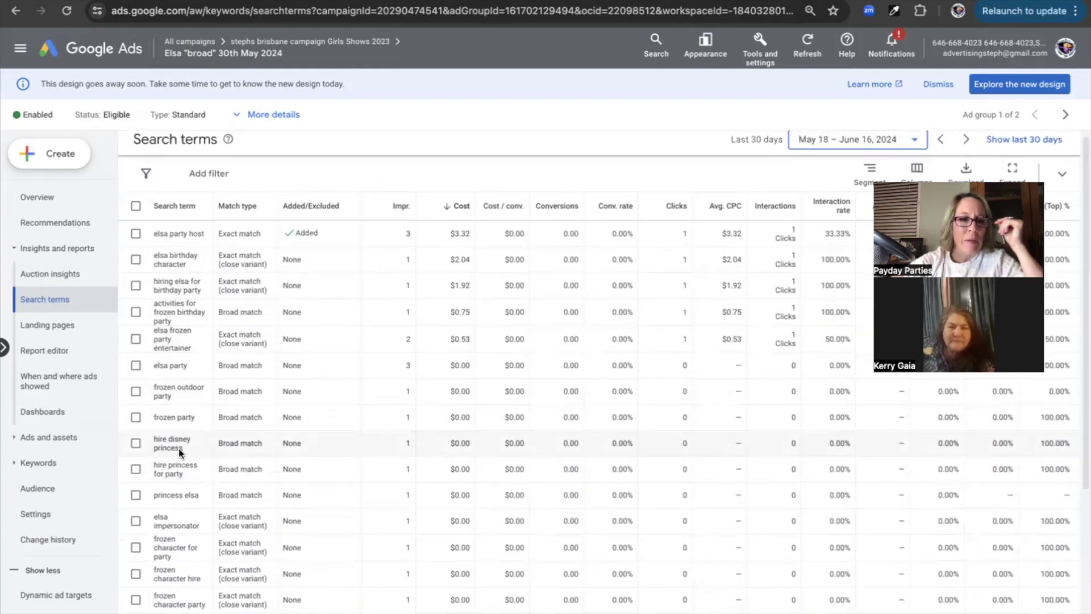
pyautogui.scroll(-1, 178, 448)
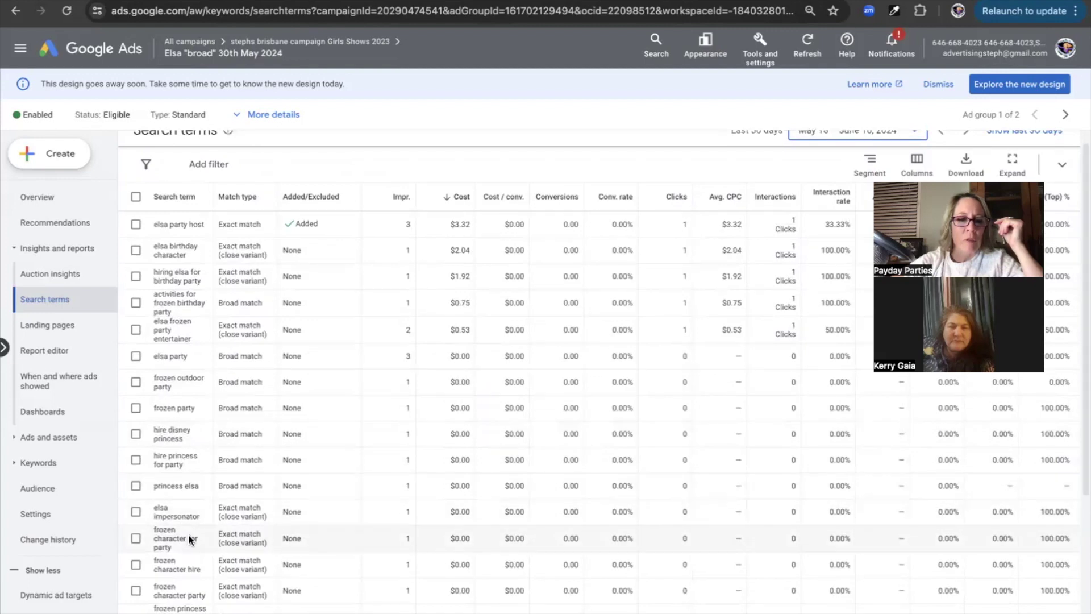
pyautogui.scroll(-2, 189, 543)
pyautogui.scroll(-1, 189, 535)
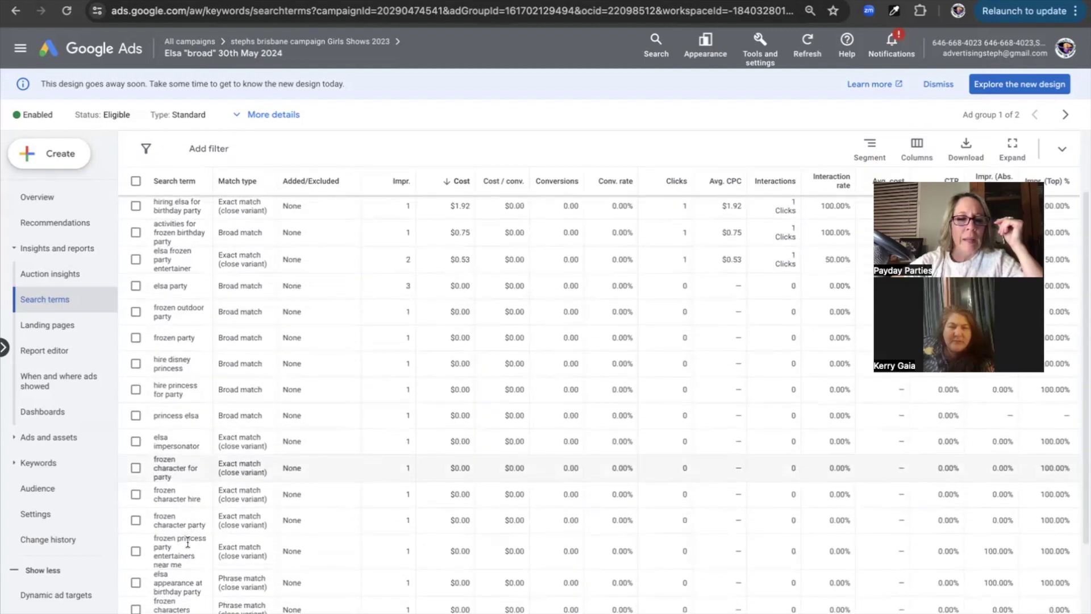
pyautogui.scroll(3, 190, 481)
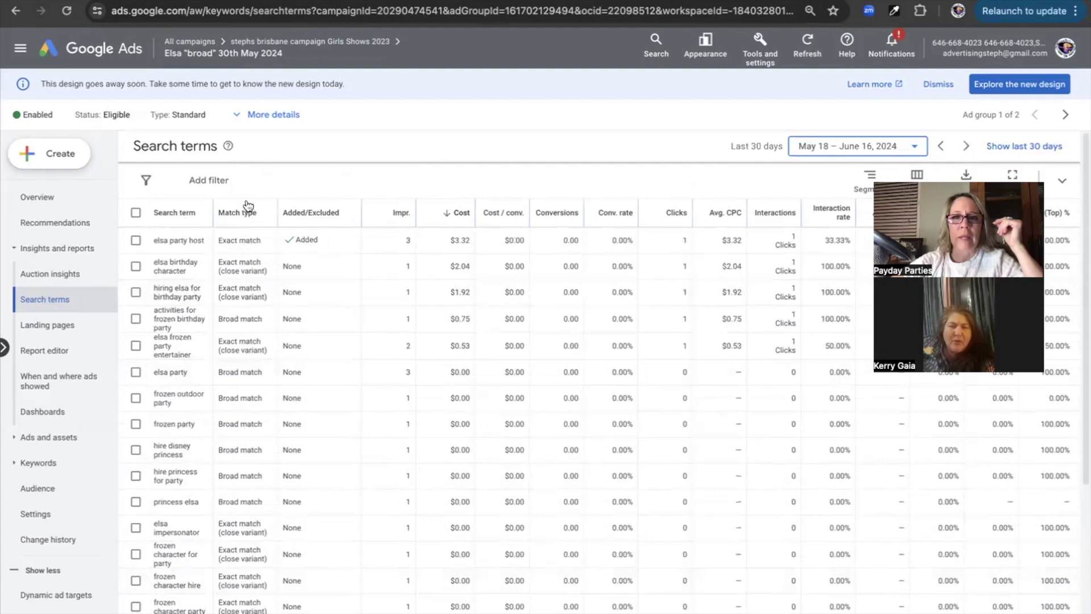
pyautogui.moveTo(510, 219)
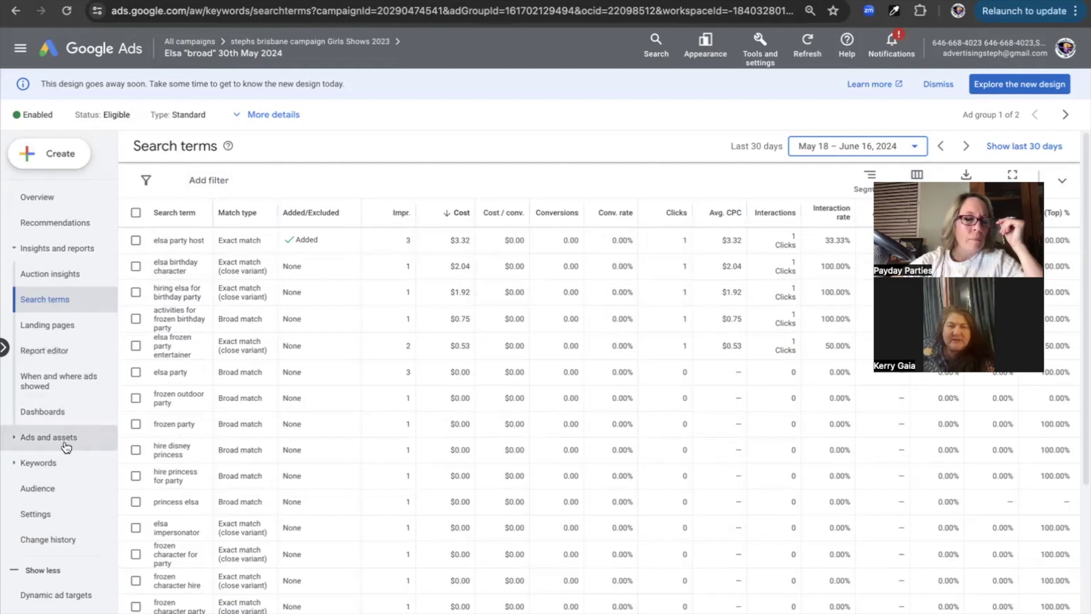
# Step: Open the Negative keywords page under Keywords in the sidebar
pyautogui.click(31, 463)
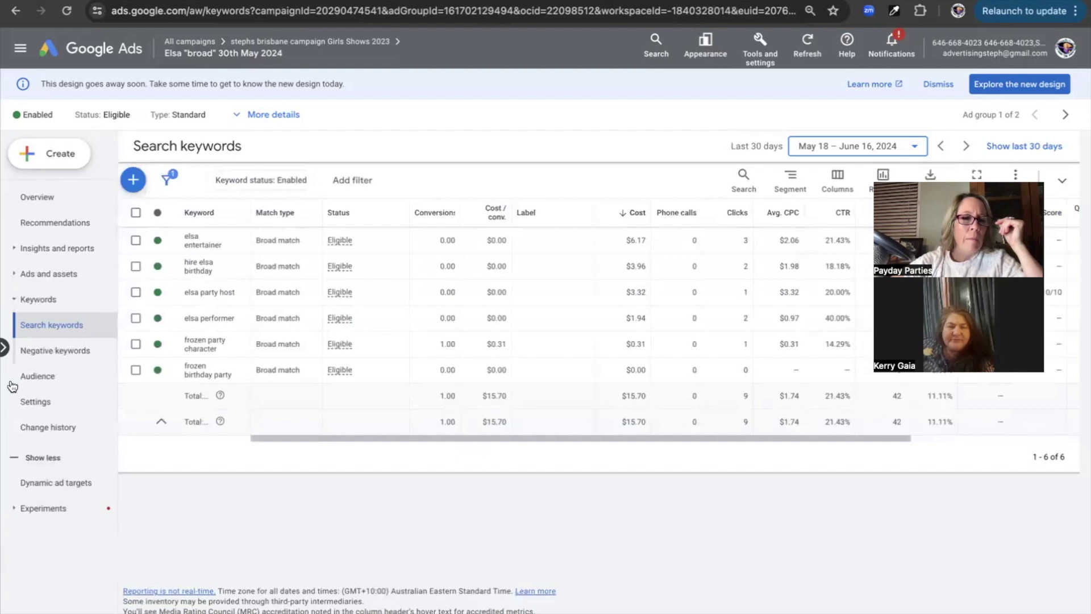
pyautogui.click(40, 350)
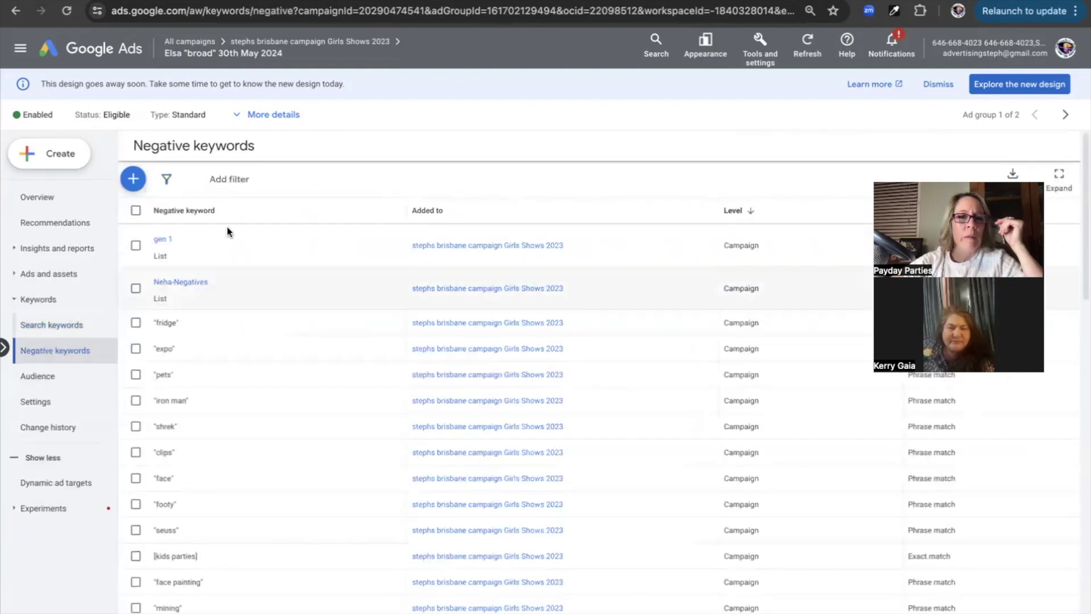
# Step: Open the gen 1 list to view exact-match terms like [mickey mouse] and [princess]
pyautogui.click(161, 243)
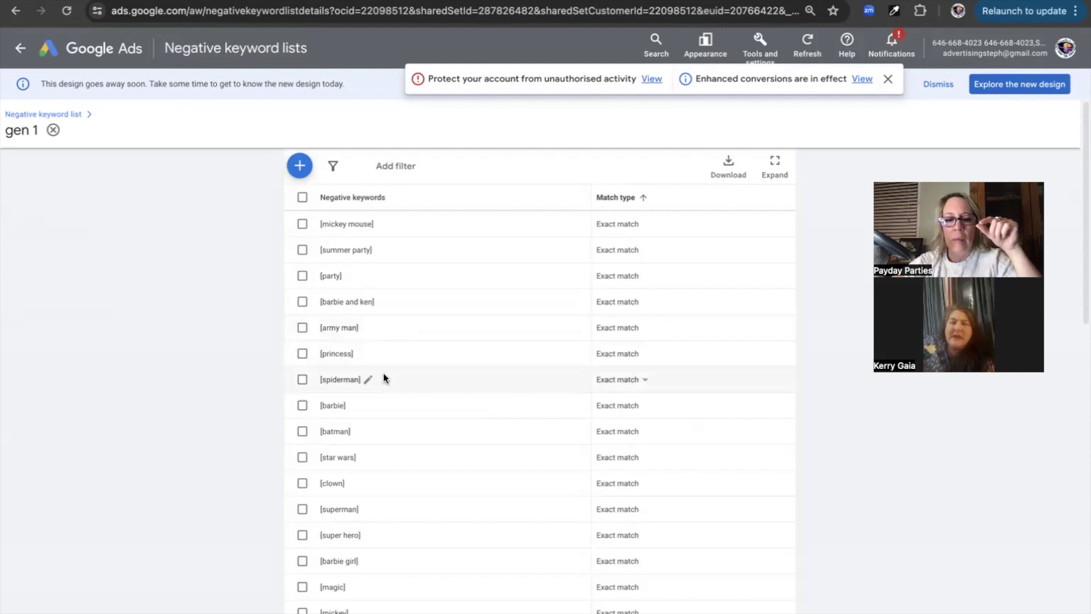
pyautogui.scroll(-5, 383, 372)
pyautogui.scroll(-15, 383, 372)
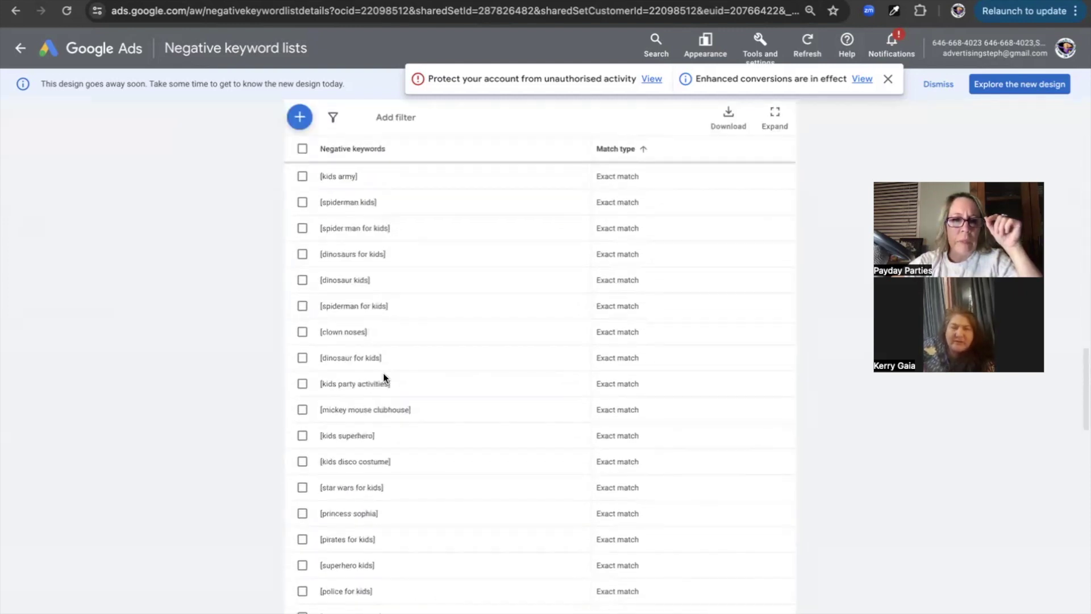
pyautogui.moveTo(319, 362); pyautogui.dragTo(400, 370)
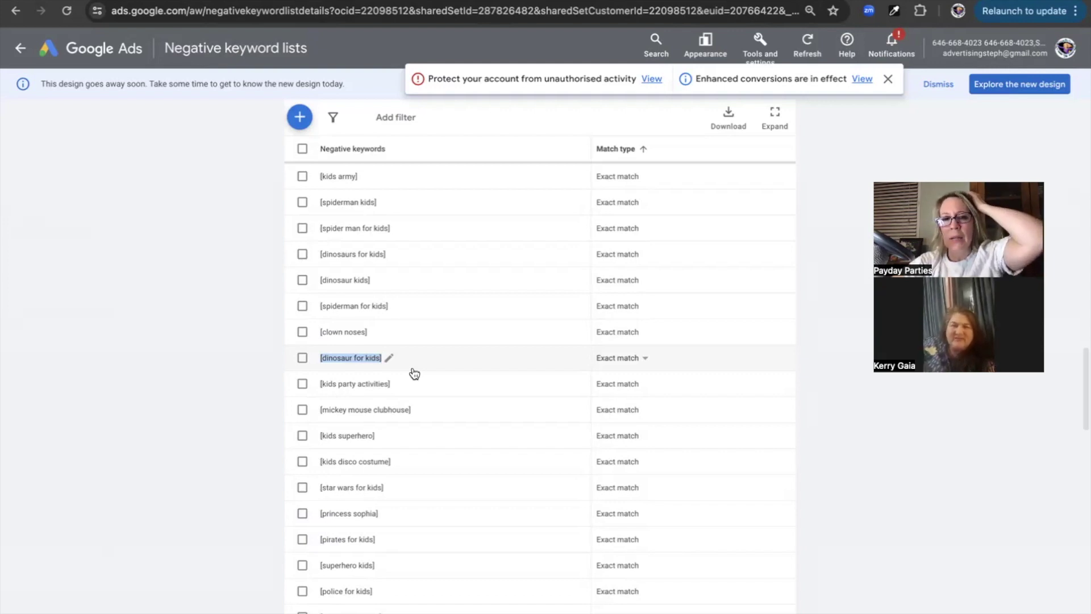
pyautogui.moveTo(377, 334); pyautogui.dragTo(247, 356)
pyautogui.click(218, 371)
pyautogui.scroll(-2, 282, 475)
pyautogui.scroll(-3, 281, 475)
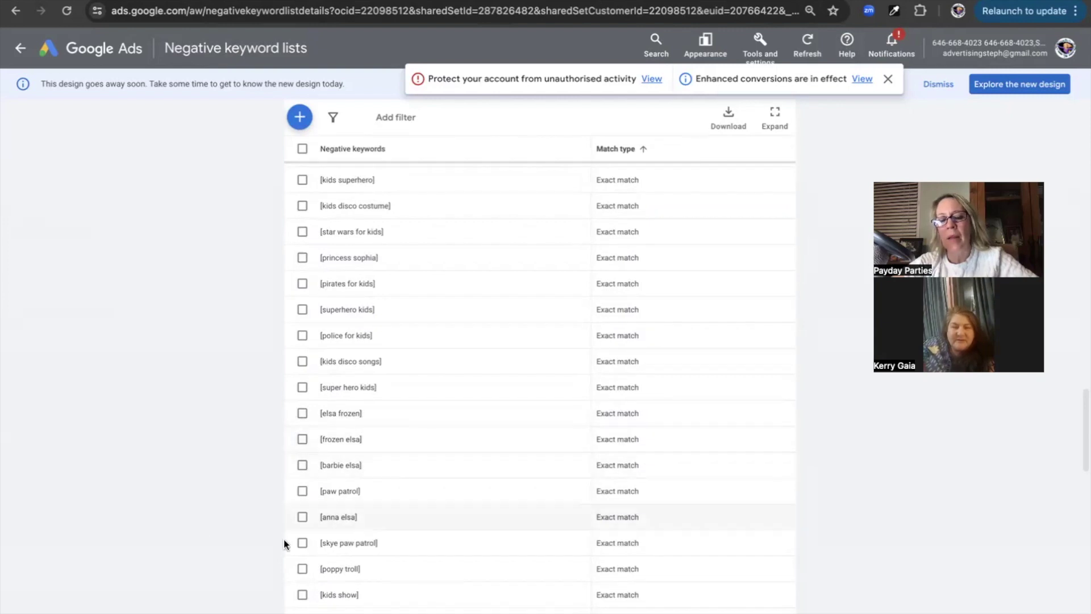
pyautogui.scroll(-15, 184, 500)
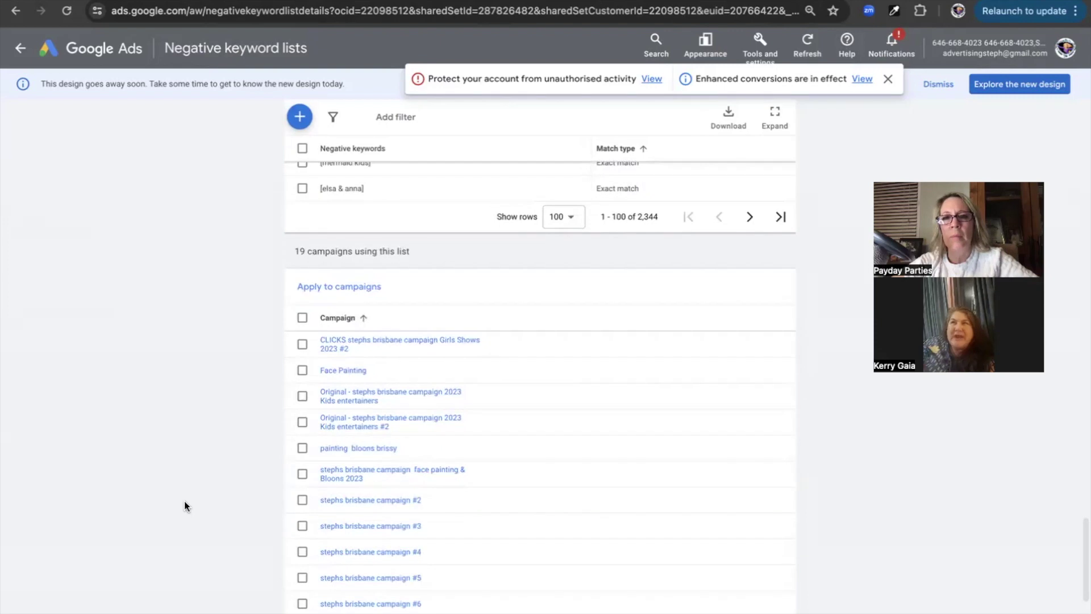
pyautogui.scroll(15, 184, 500)
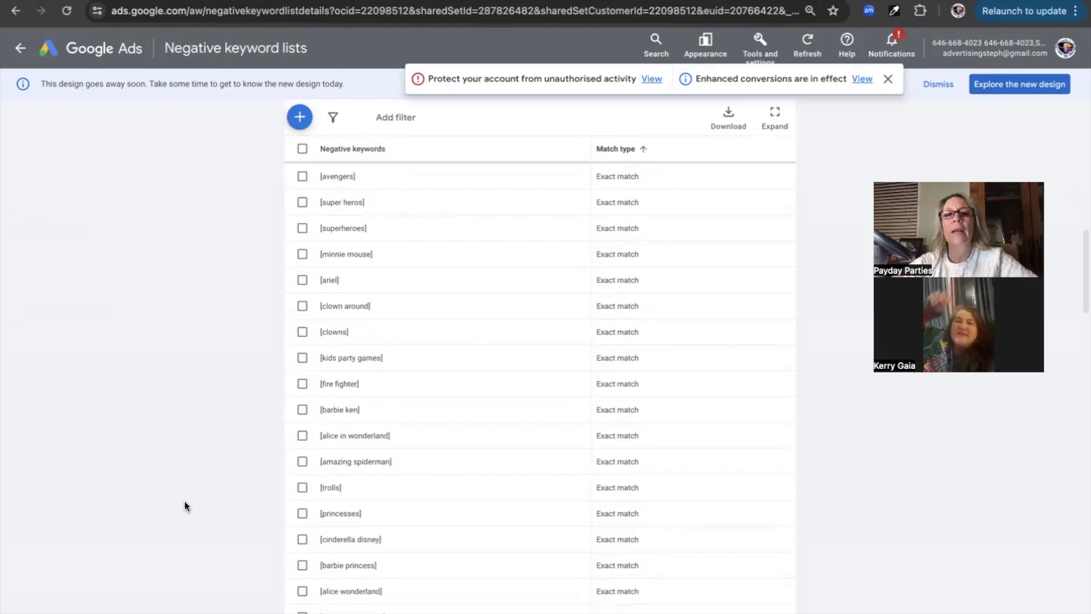
pyautogui.scroll(10, 184, 500)
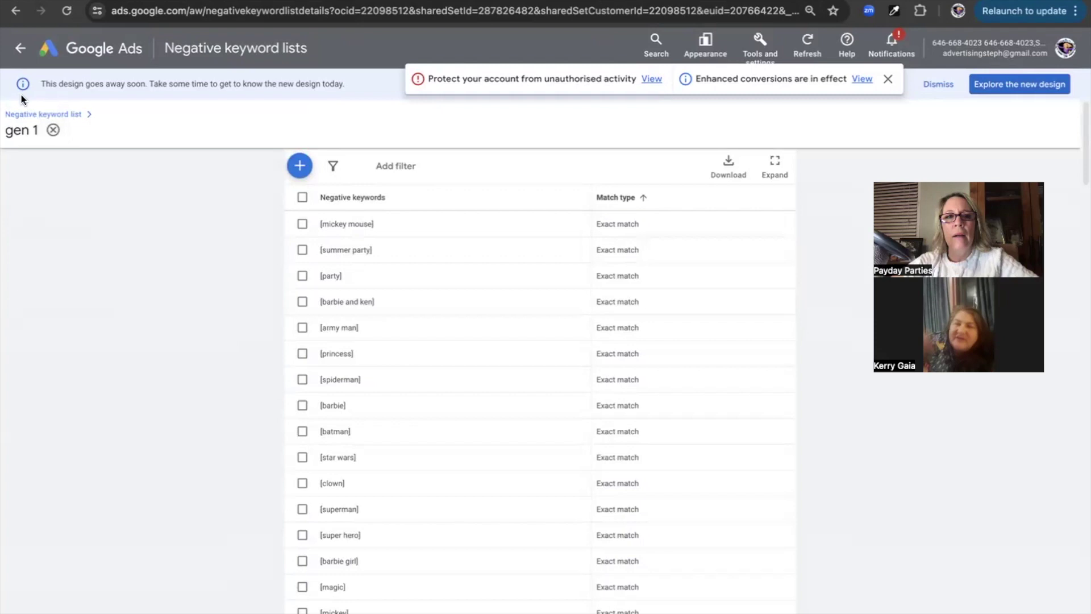
# Step: Go back from the gen 1 list, collapse Keywords, and return to All campaigns via the breadcrumbs
pyautogui.click(20, 51)
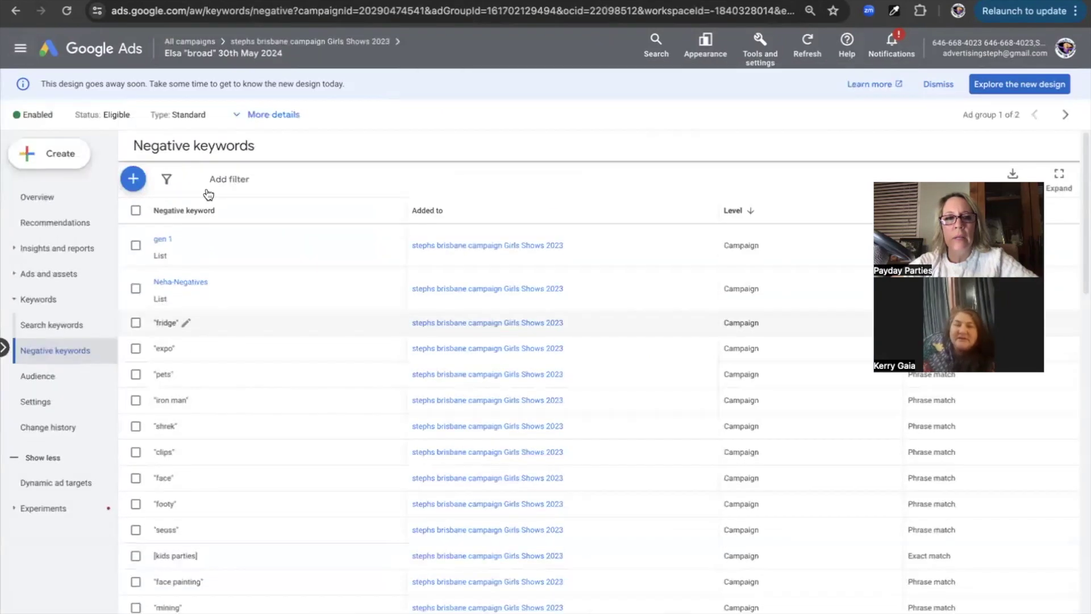
pyautogui.click(39, 298)
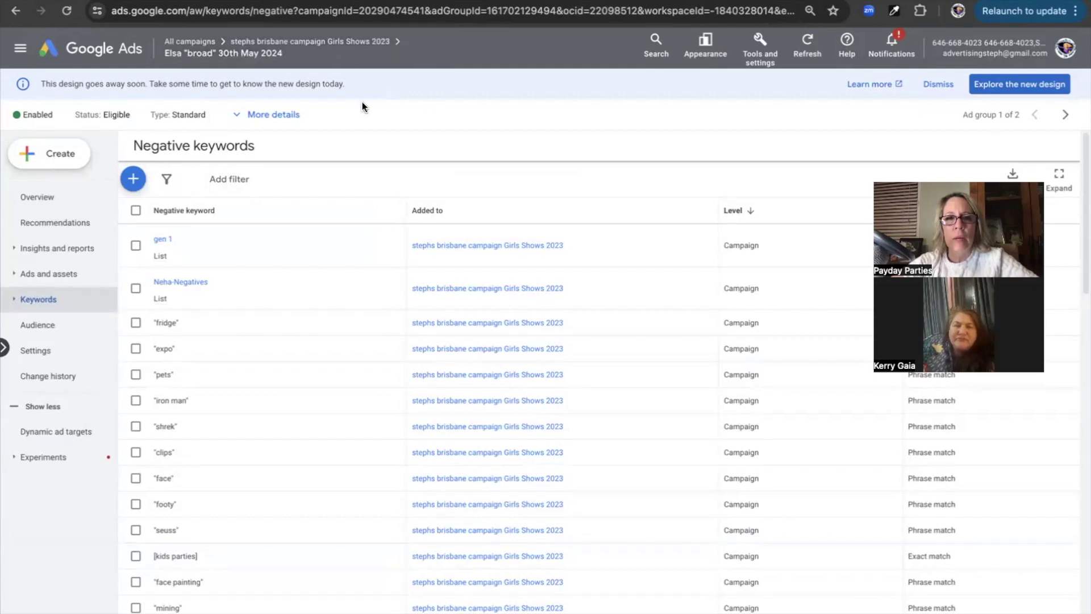
pyautogui.click(246, 41)
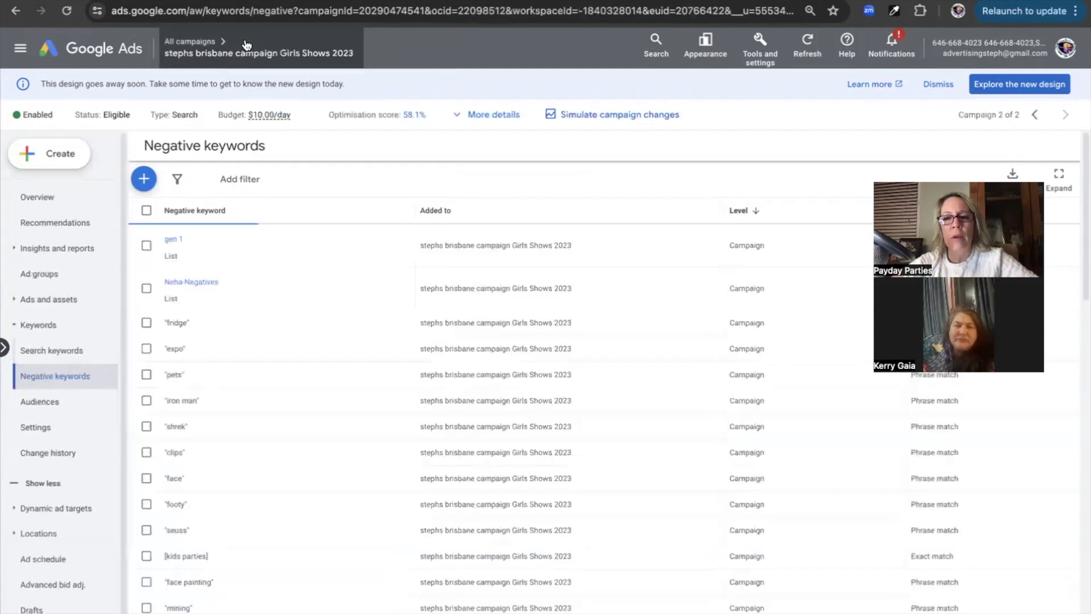
pyautogui.click(179, 42)
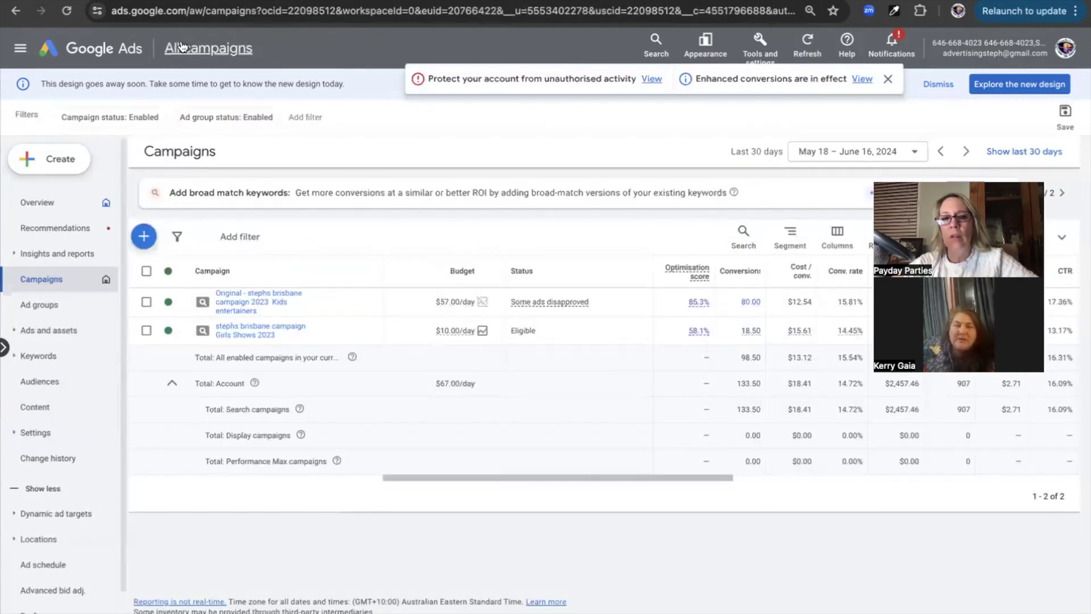